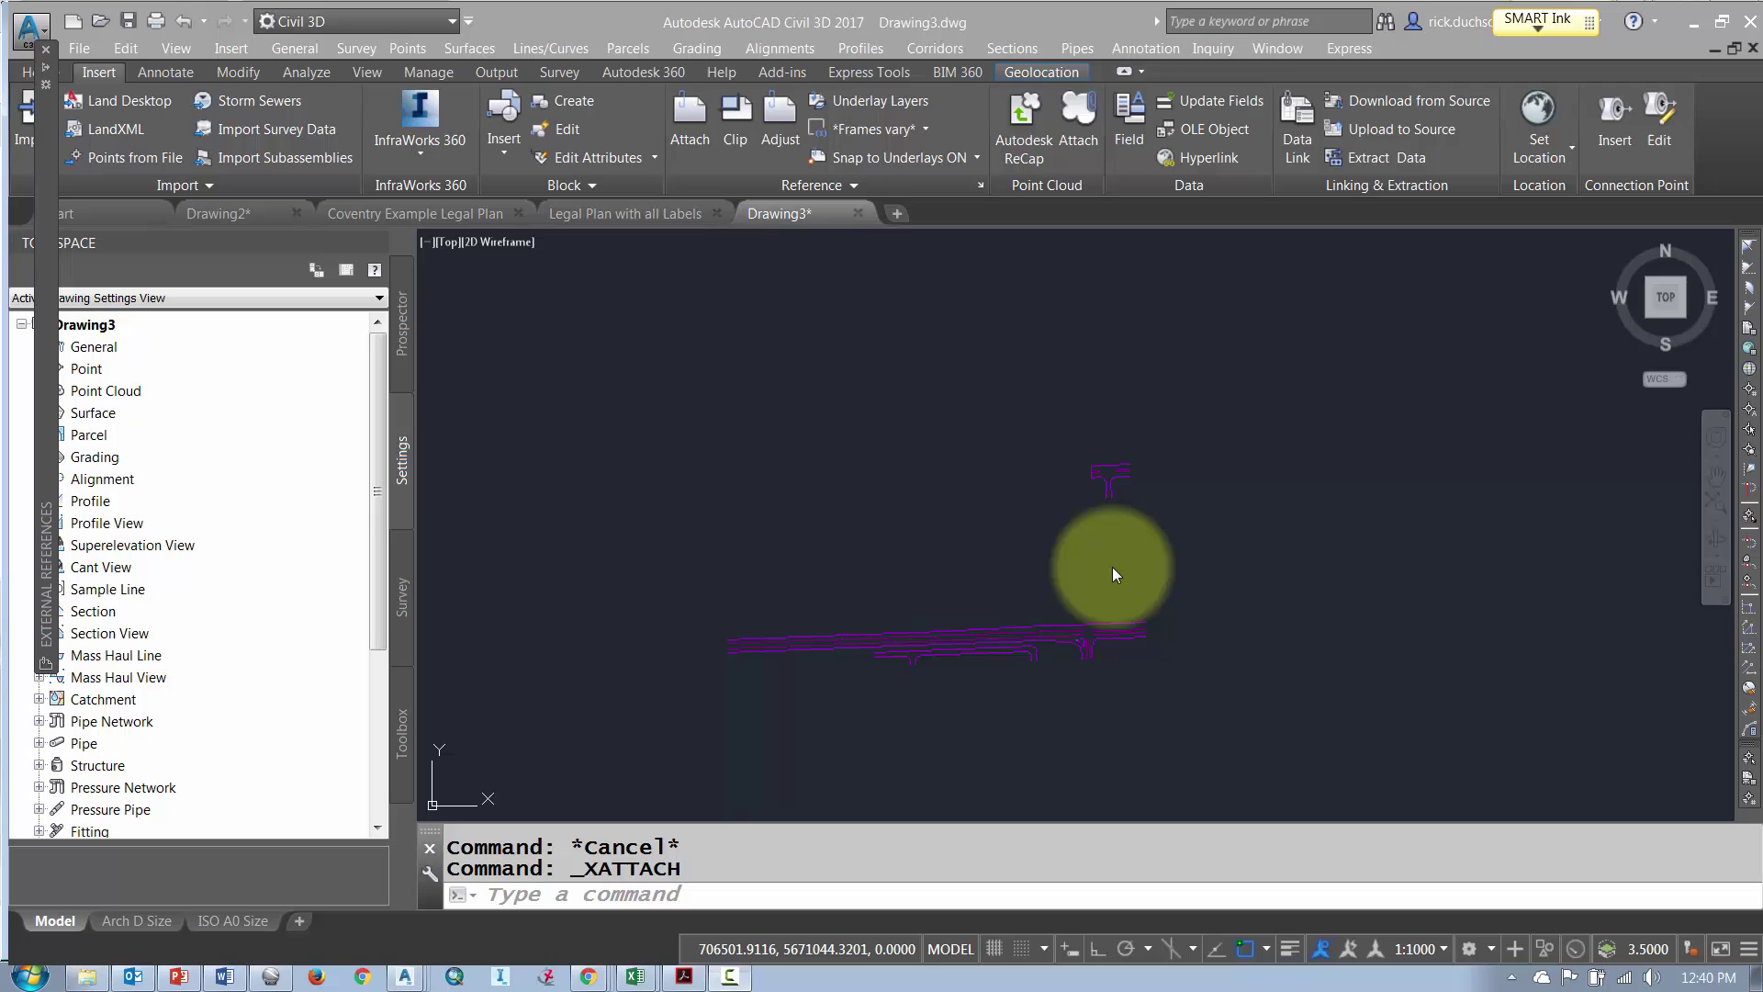
- Open the External References palette from the Insert tab
middle_drag(1086, 560, 1200, 570)
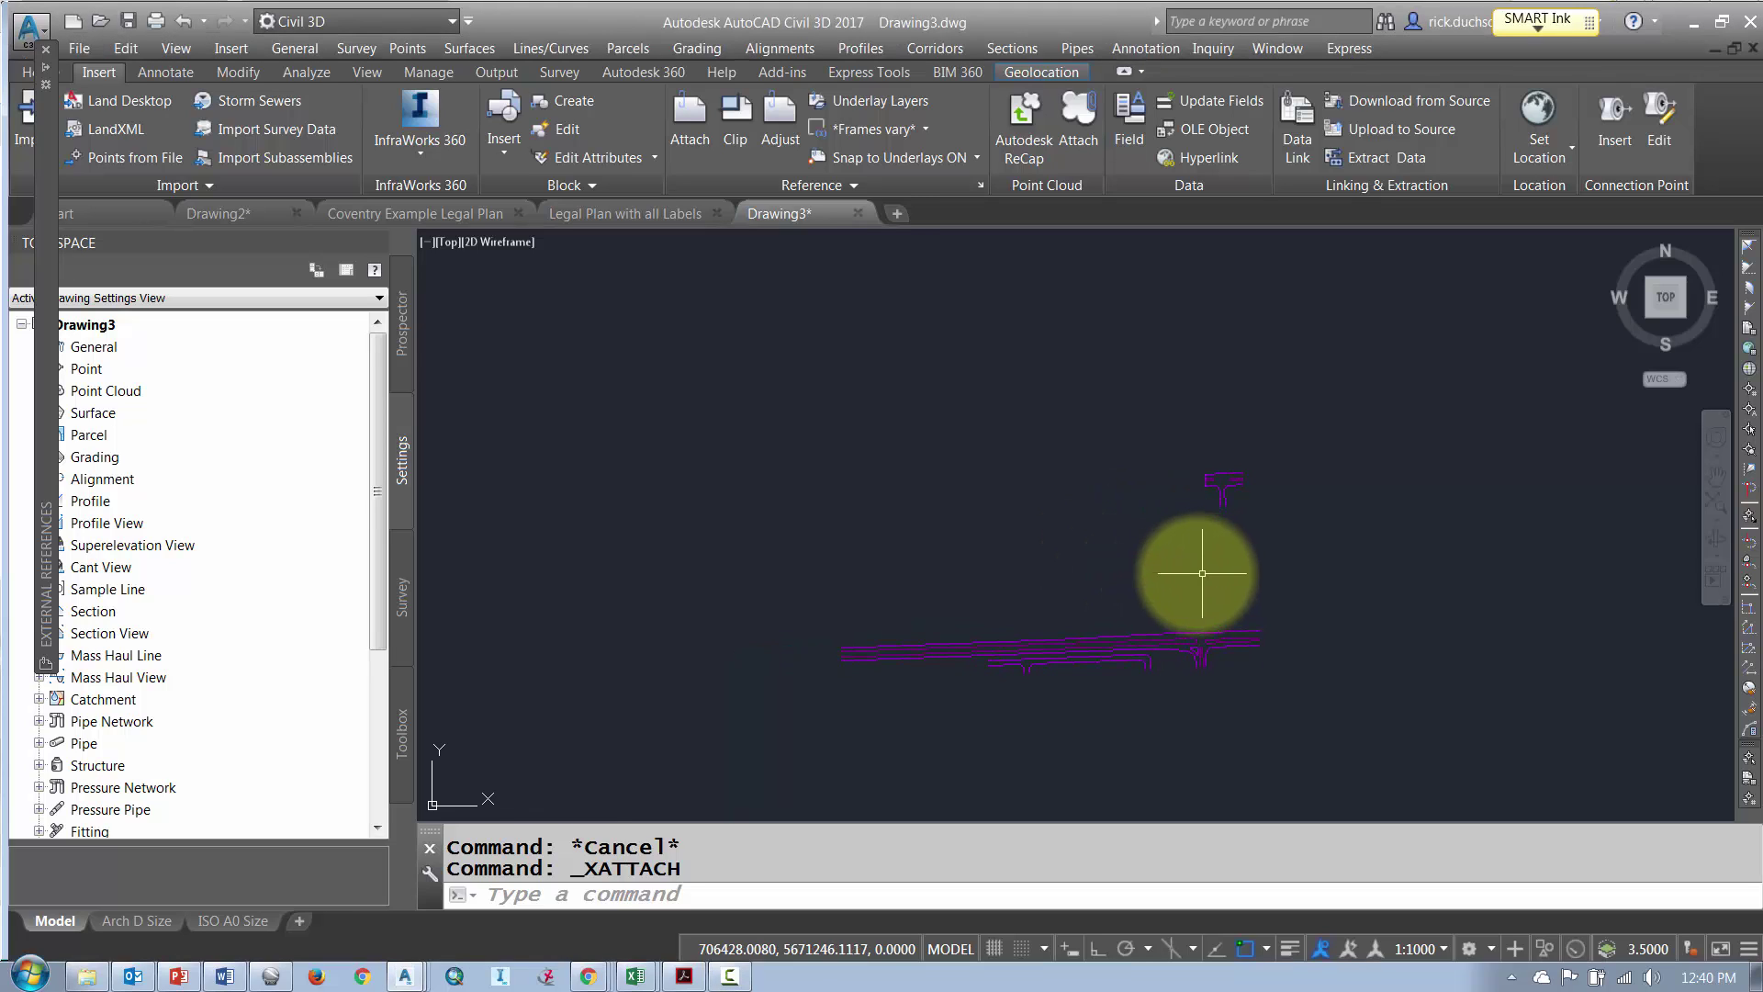
click(110, 77)
click(981, 185)
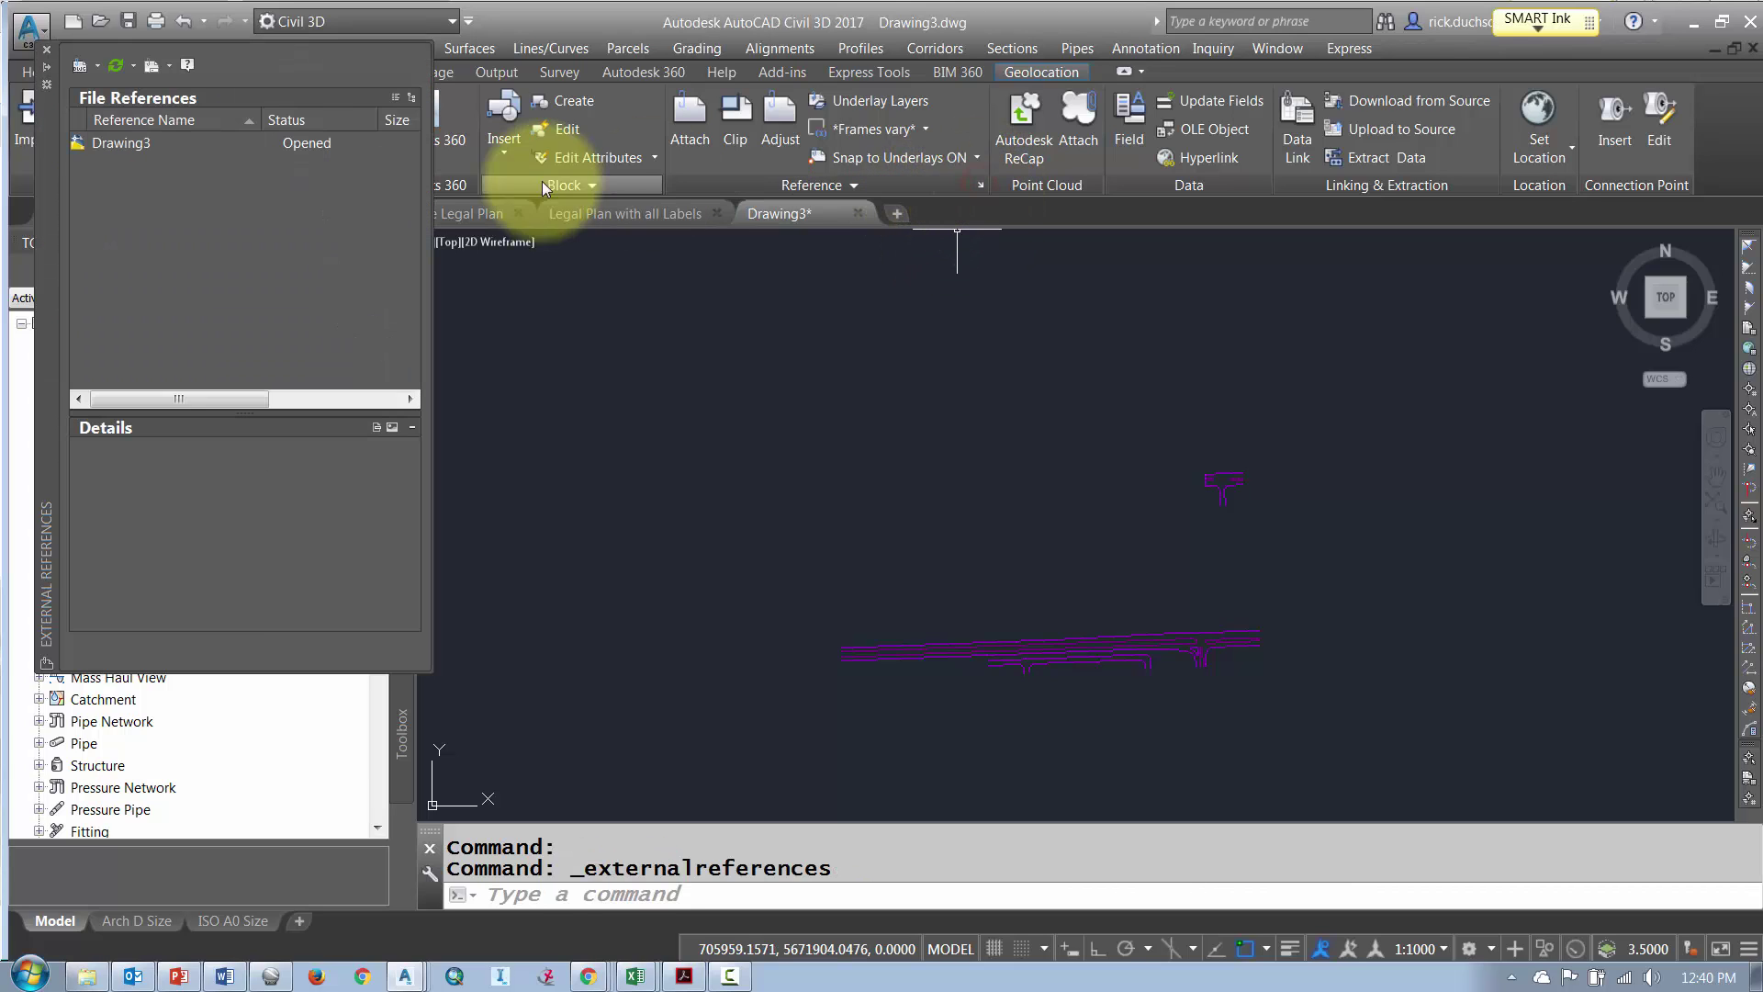
- Set up Legal Plan with all Labels.dwg to attach at 0,0,0, scale 1.00
click(79, 65)
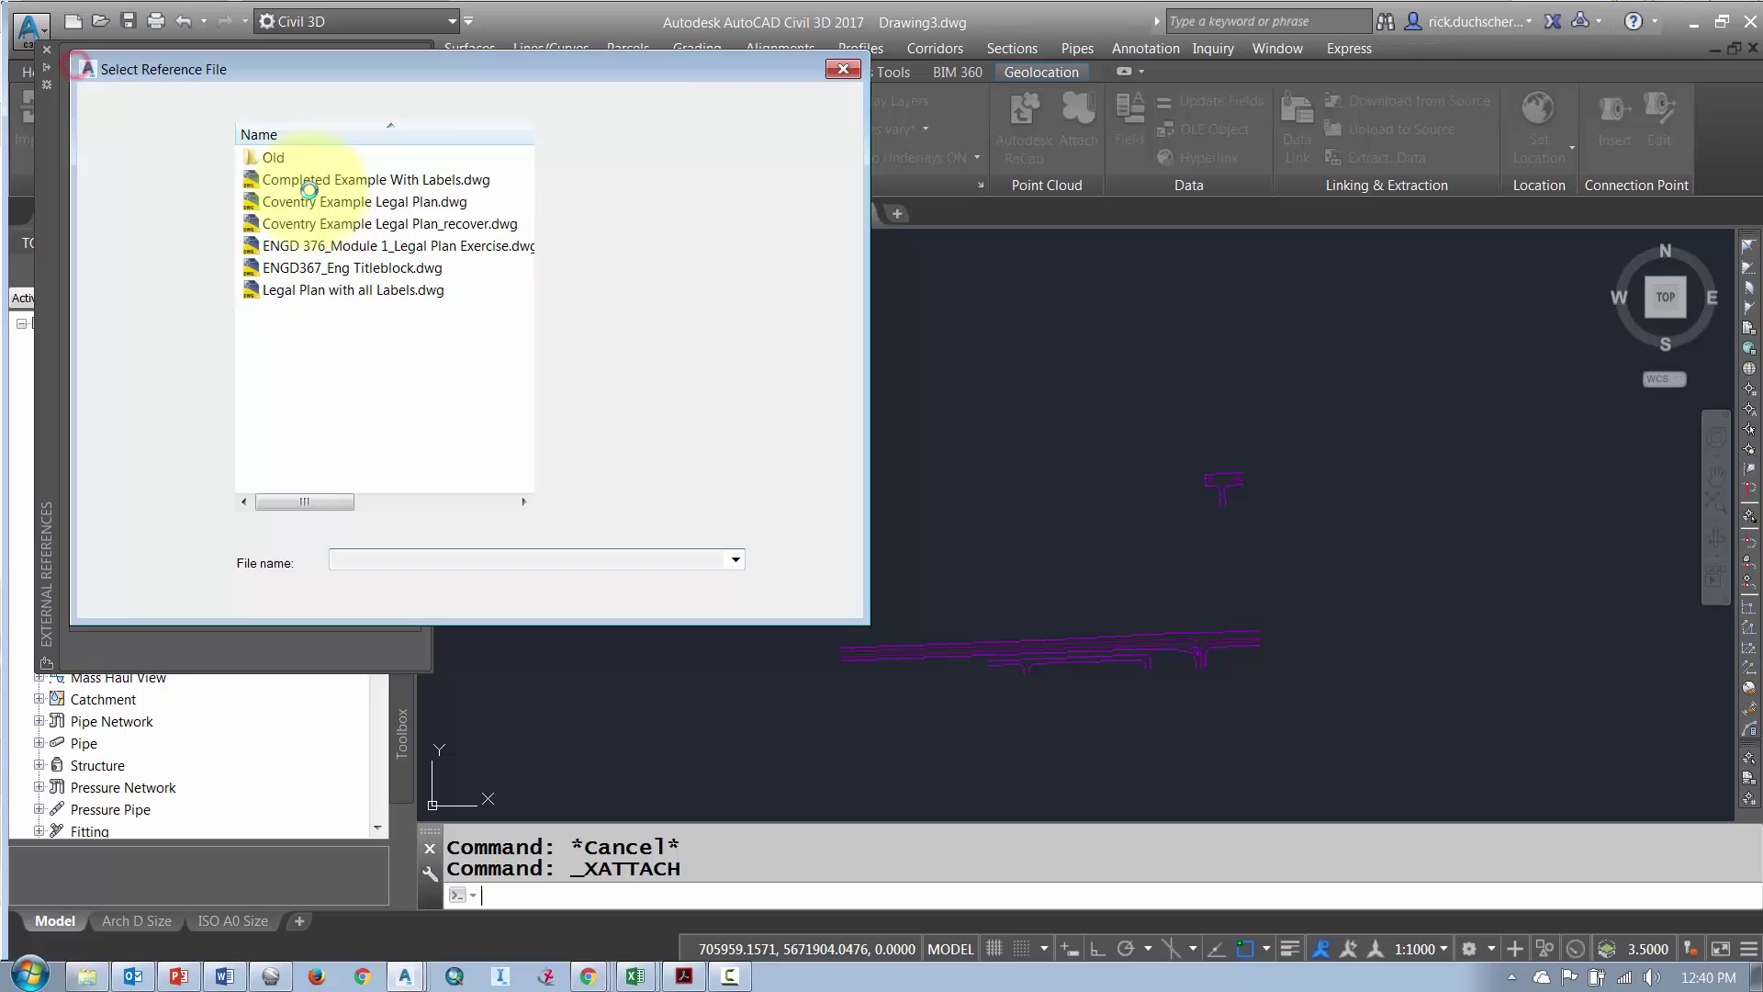
click(367, 290)
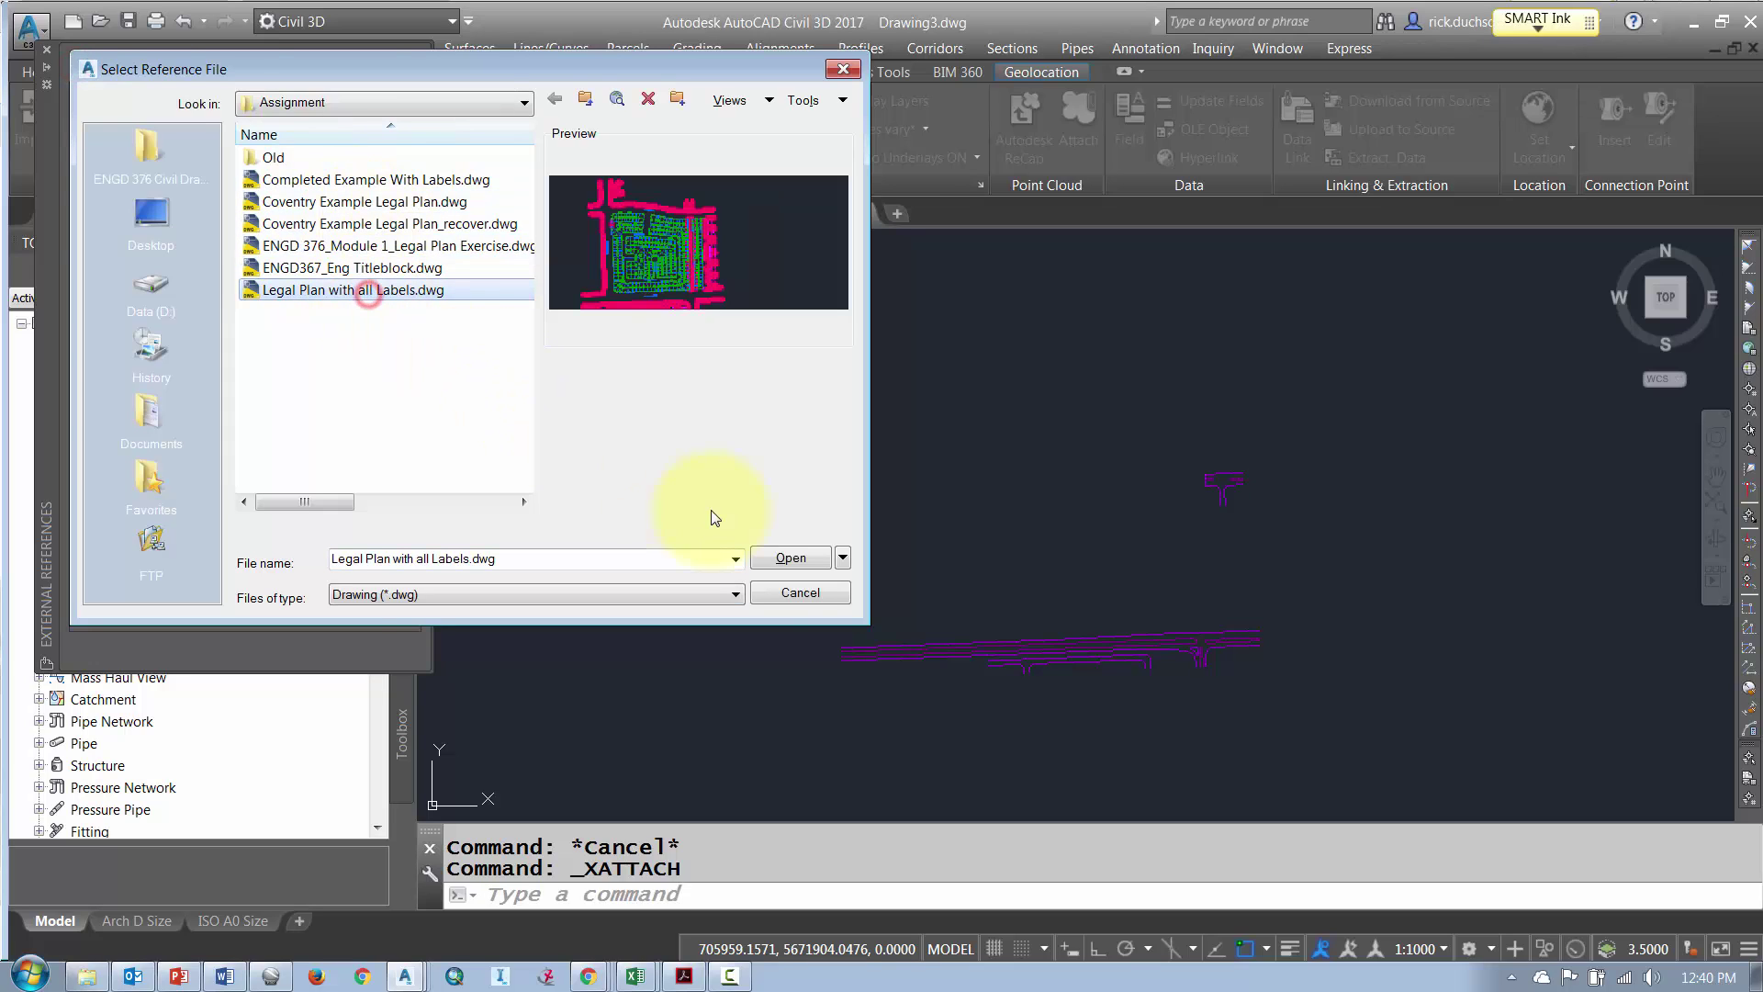
click(773, 561)
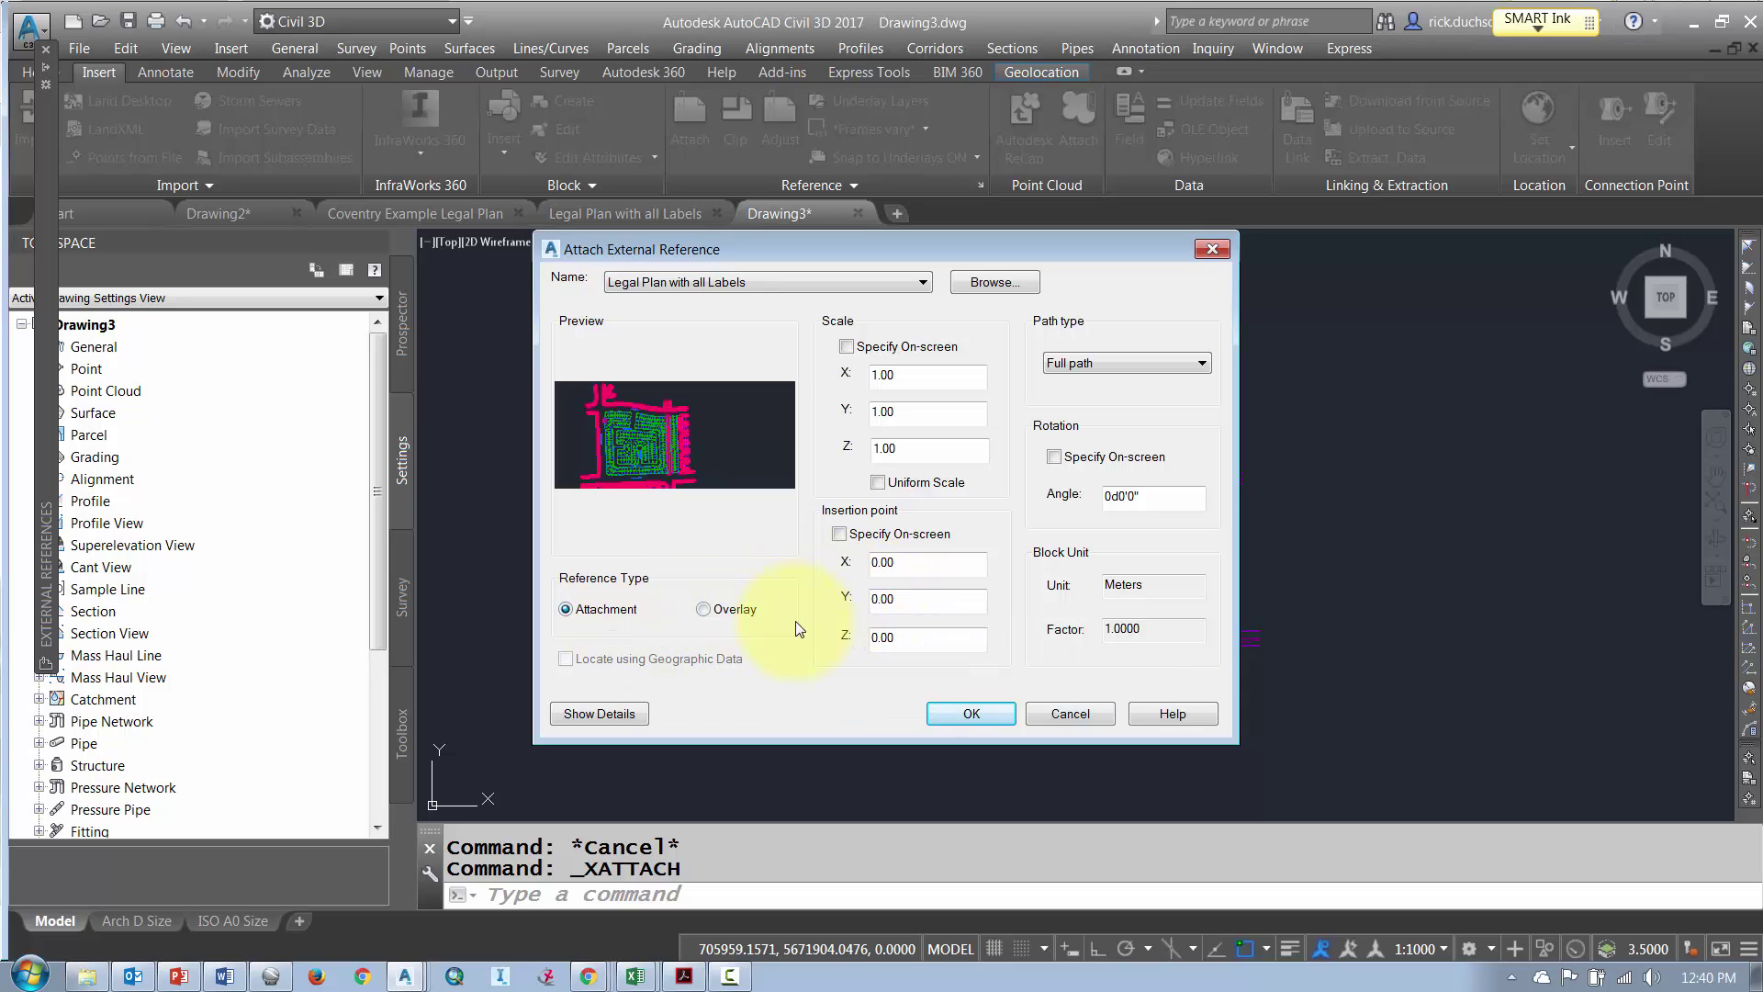
click(897, 595)
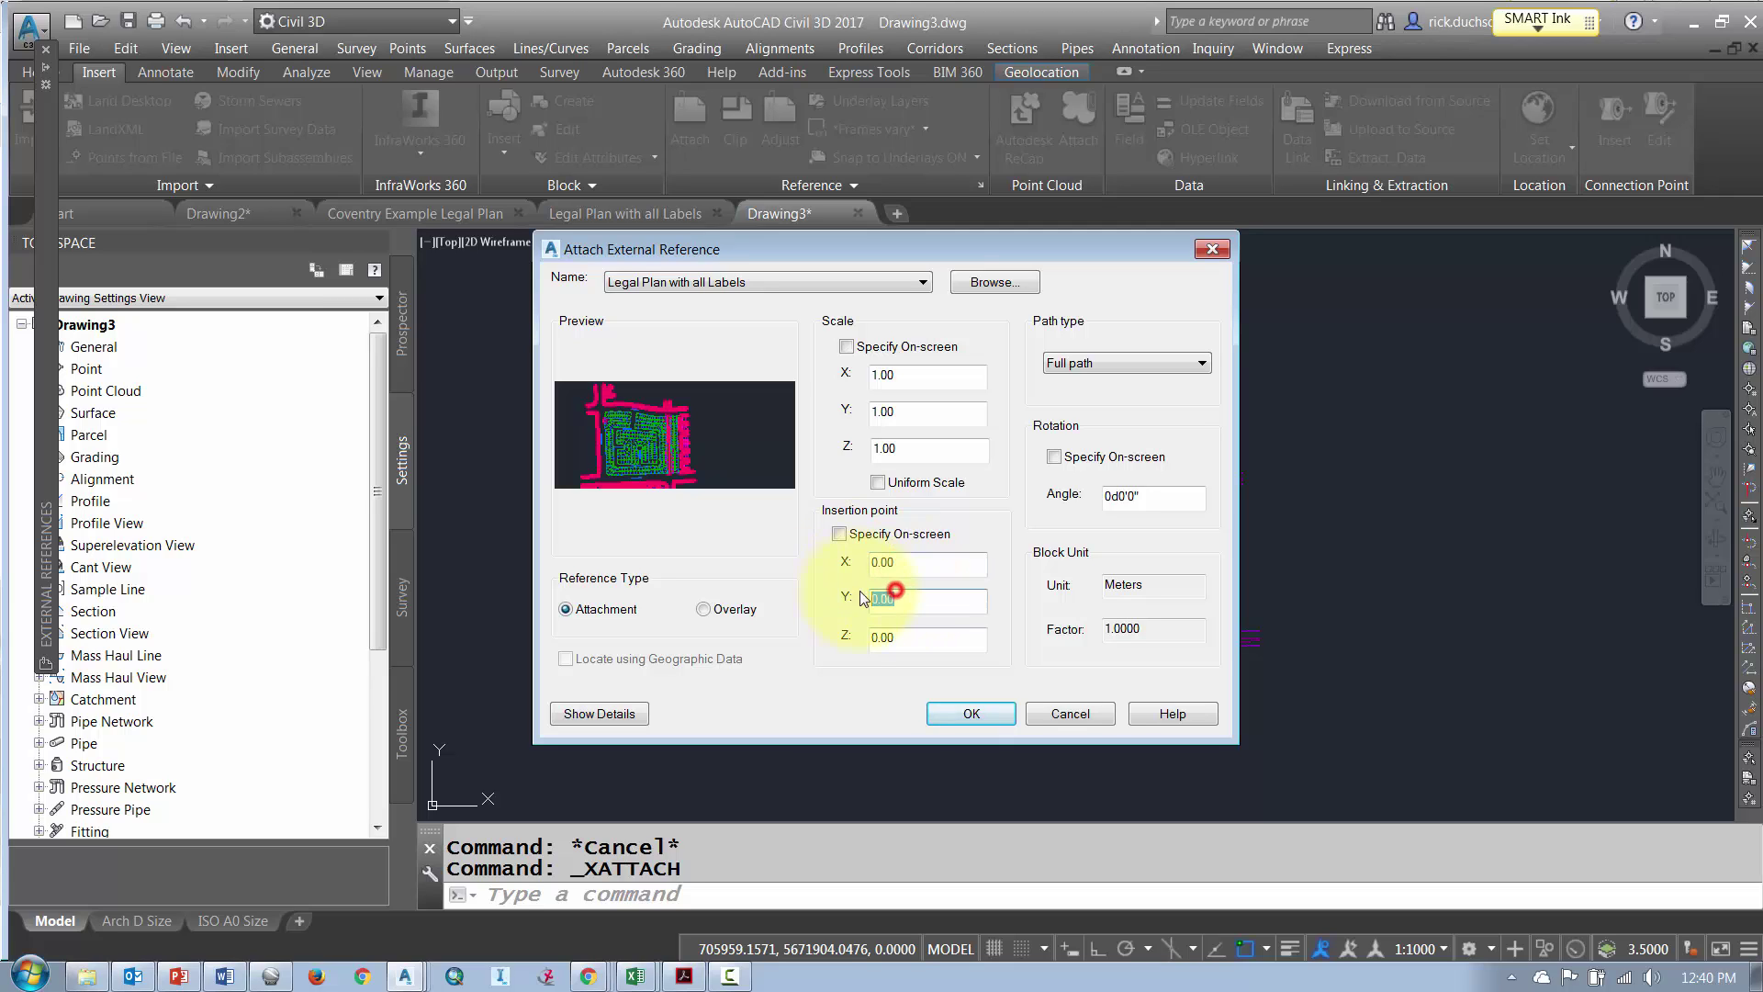
click(840, 538)
click(840, 537)
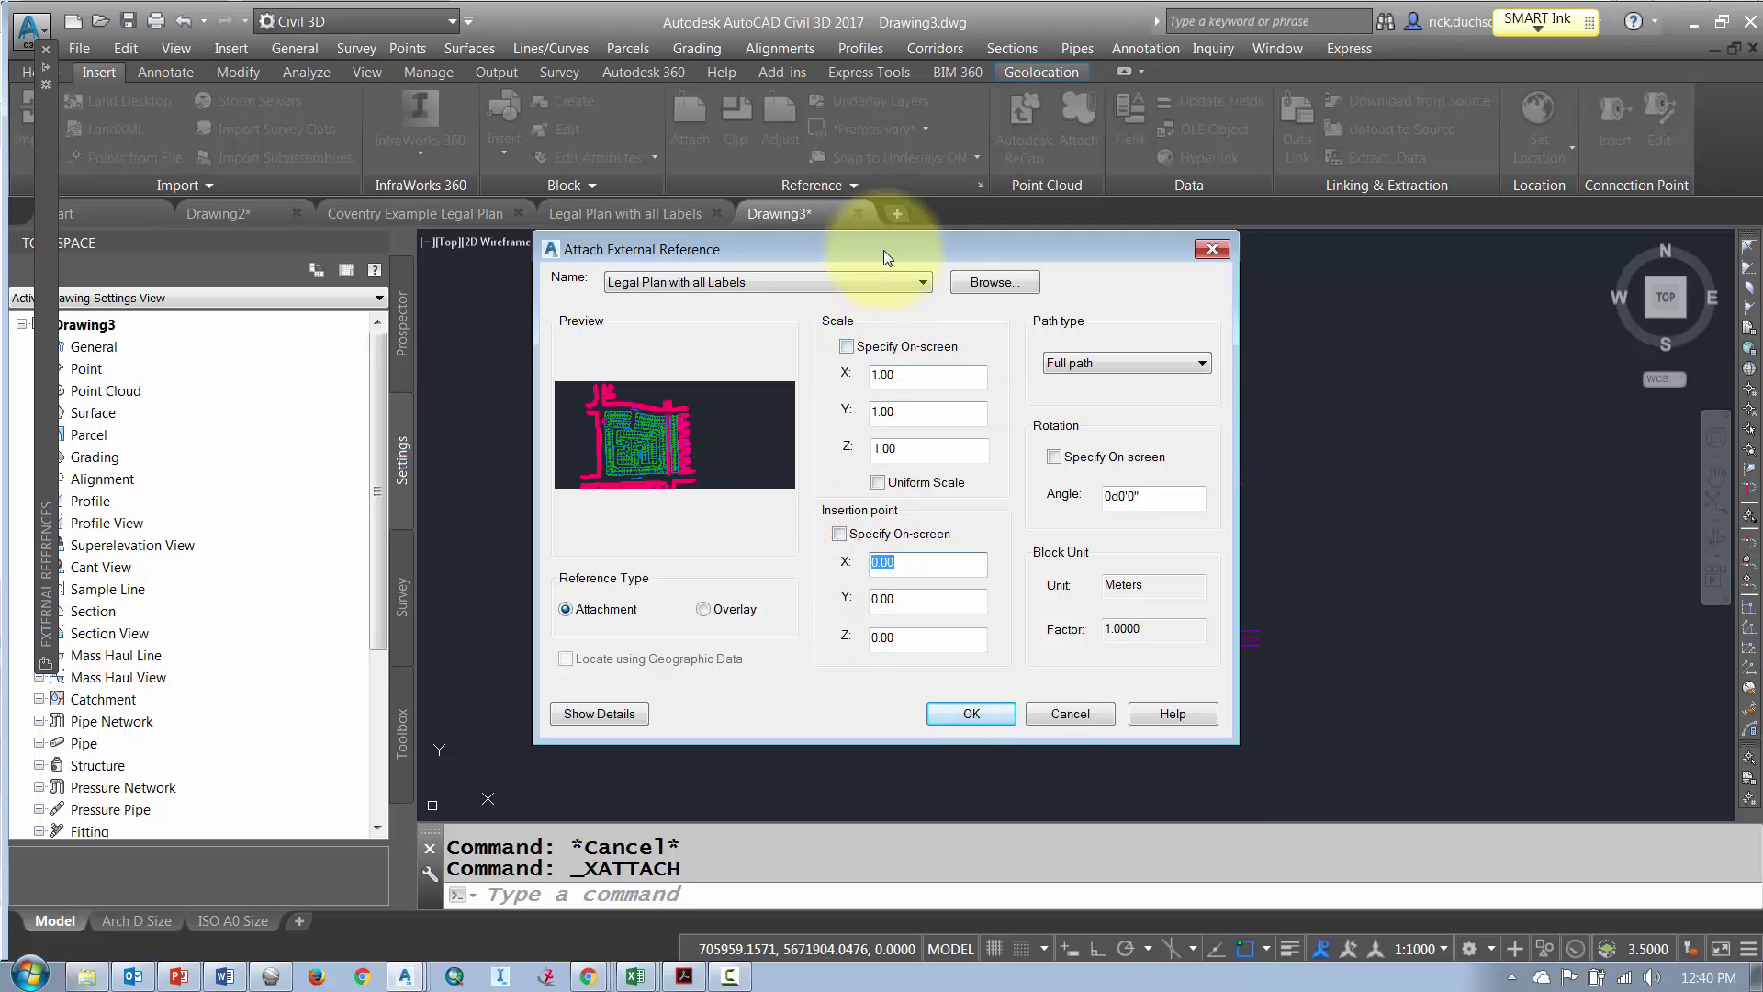
drag(883, 250, 465, 158)
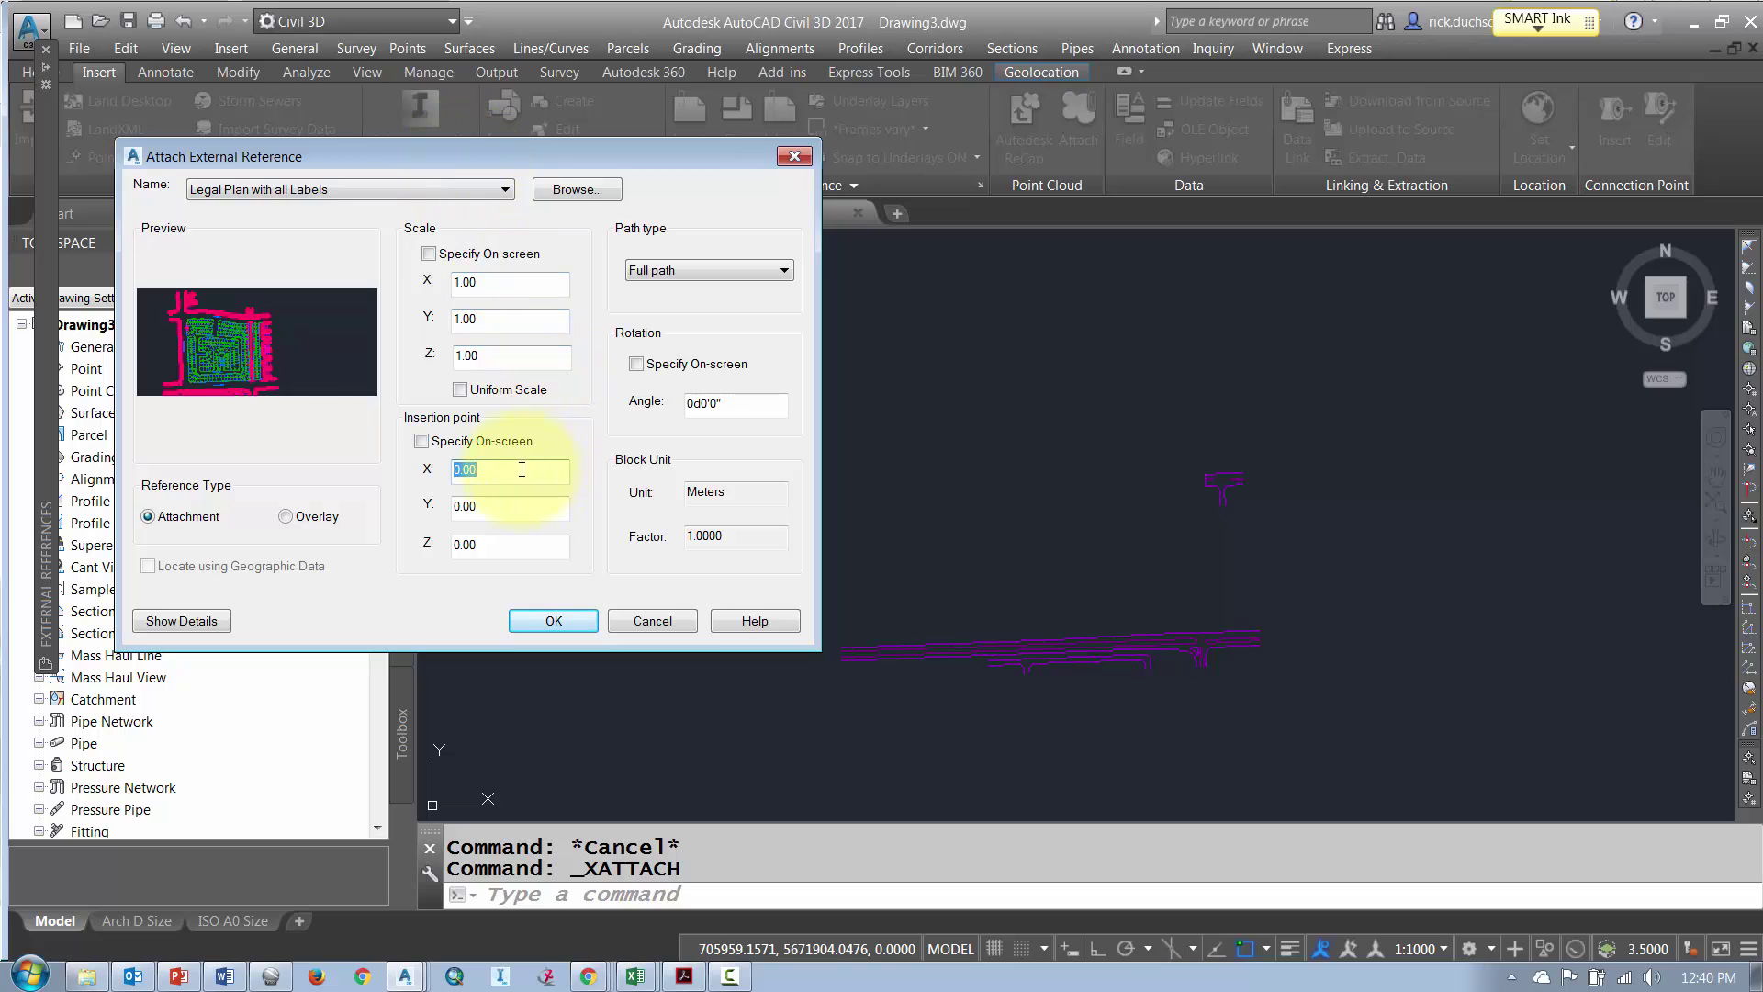
- Attach the legal plan reference and pan the view onto the subdivision
click(543, 621)
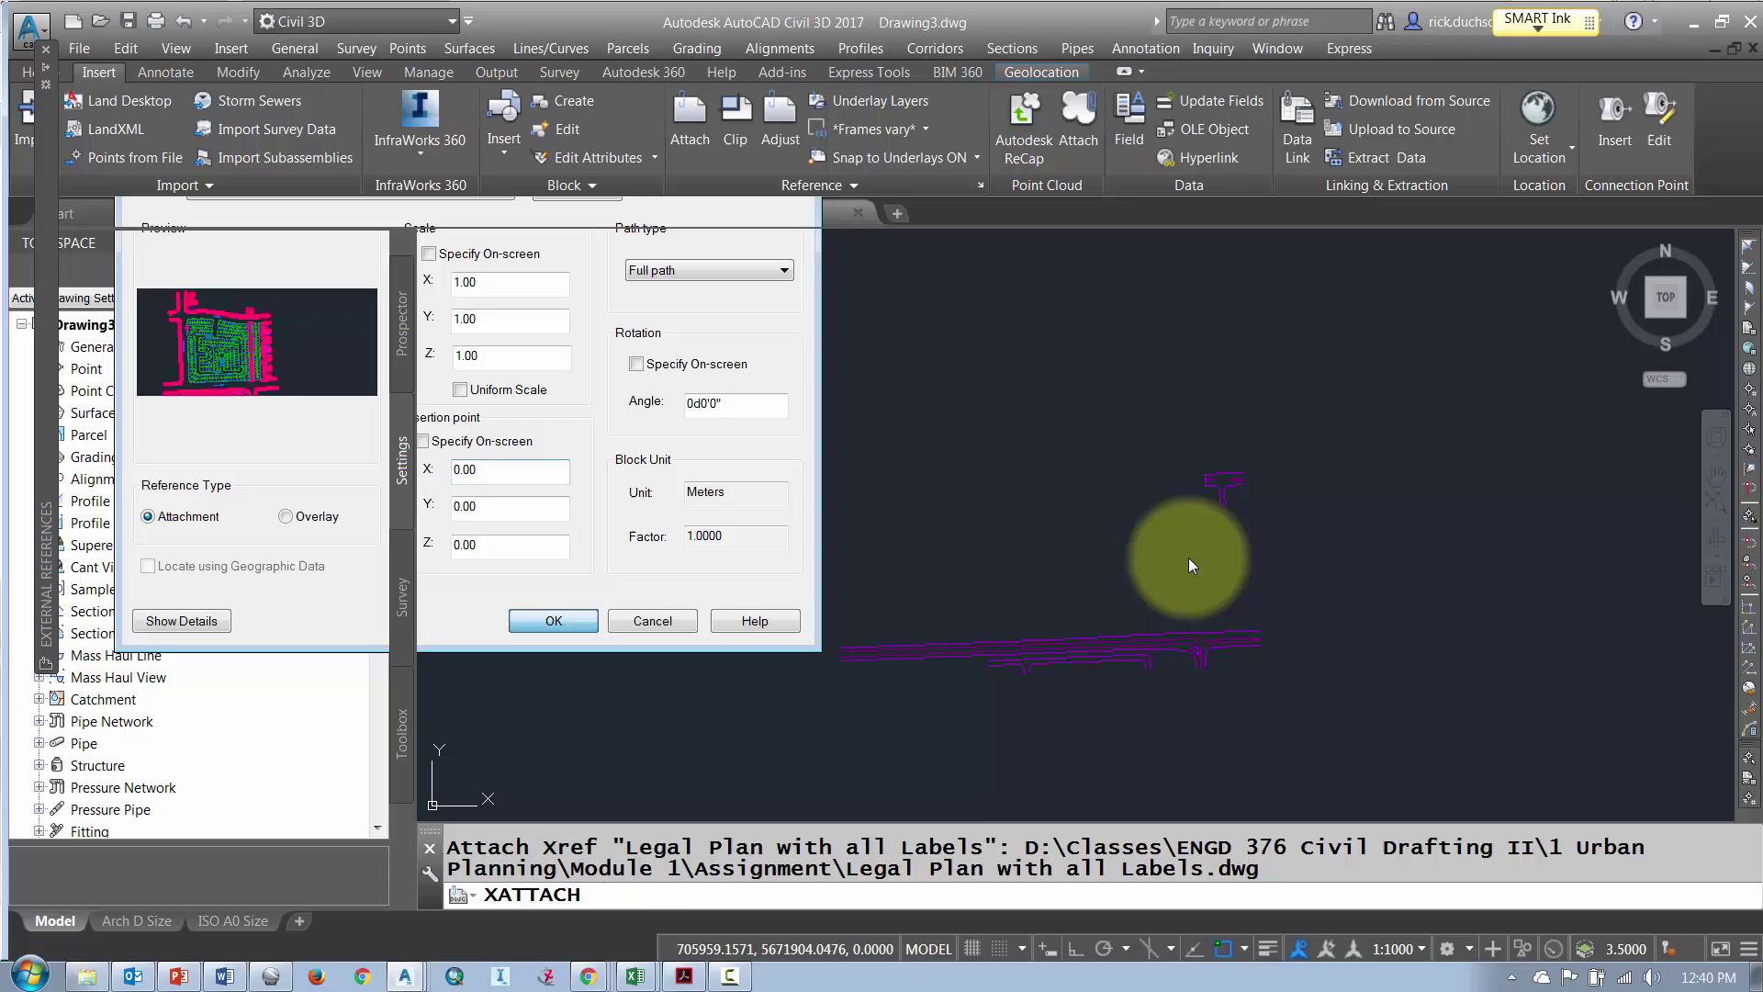
scroll(1120, 565, up, 3)
middle_drag(1067, 553, 1007, 532)
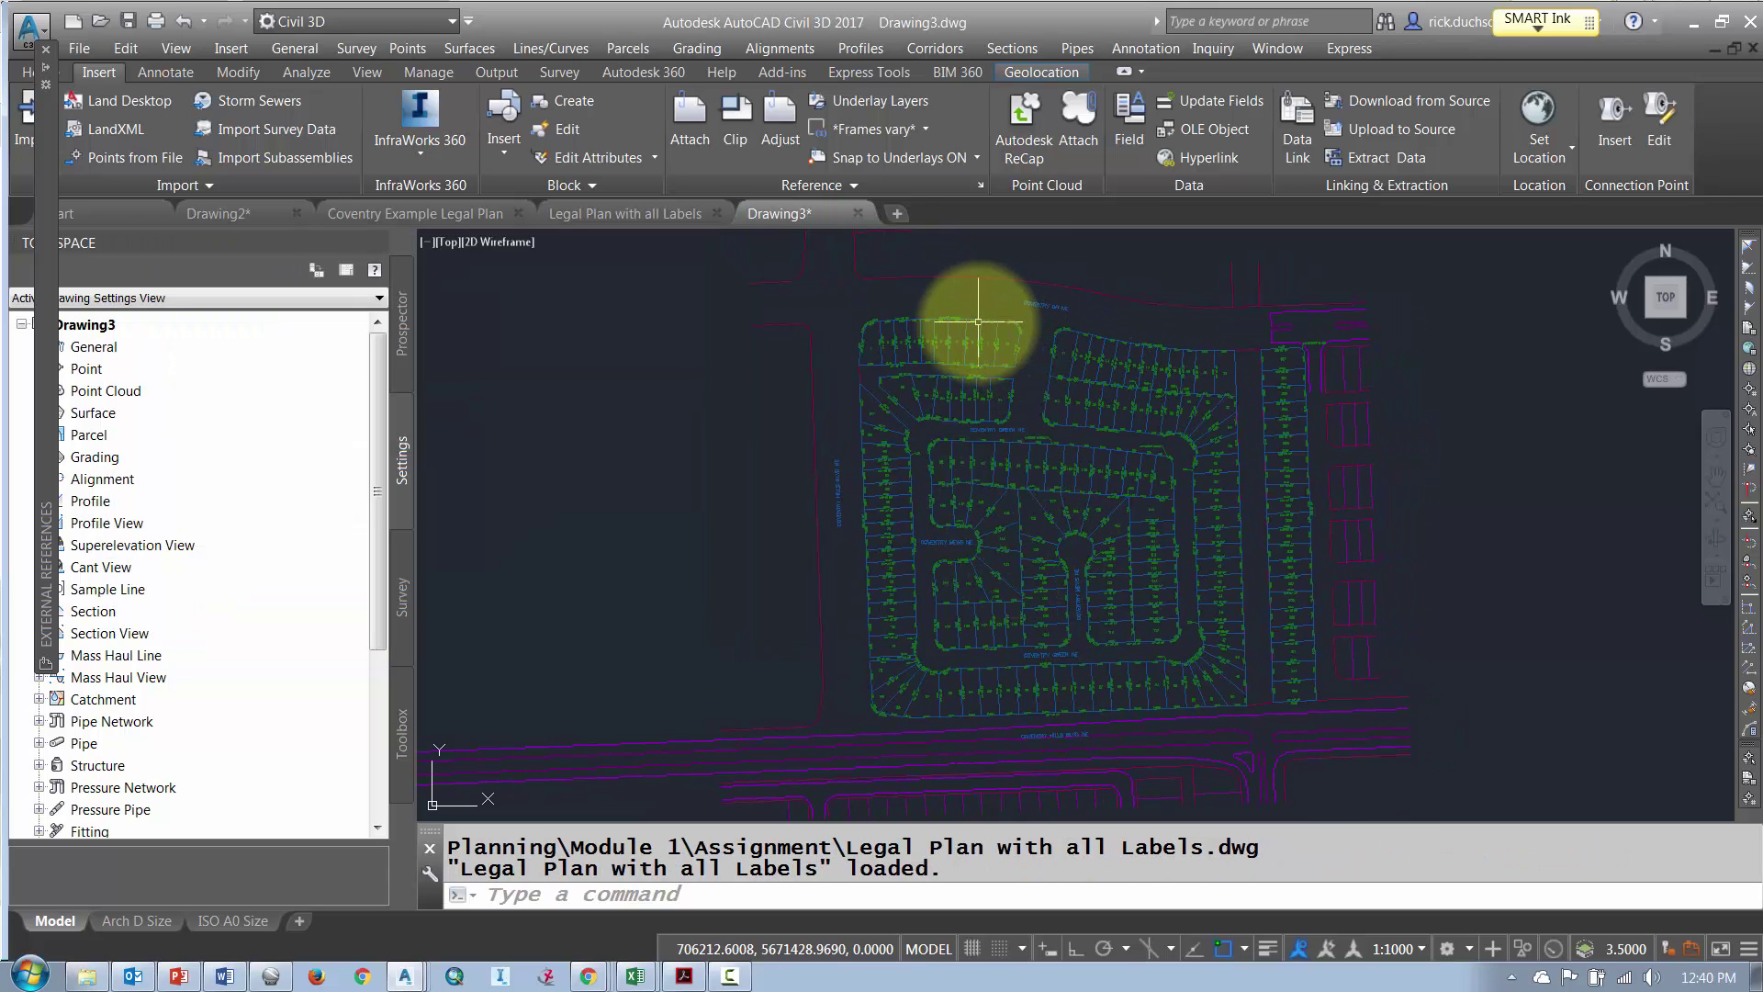
mouse_move(978, 321)
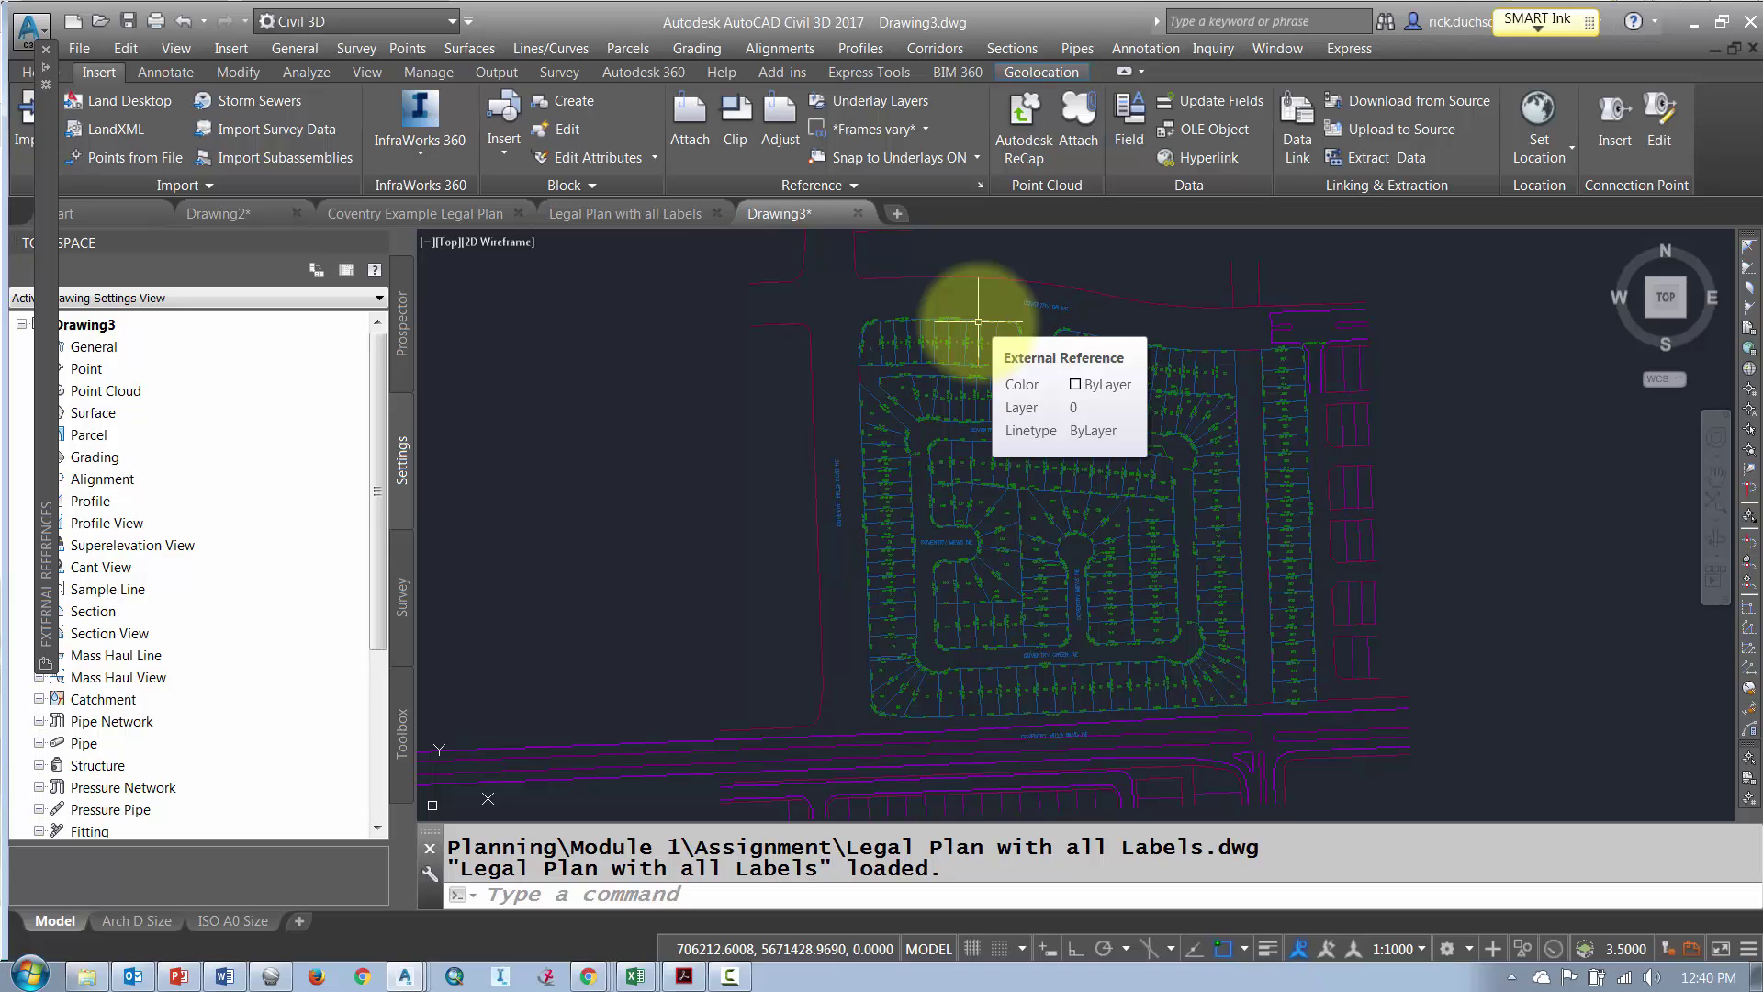
key(Escape)
key(Escape)
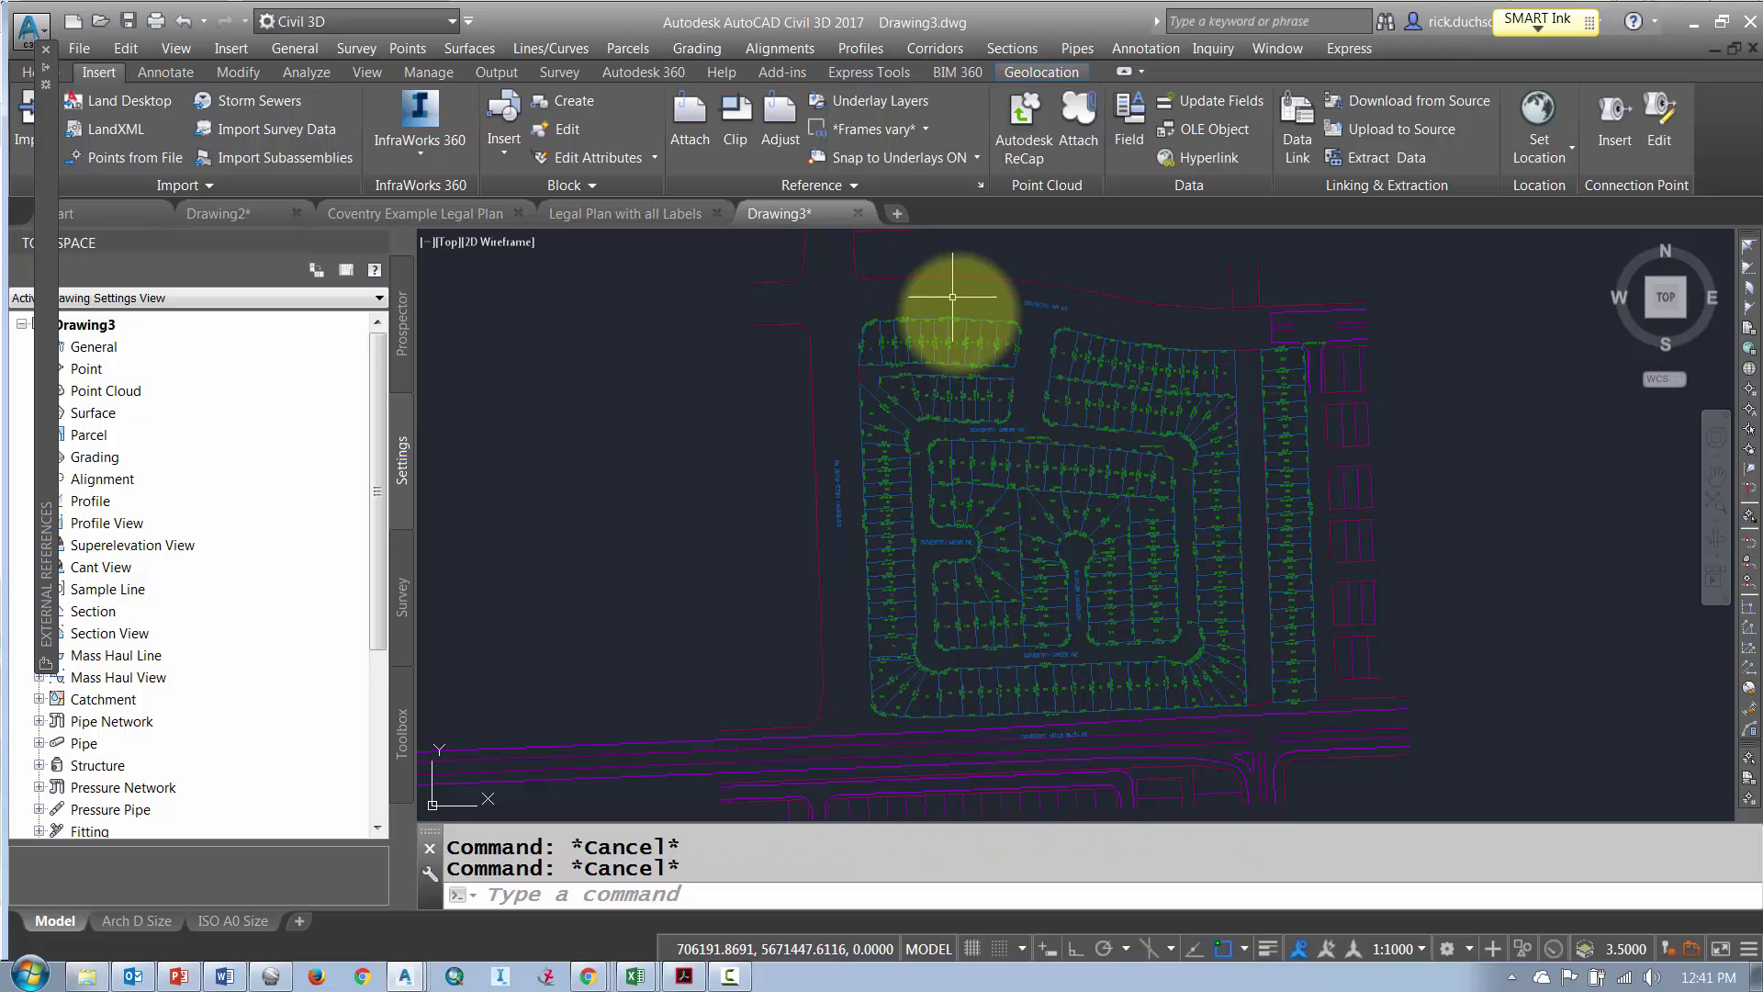
- Check the Xref fading value of 50 in Options > Display, then cancel
right_click(946, 306)
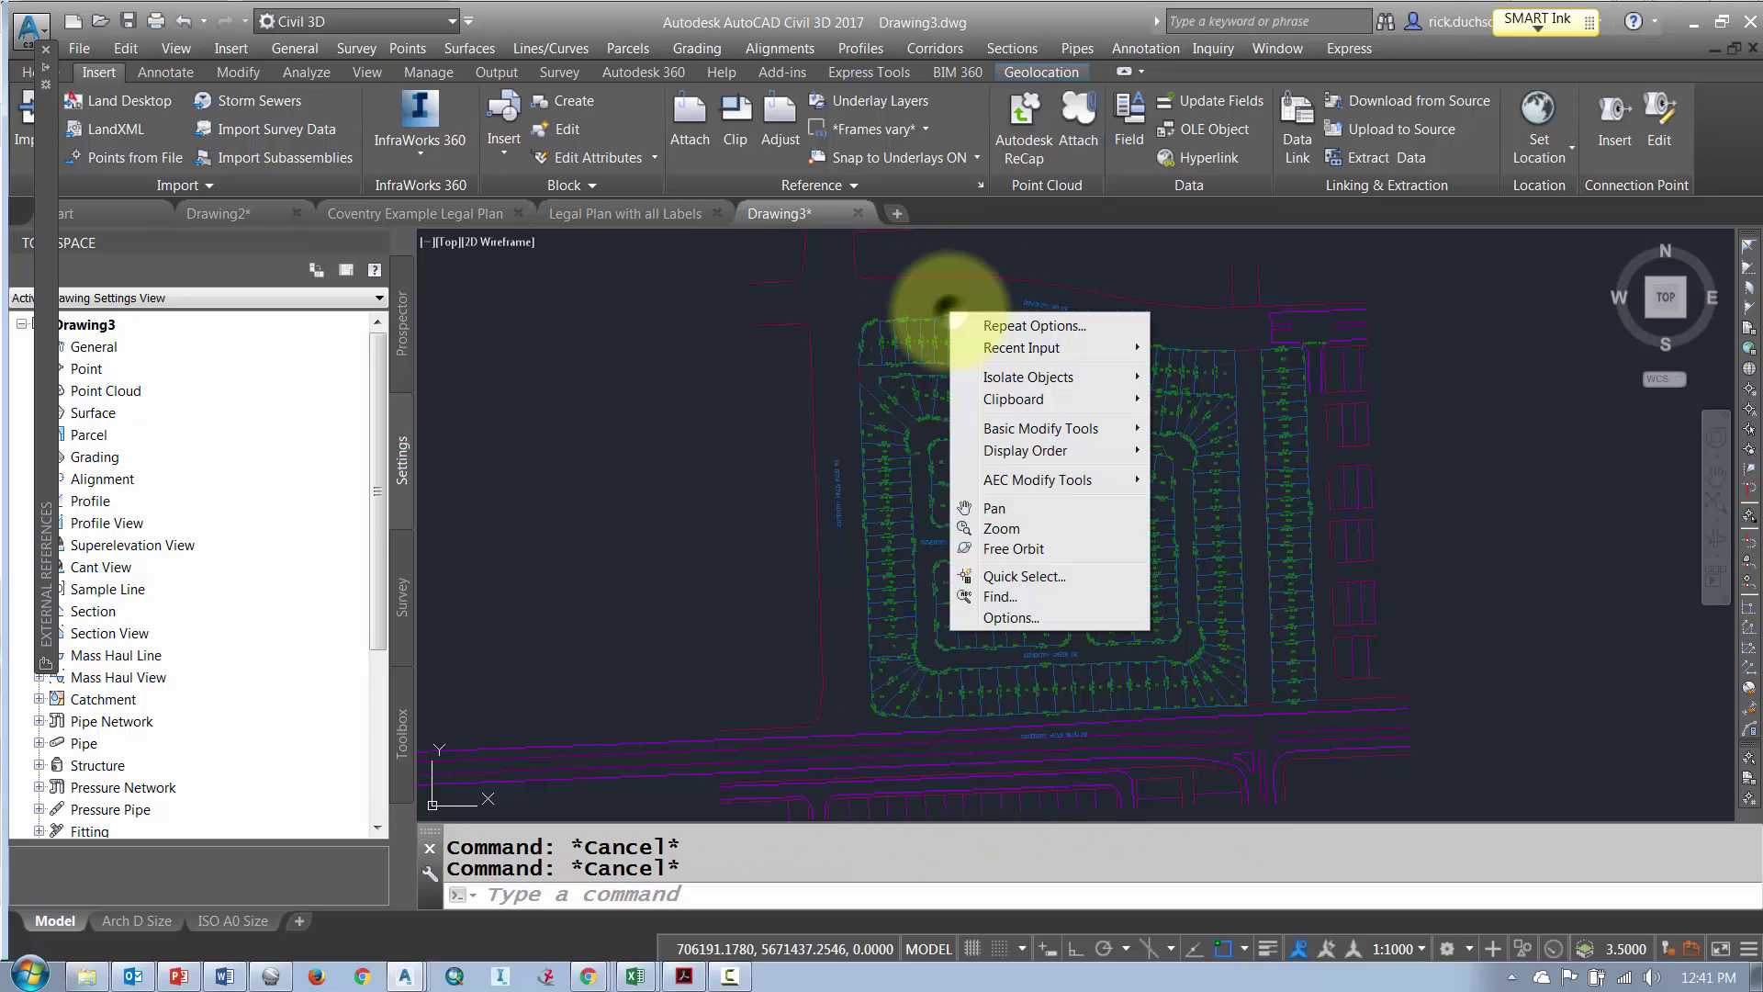
click(1007, 618)
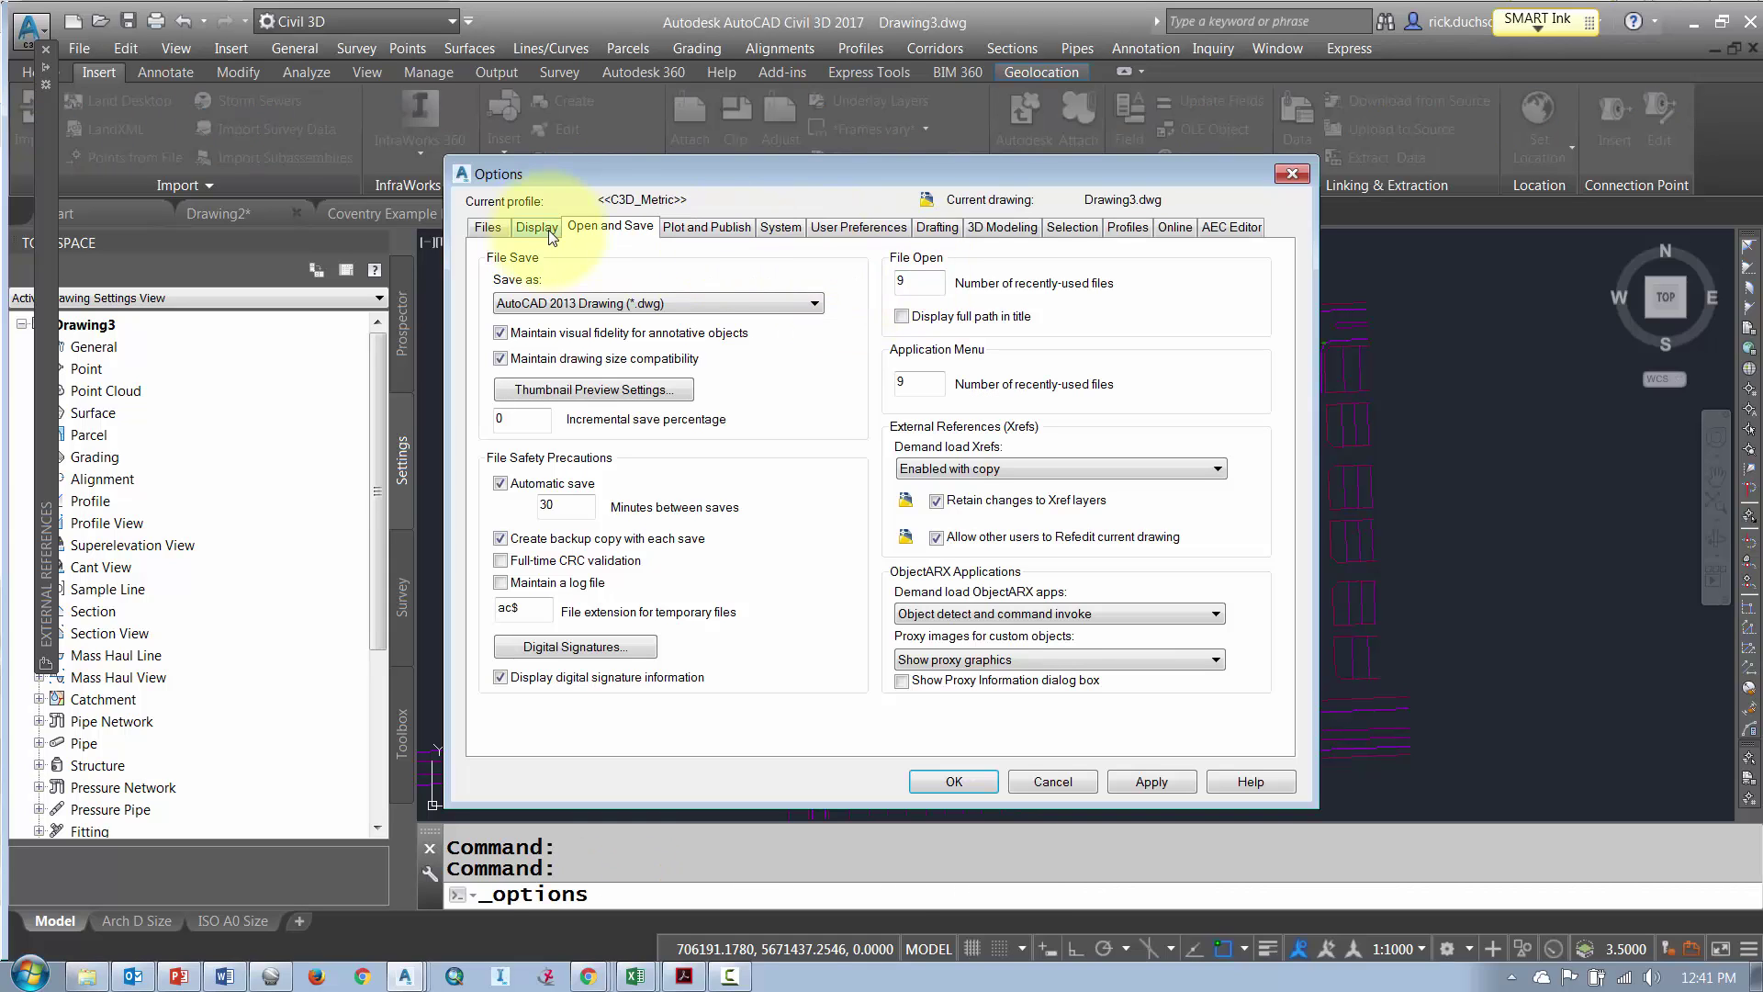
click(538, 229)
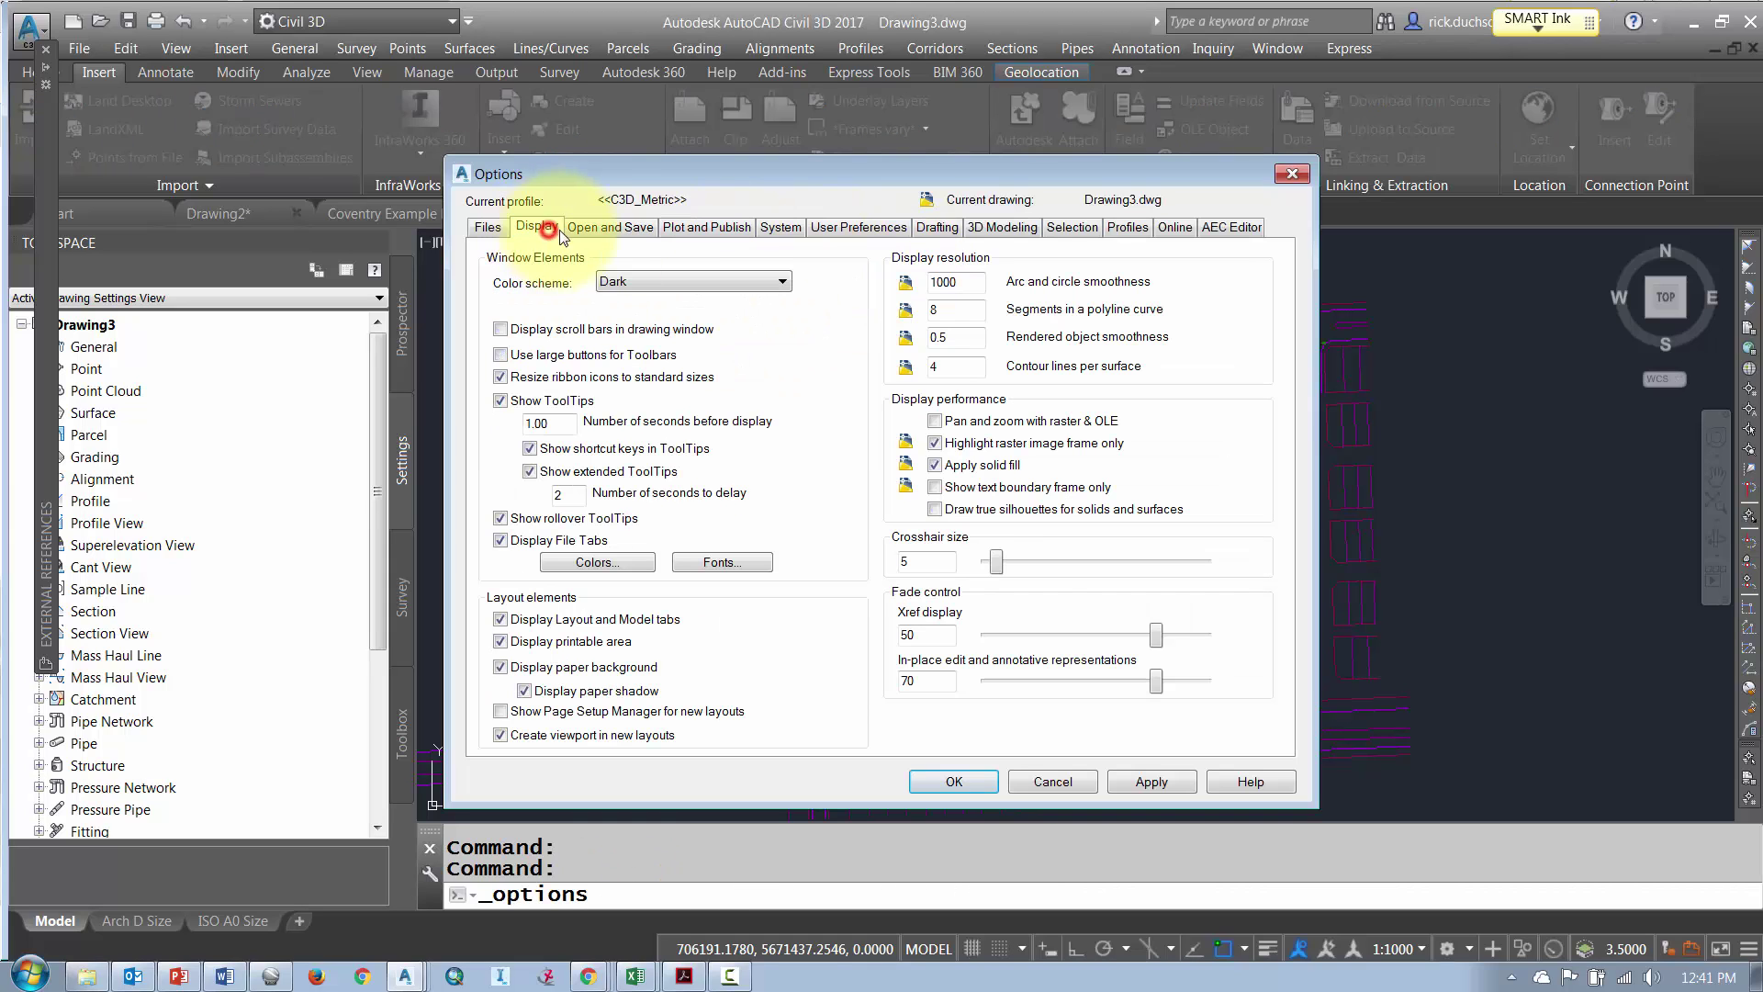
click(921, 634)
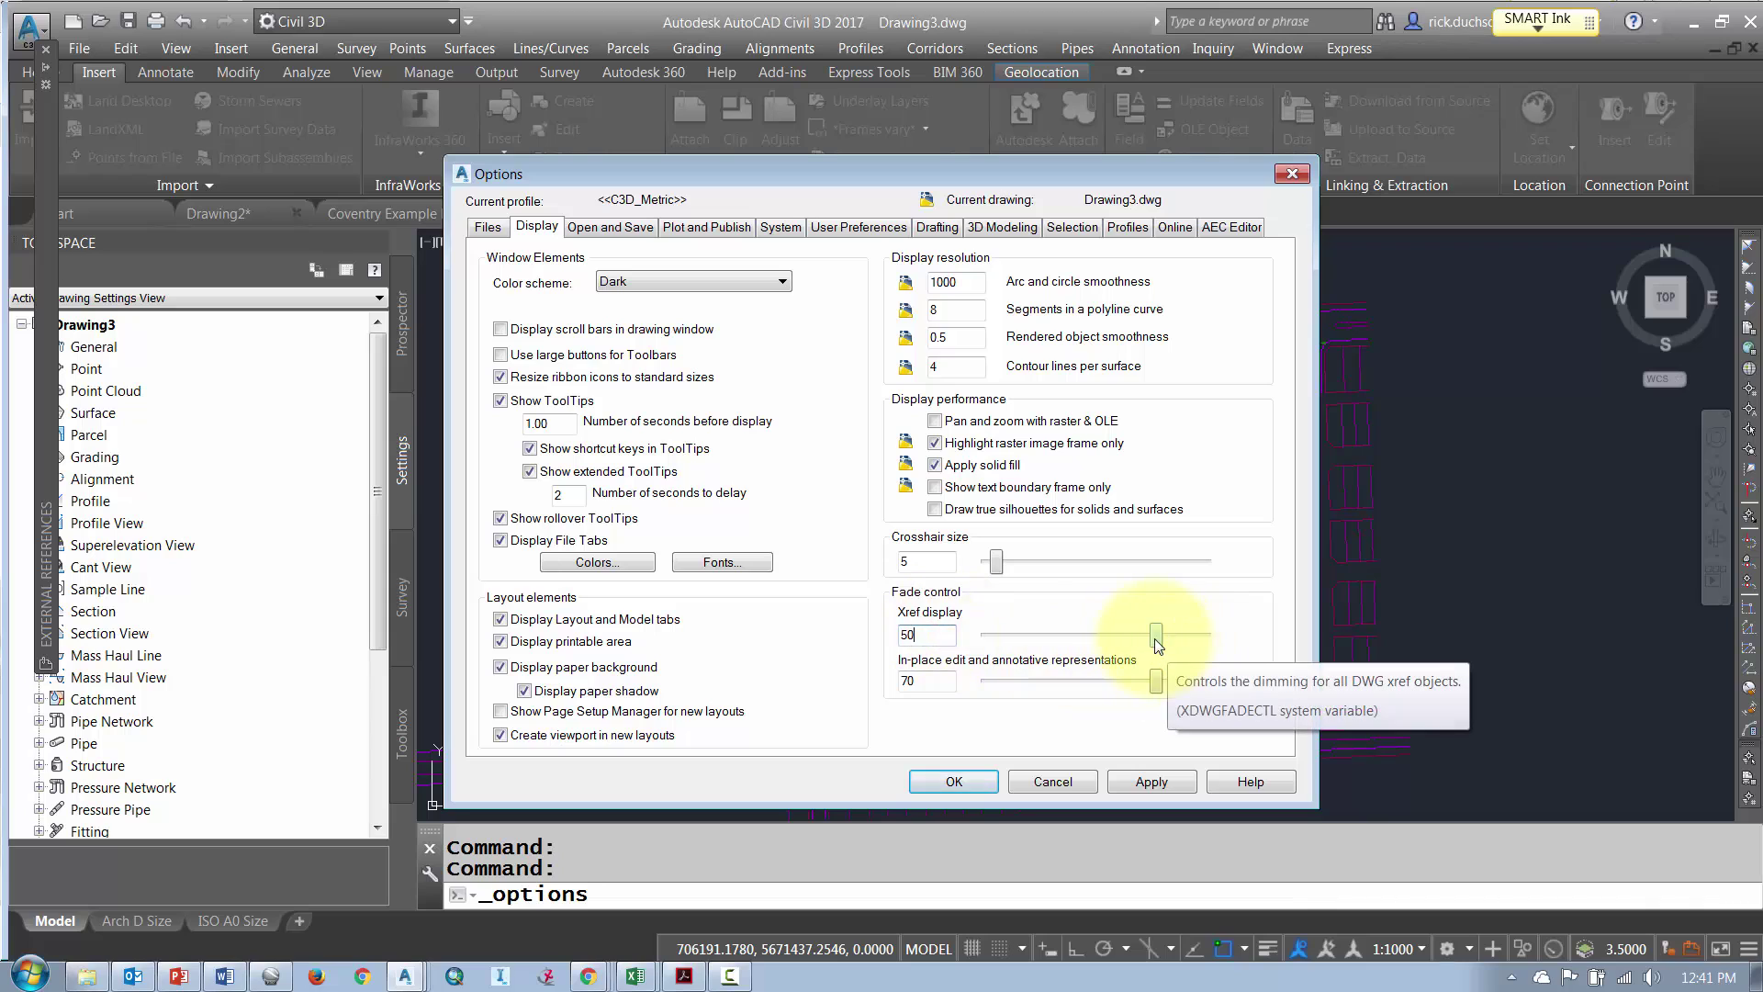
click(1056, 786)
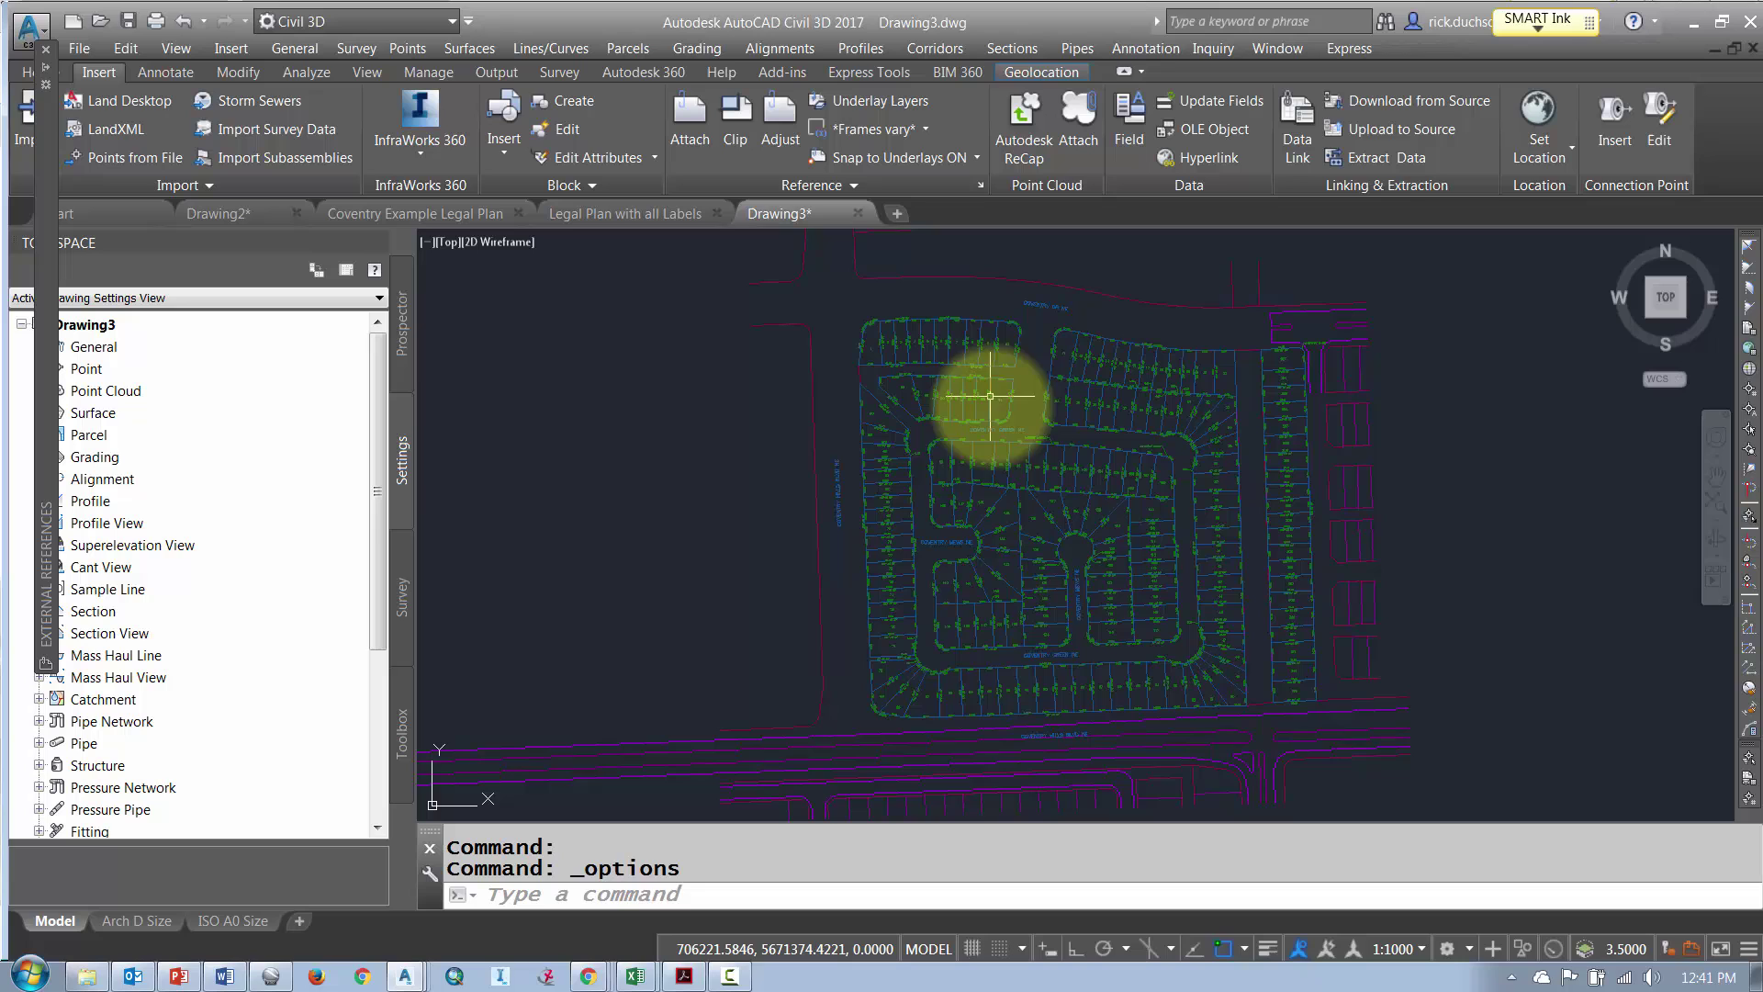
- Zoom in to inspect the lot labels, then reselect the attached Legal Plan xref
middle_drag(981, 394, 952, 424)
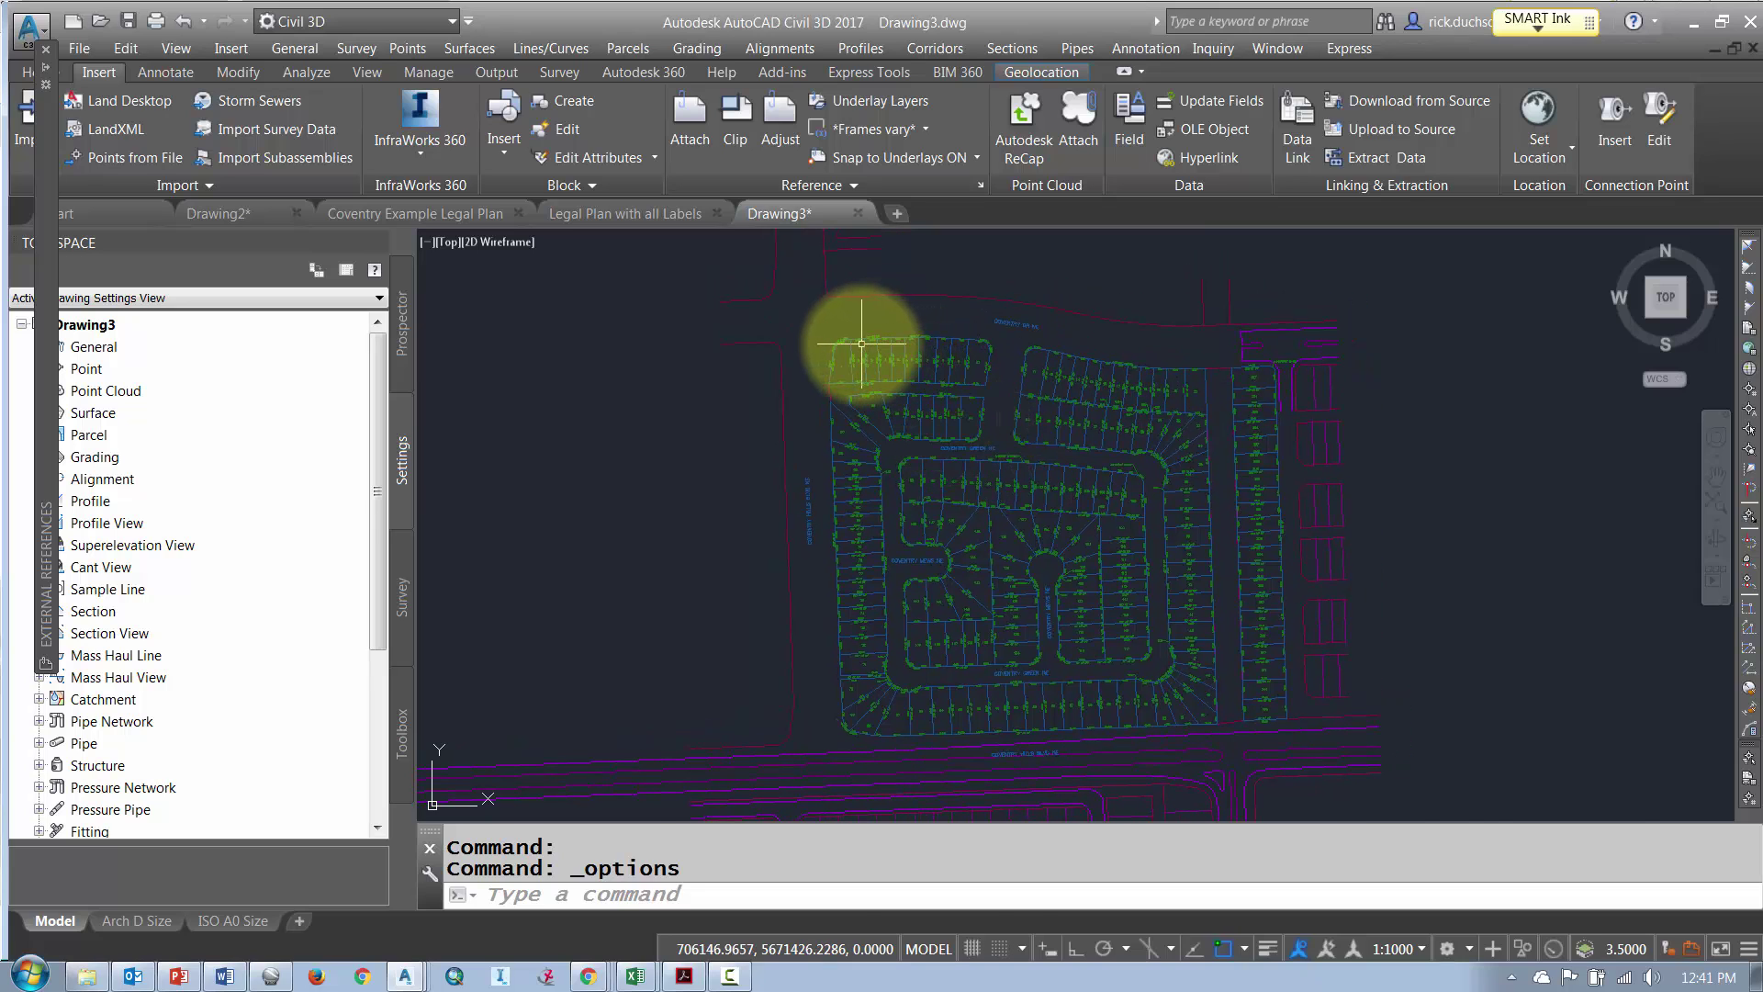
scroll(861, 343, up, 10)
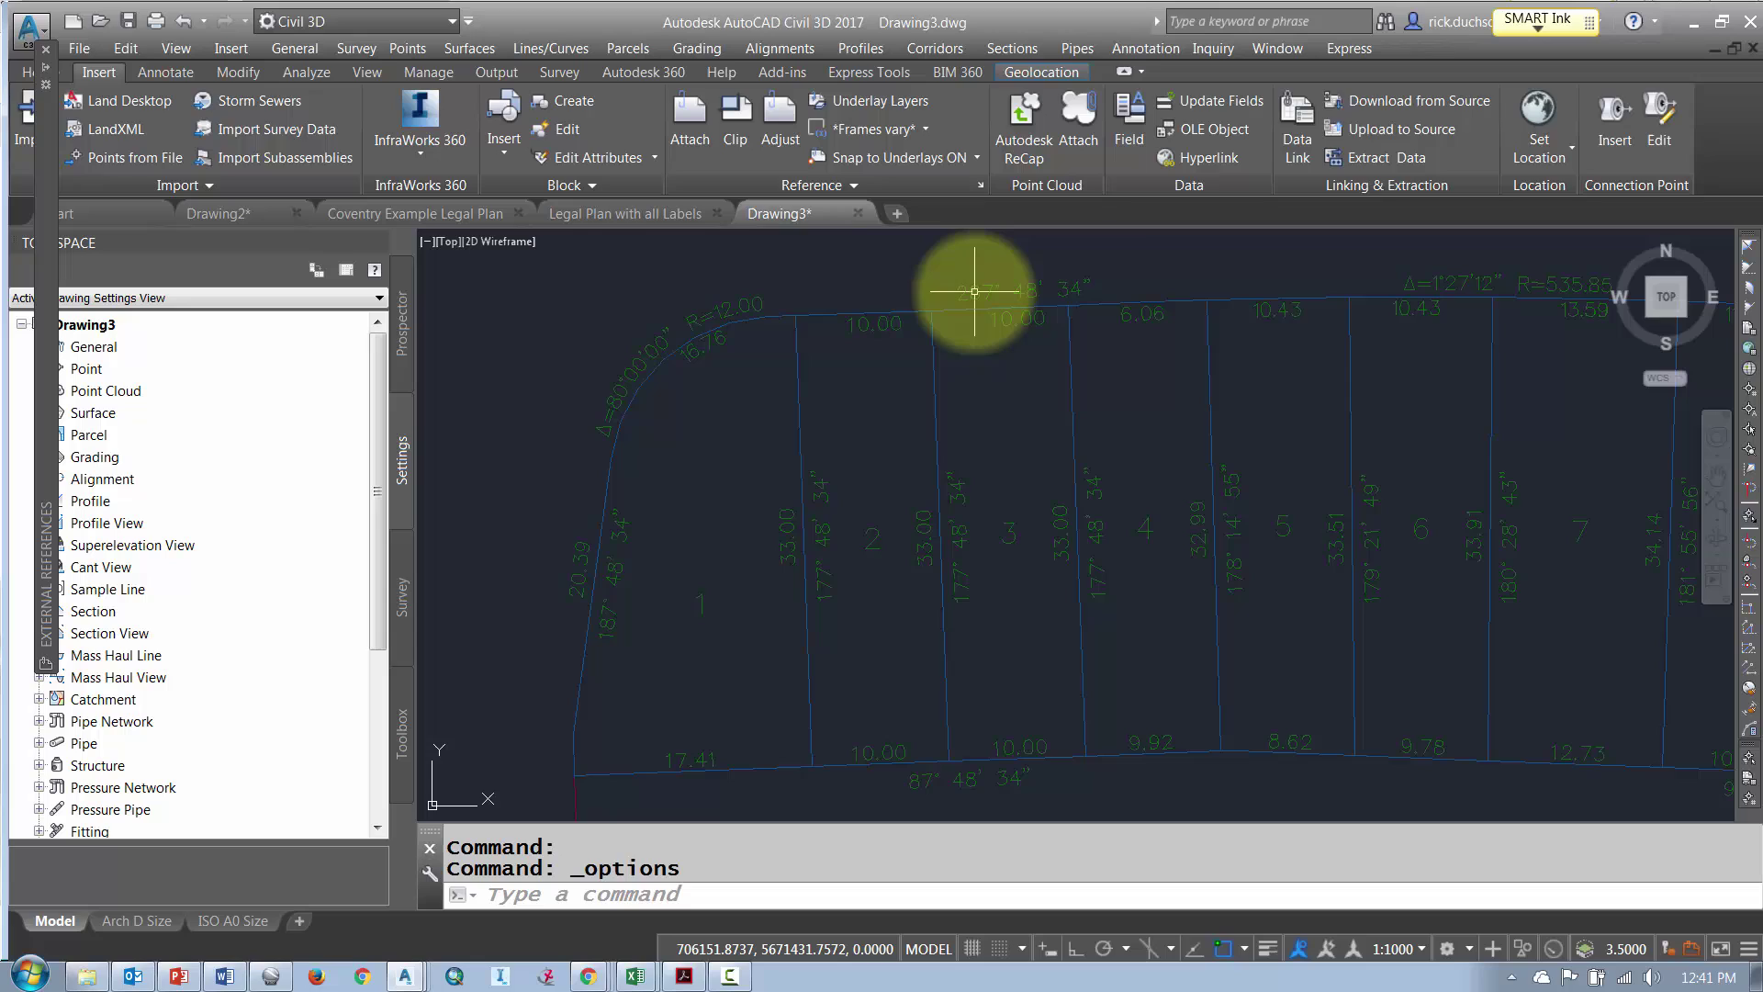
click(974, 292)
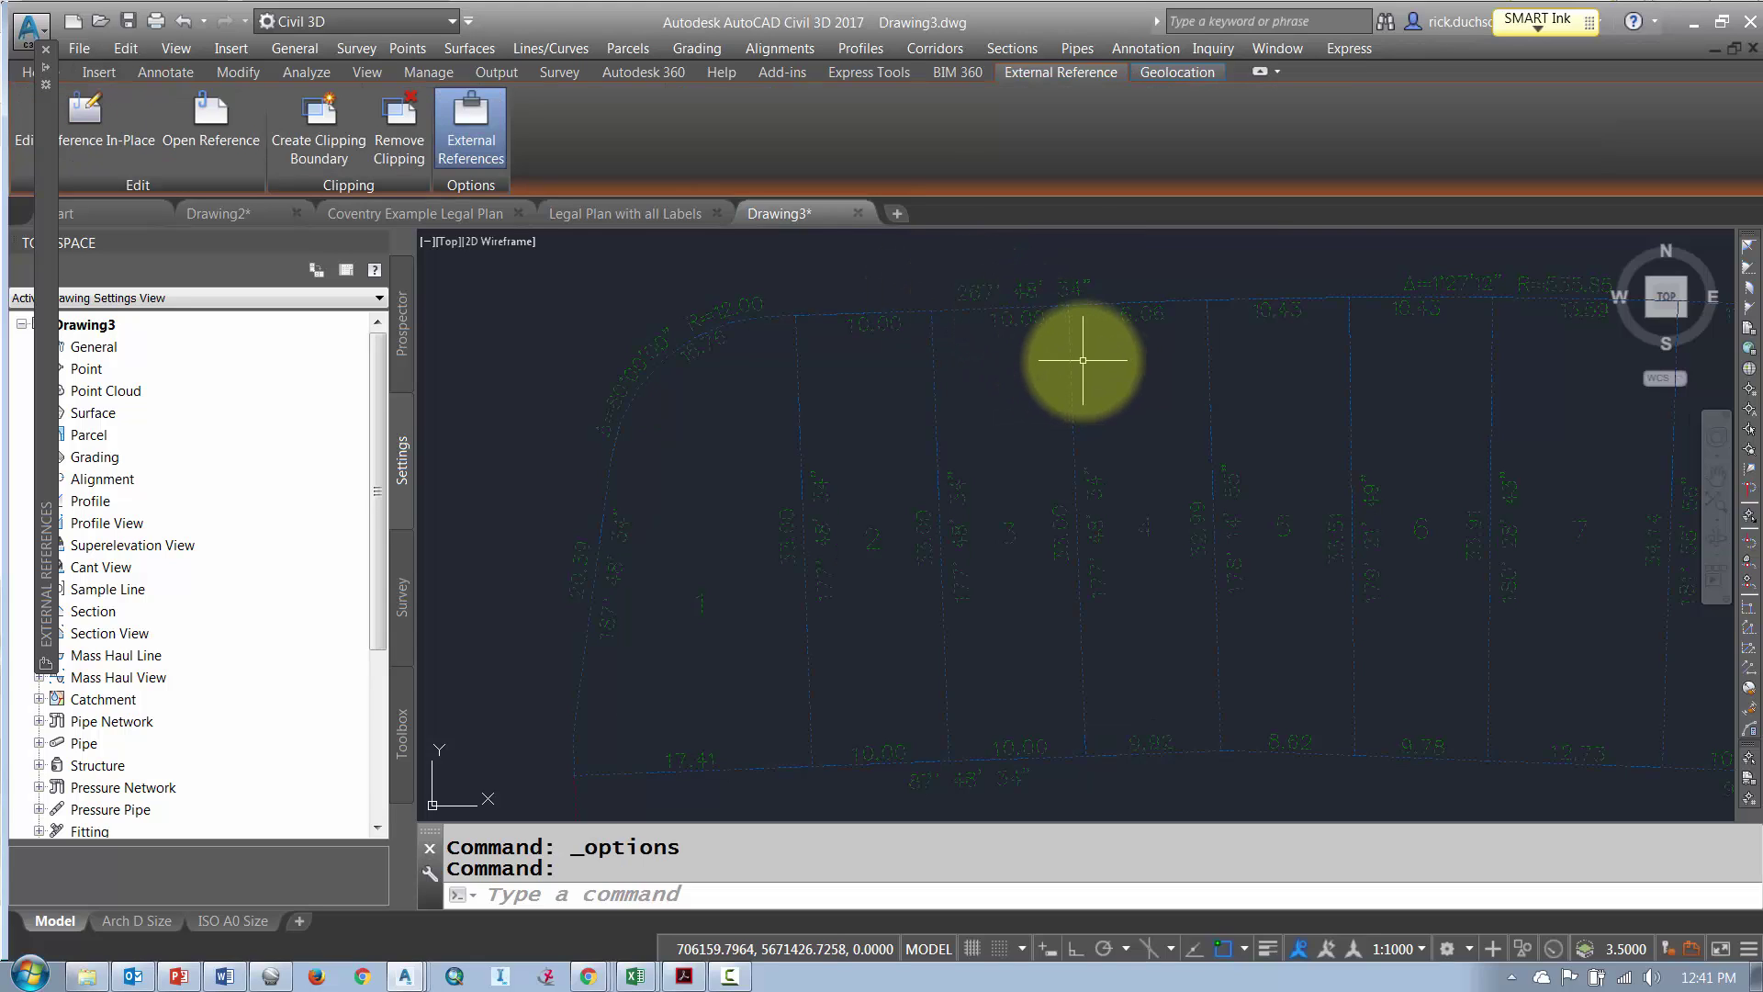
scroll(1080, 359, down, 5)
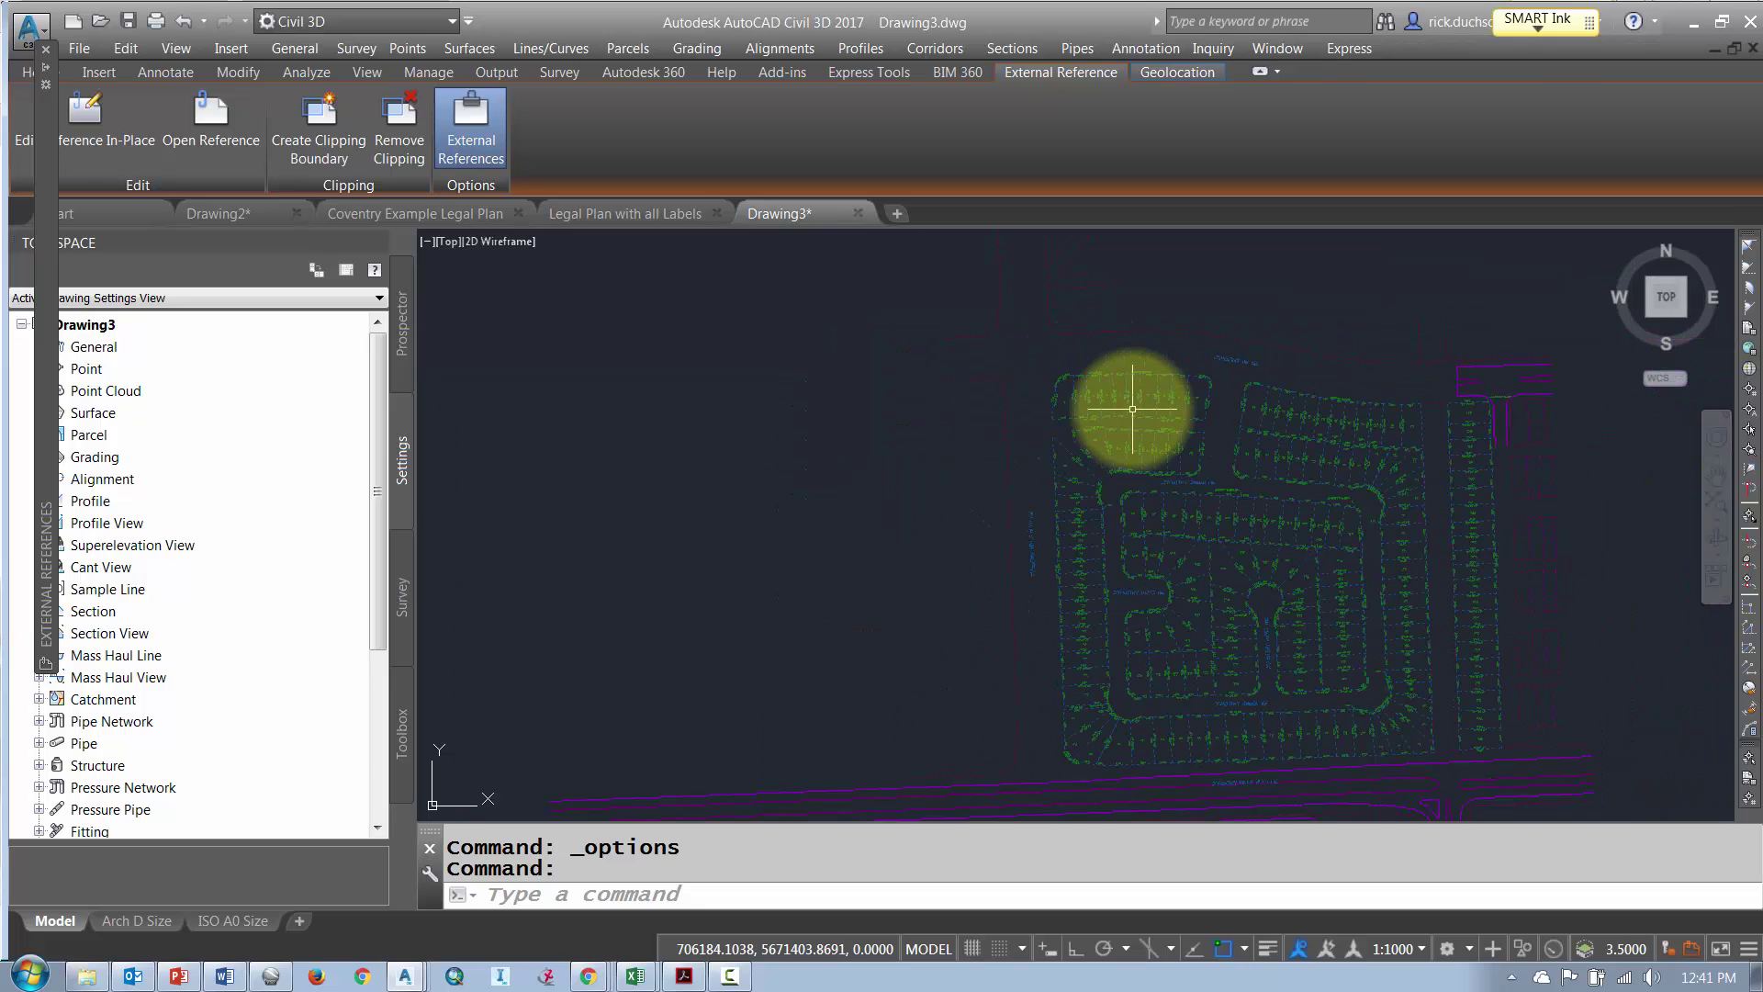
key(Escape)
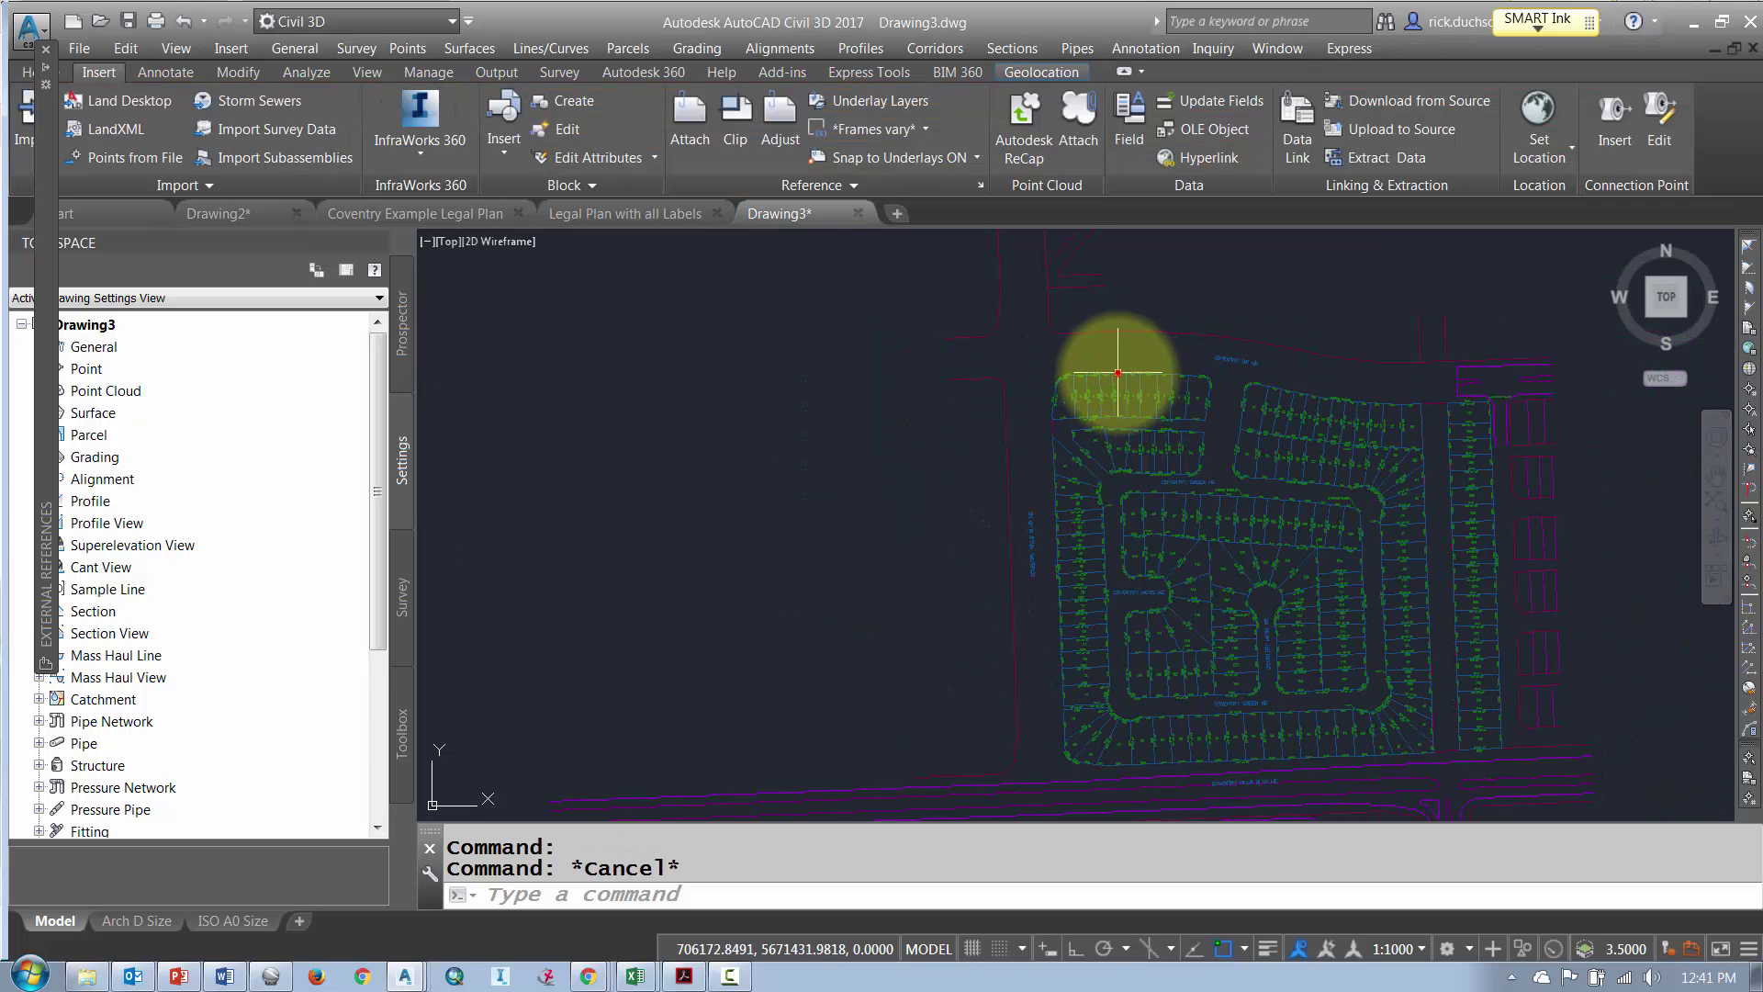
click(1118, 373)
- Open the Legal Plan xref in its own drawing tab, then return to Drawing3
right_click(1097, 376)
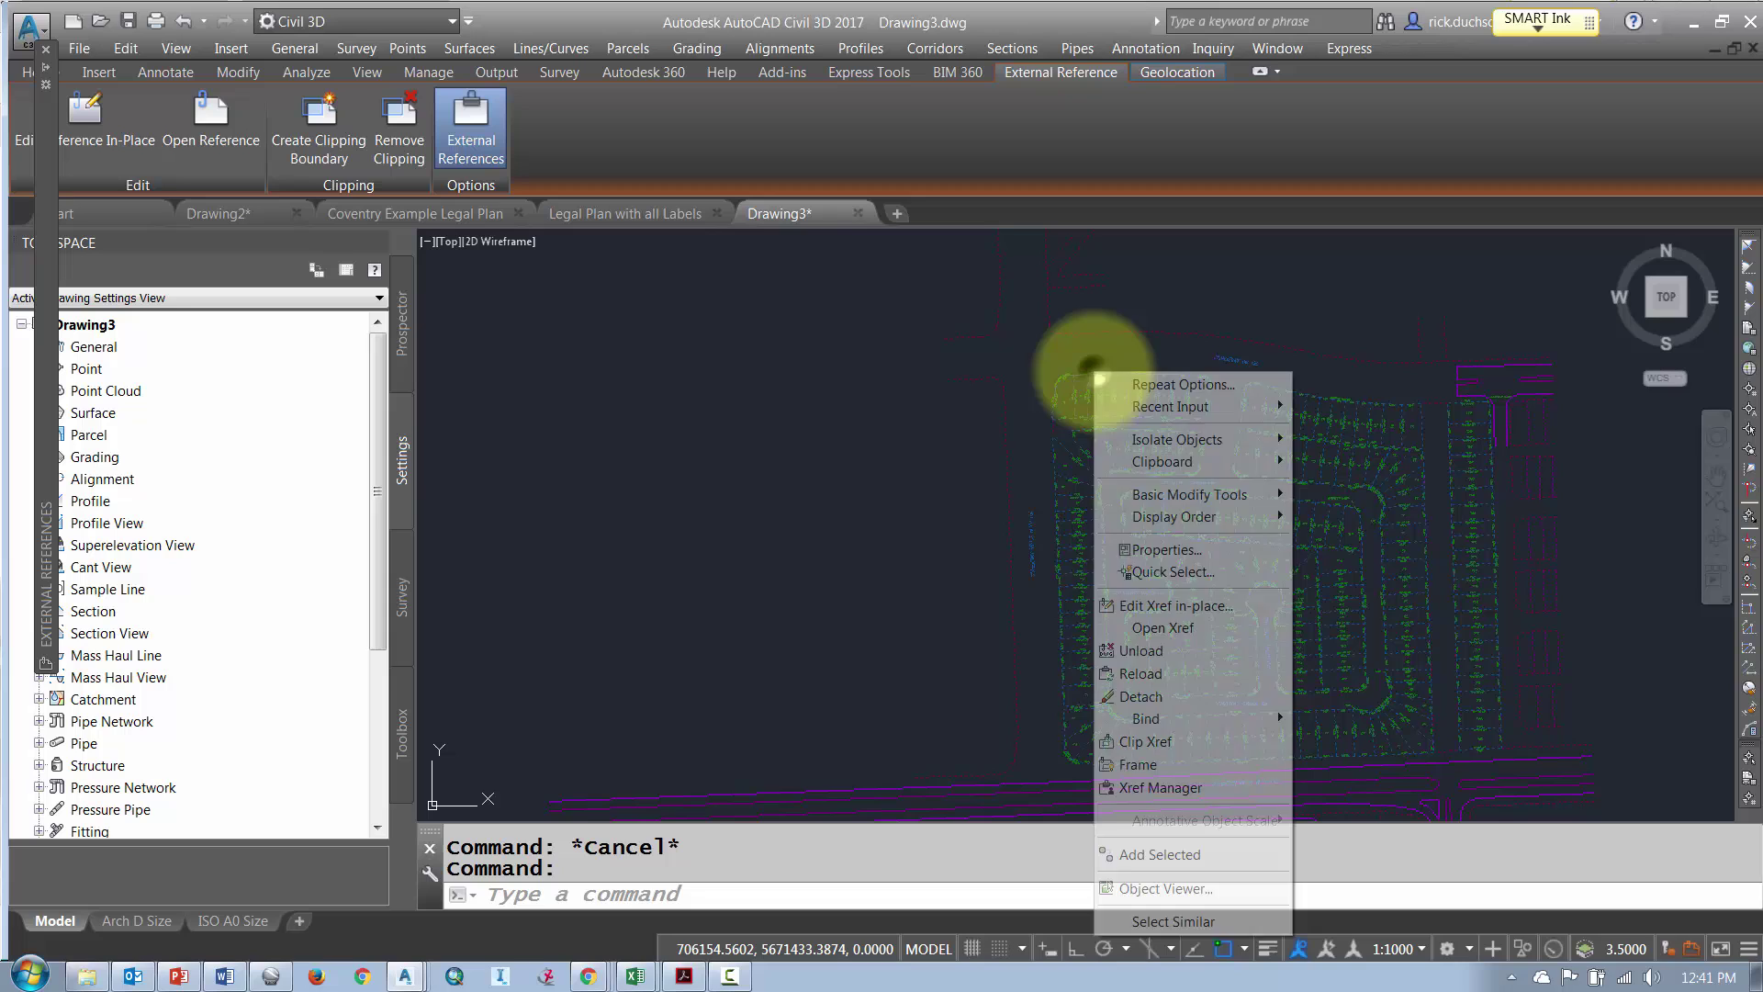
click(1164, 629)
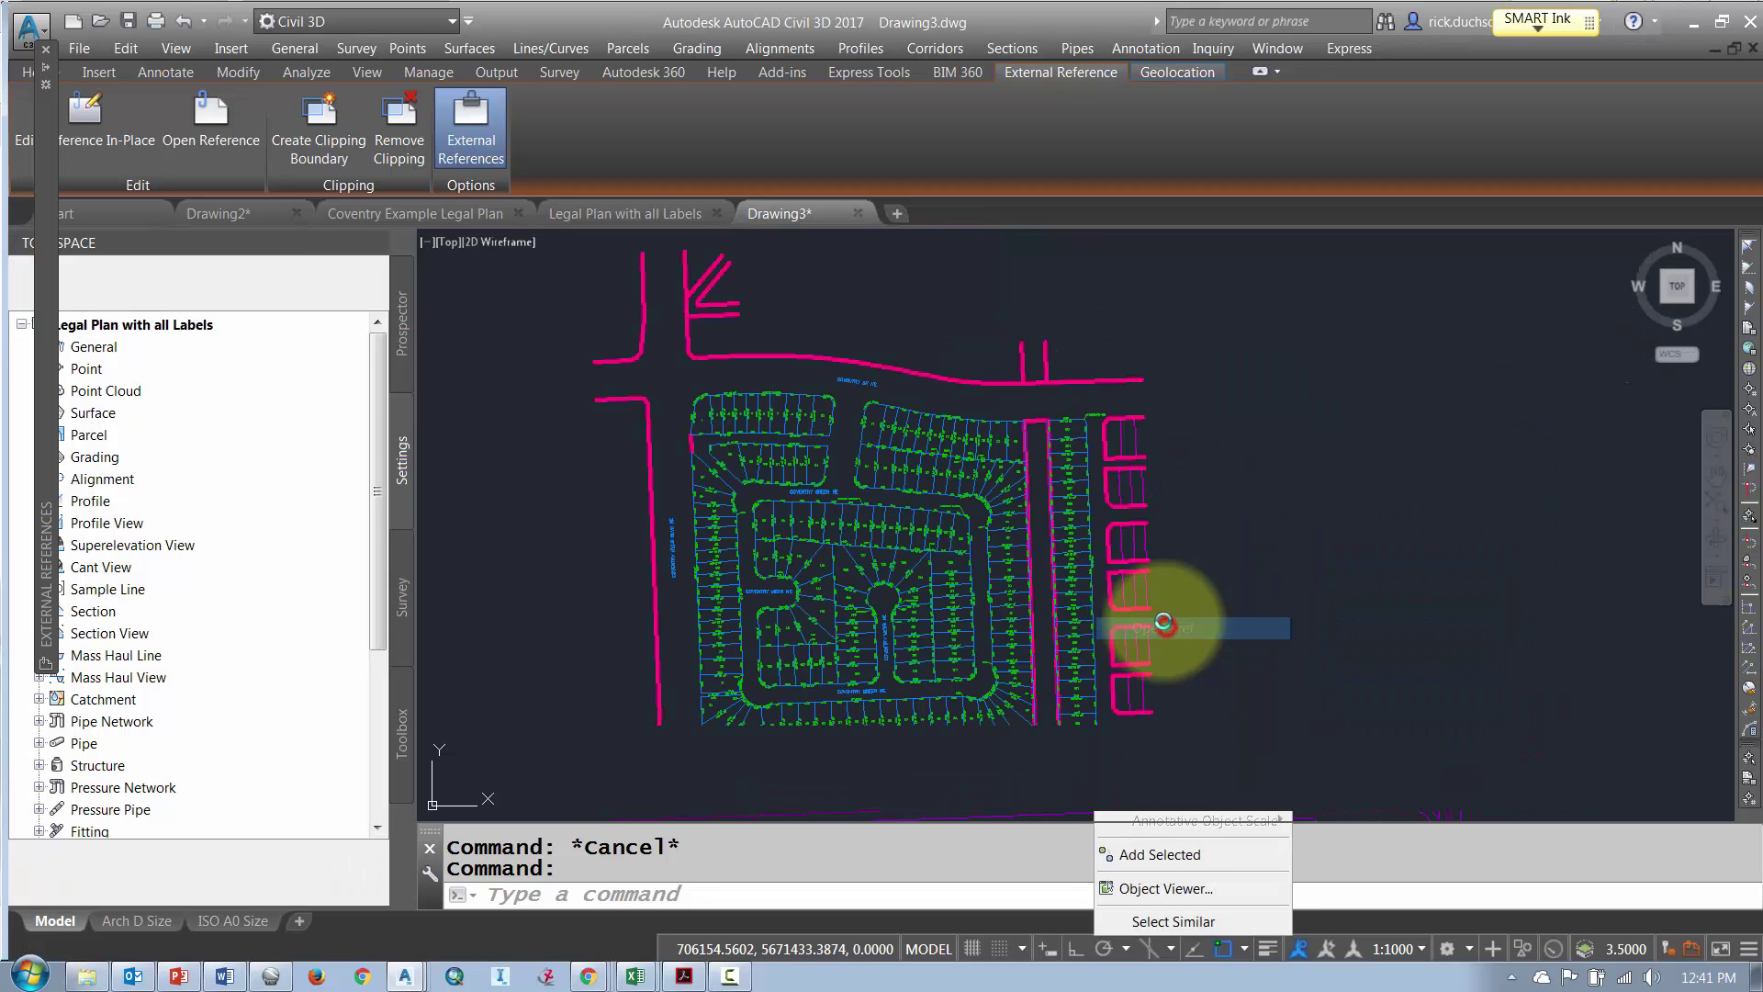
middle_drag(929, 409, 1093, 378)
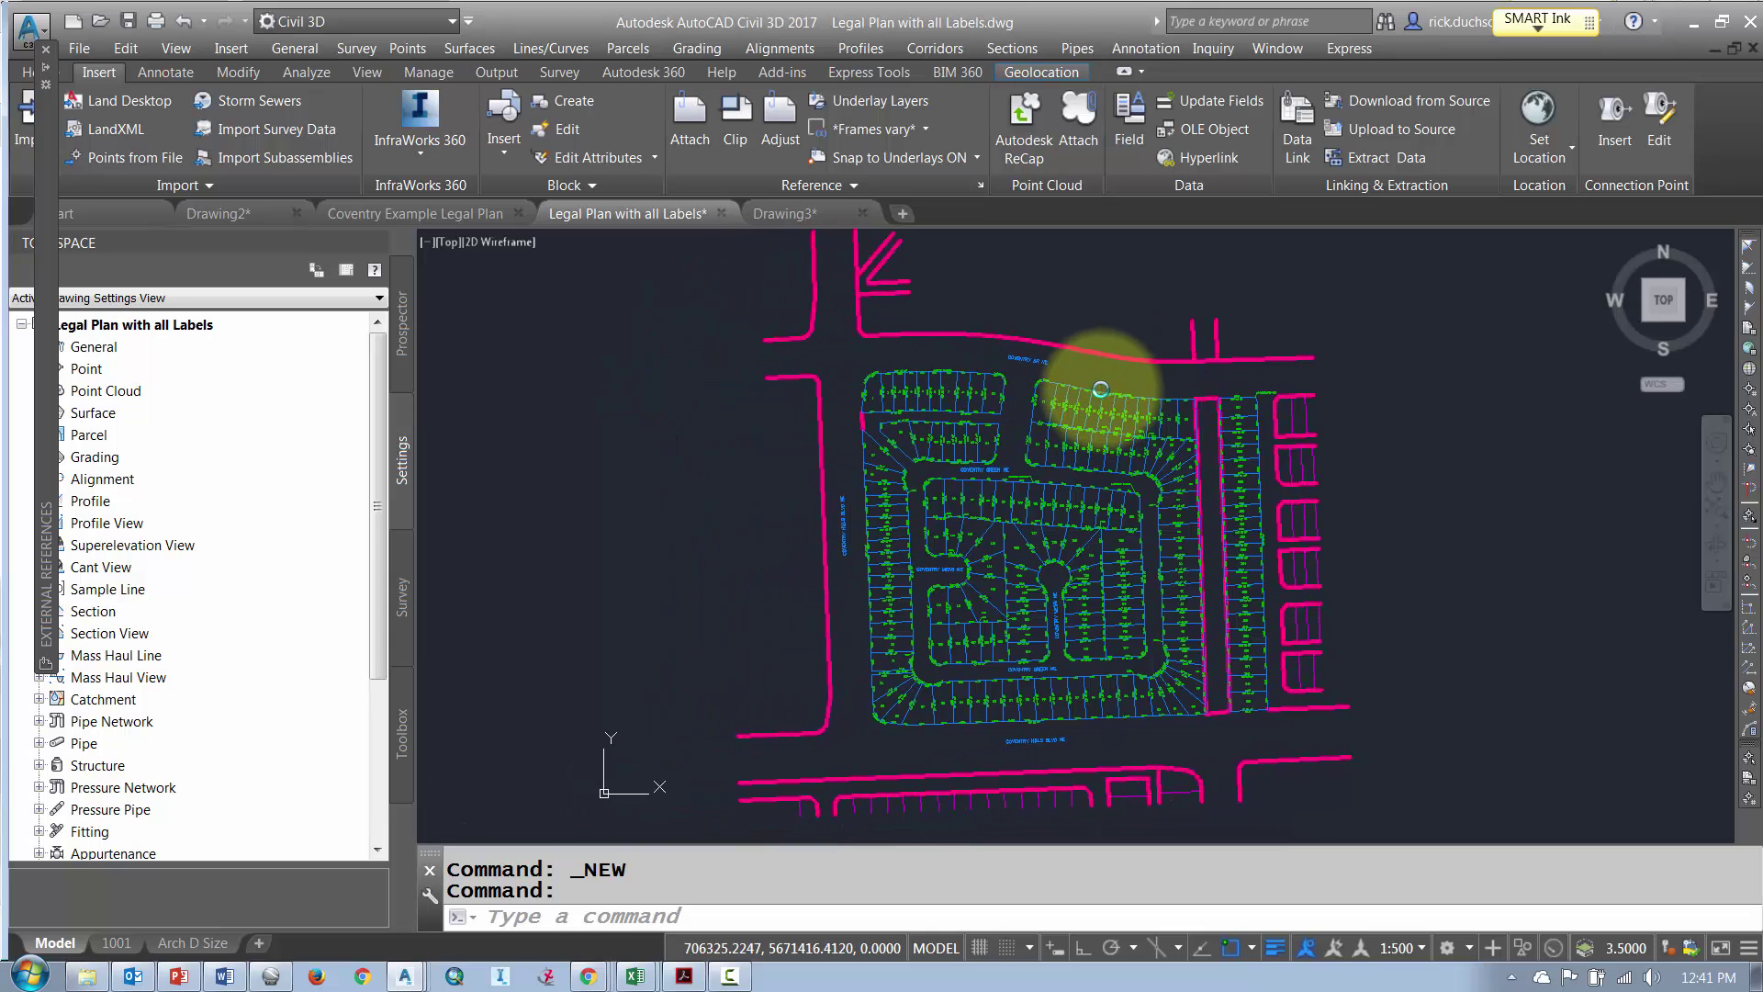
click(653, 216)
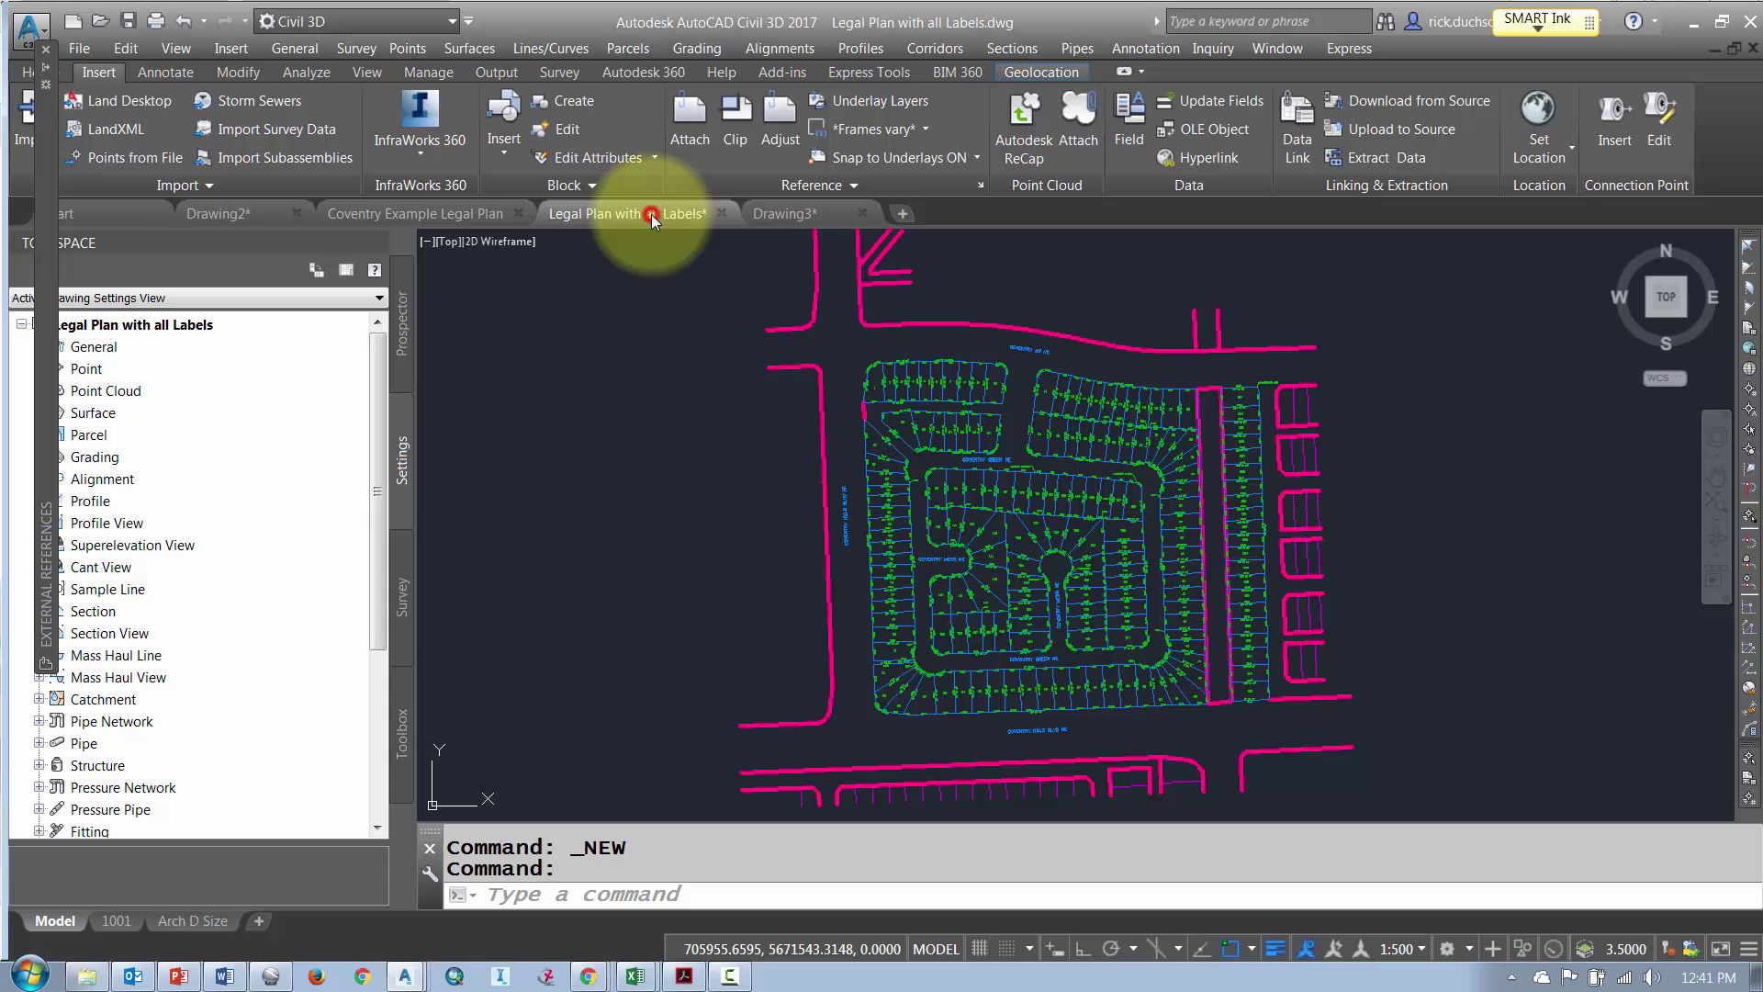
click(778, 214)
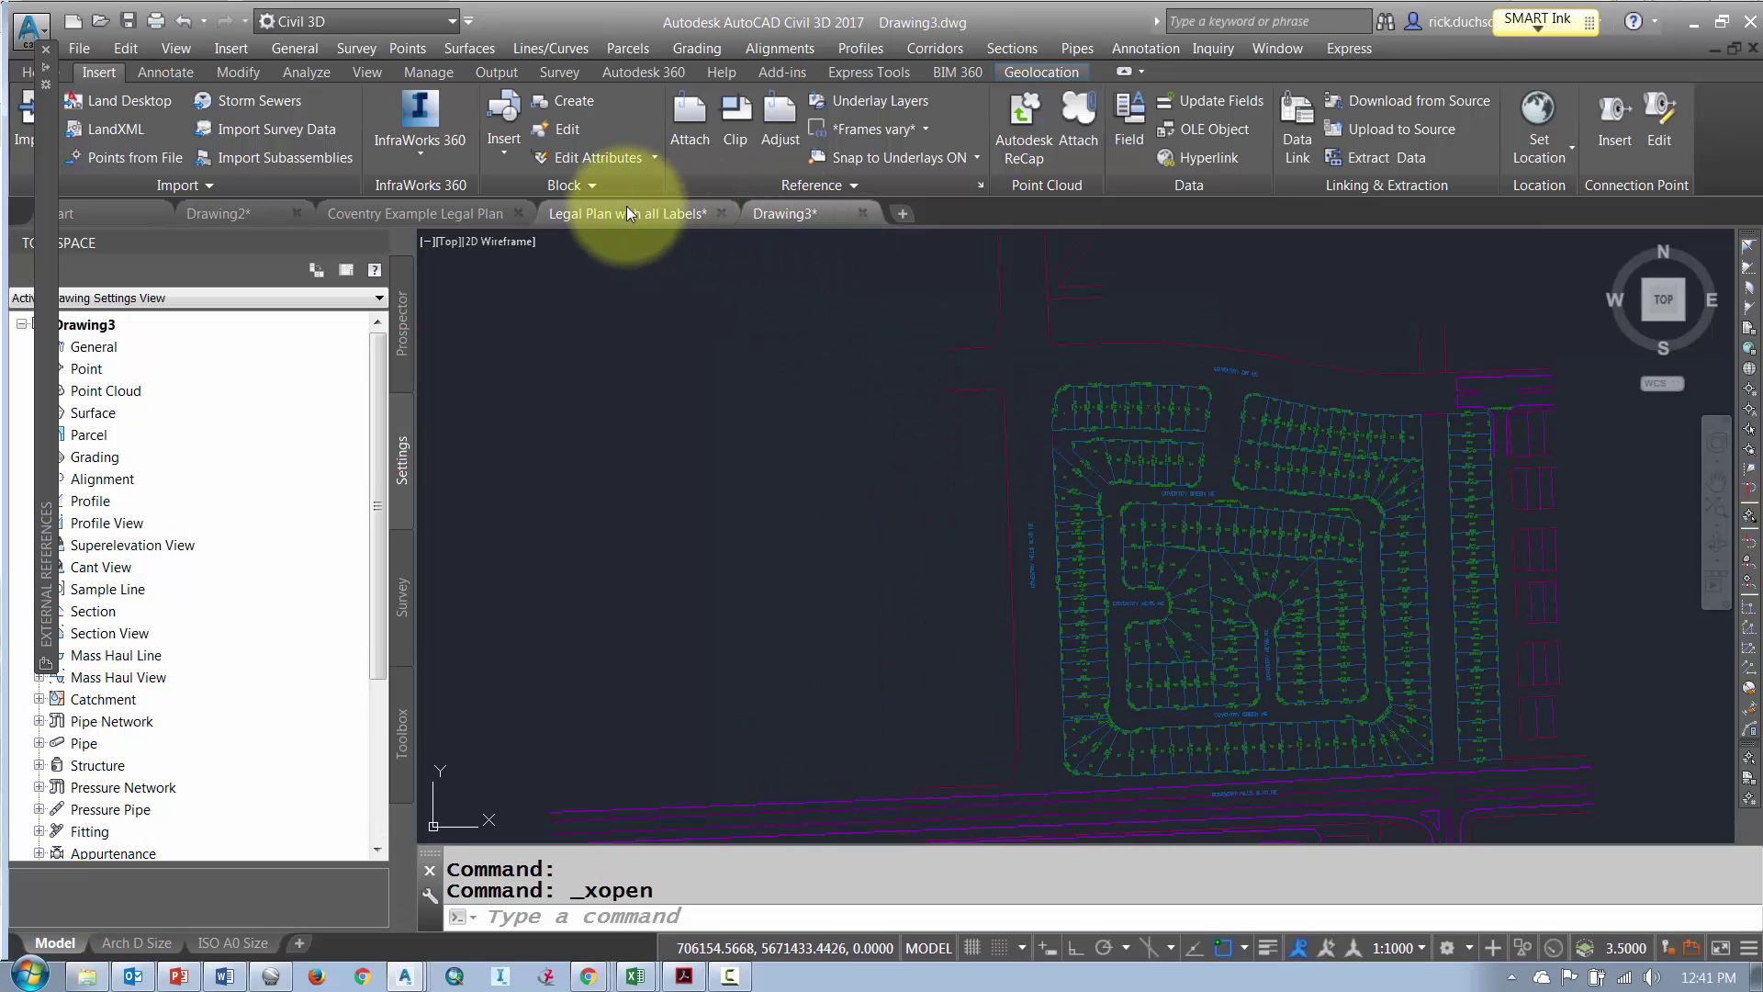
- Return to Legal Plan with all Labels, close External References, and select Parcel settings
click(626, 211)
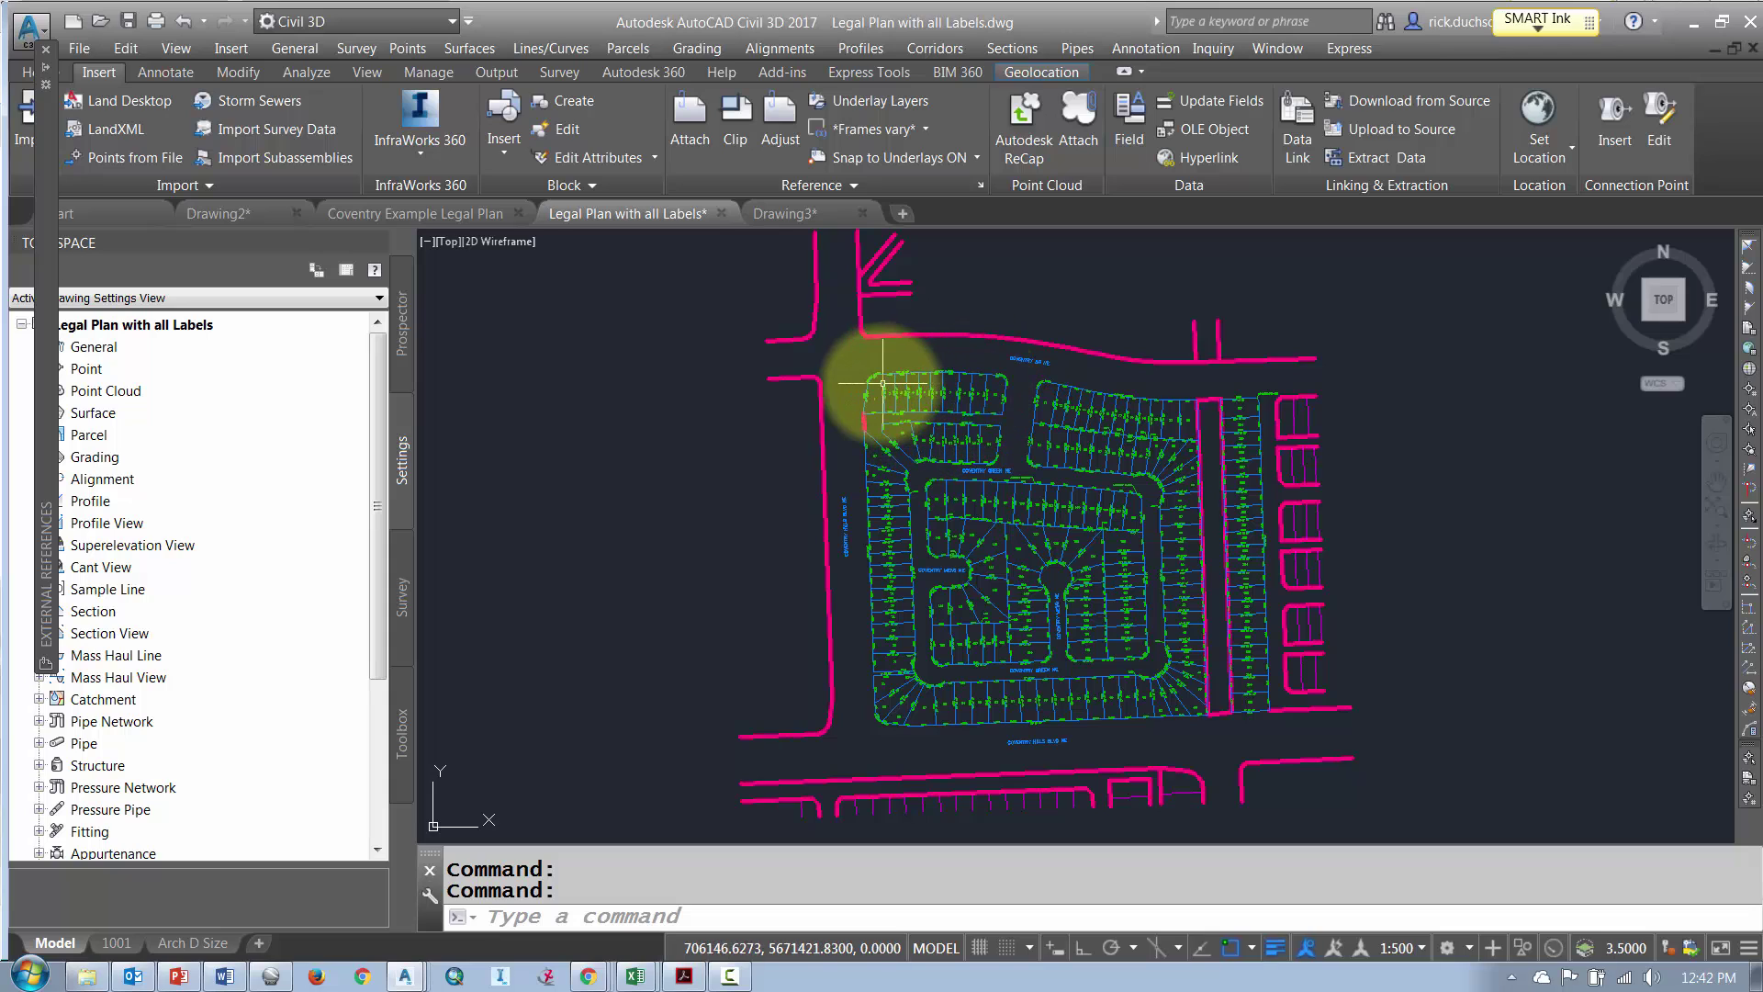
scroll(882, 397, up, 5)
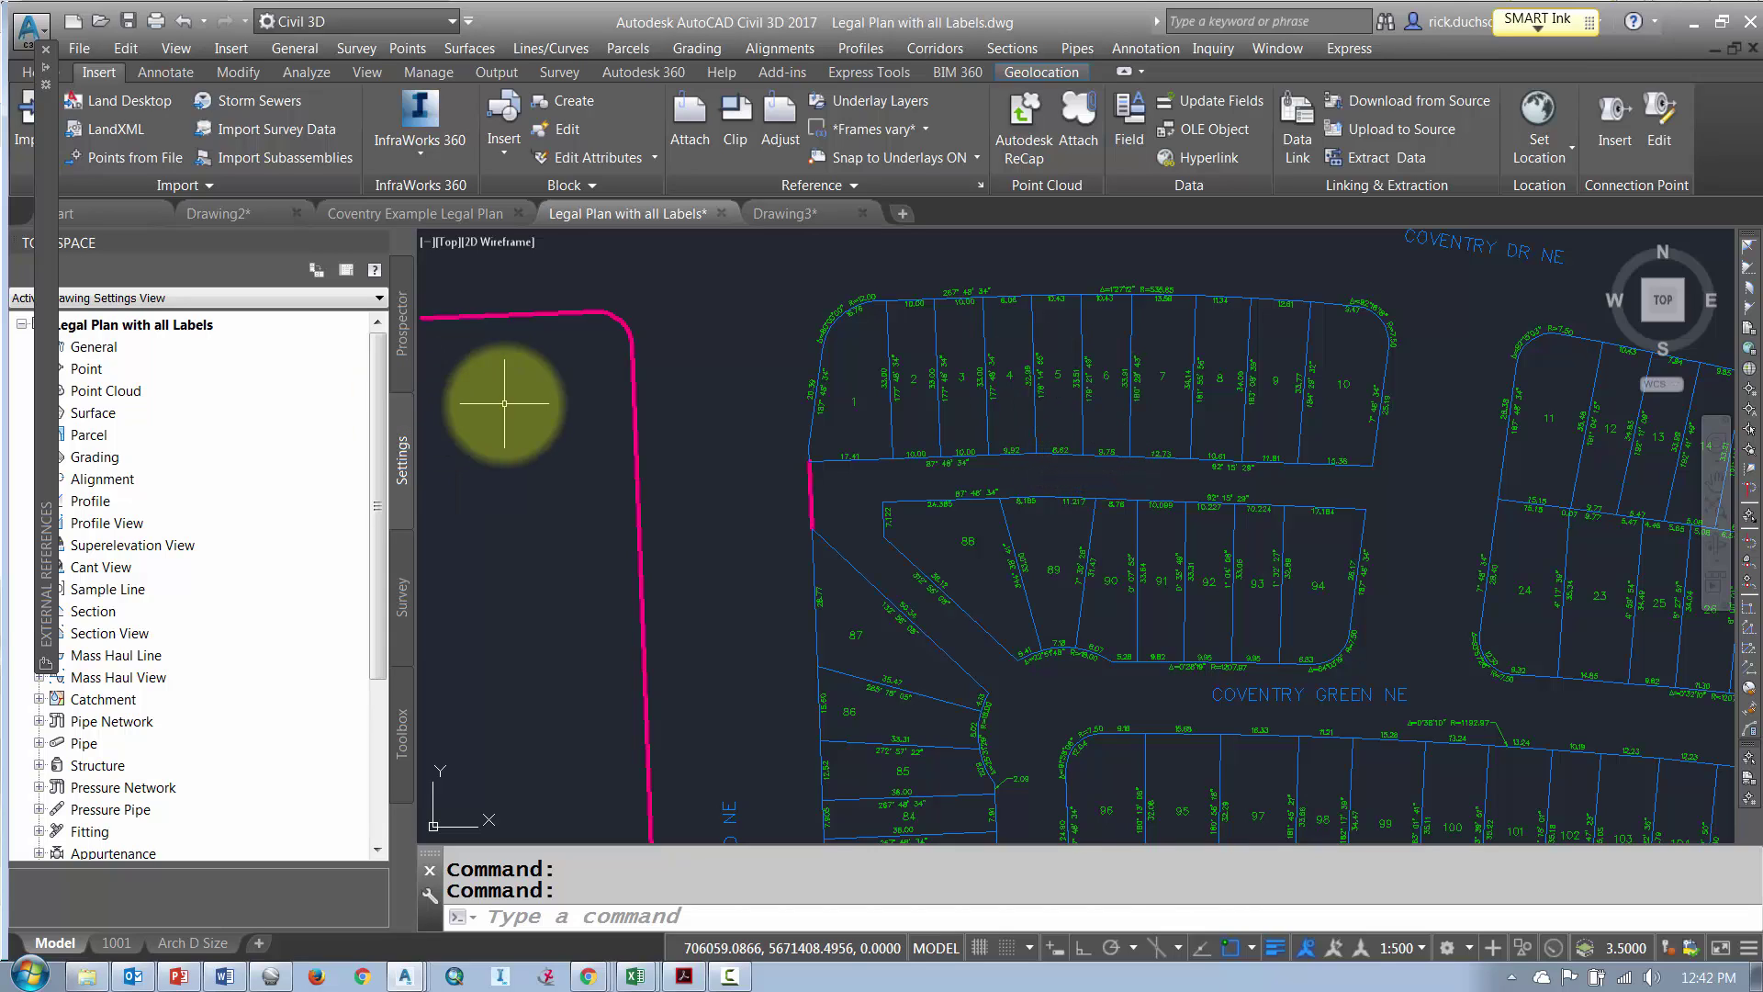
click(45, 47)
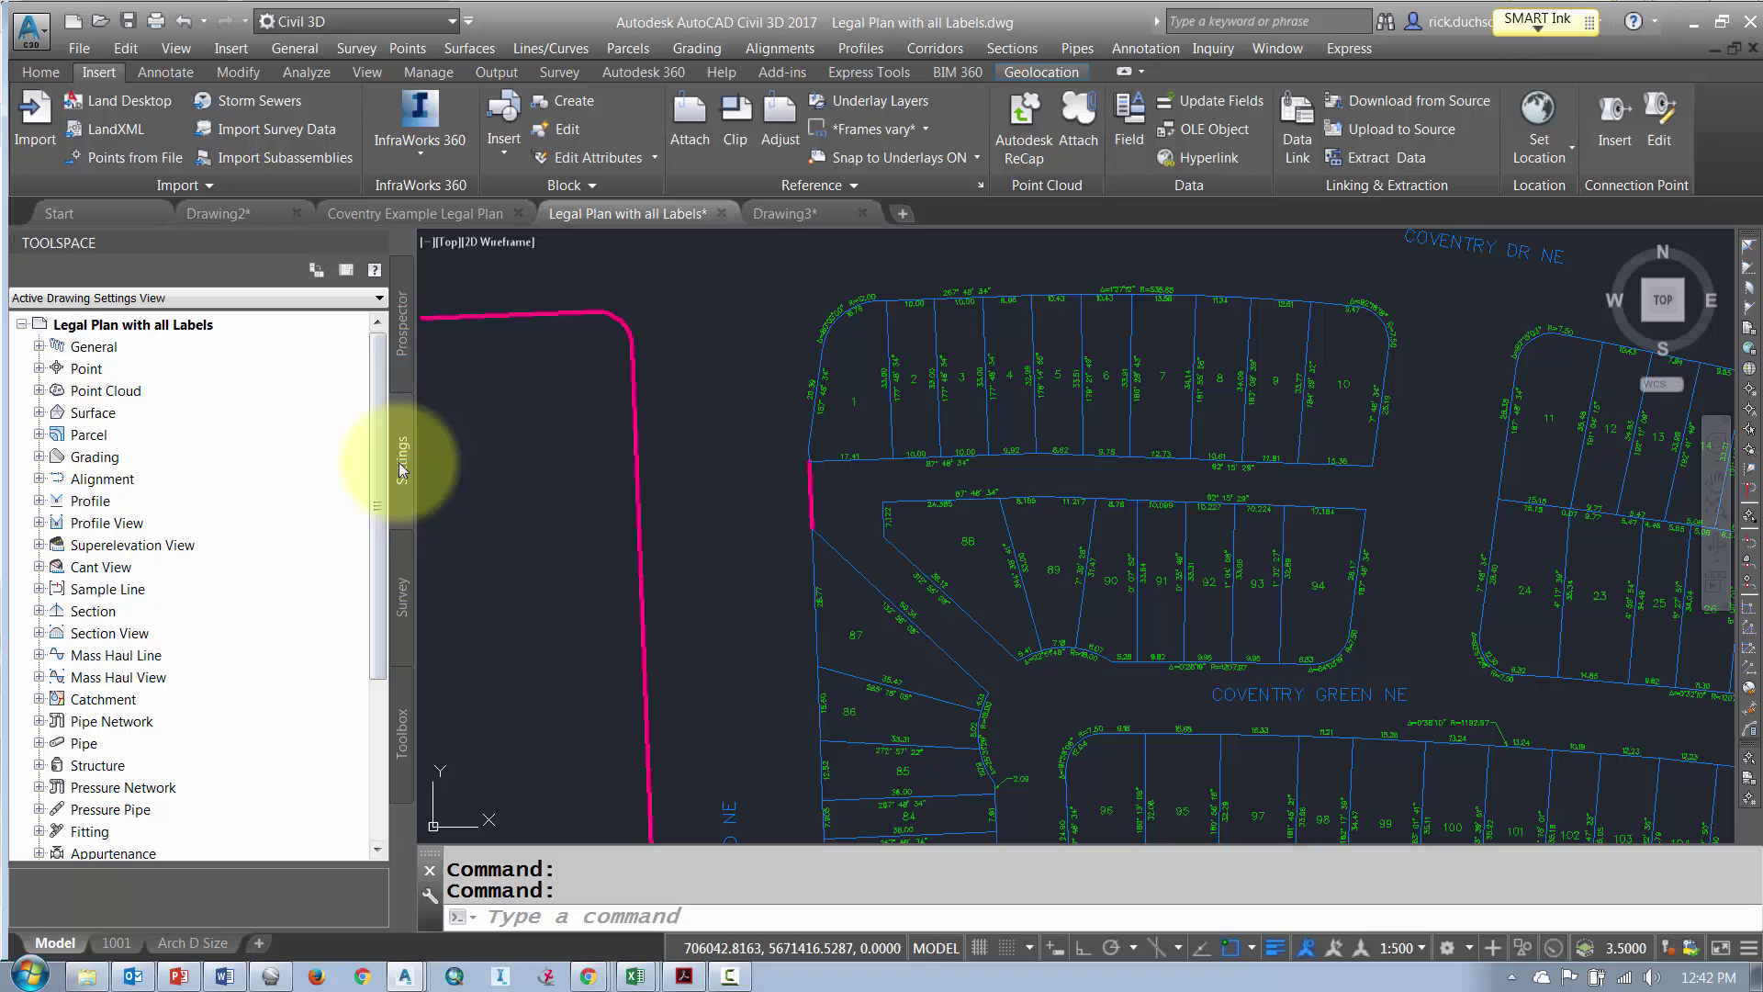
click(92, 436)
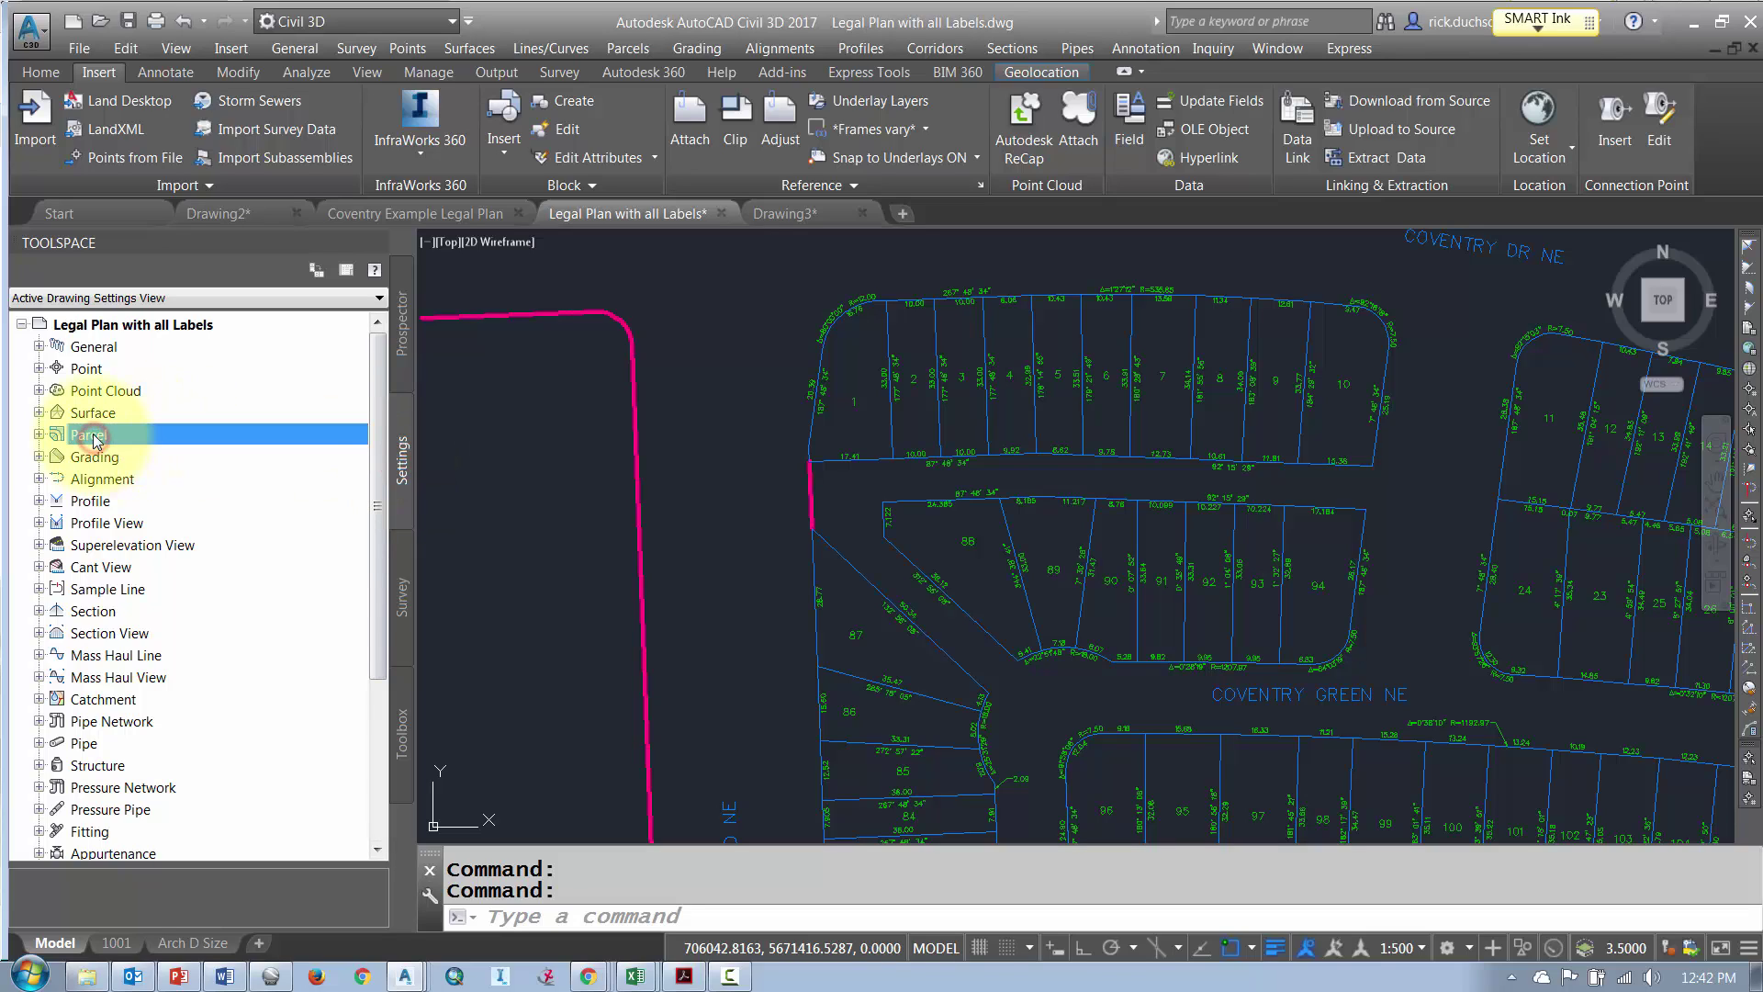
- Set Parcel label style defaults' Label Visibility to False with child override on
right_click(95, 440)
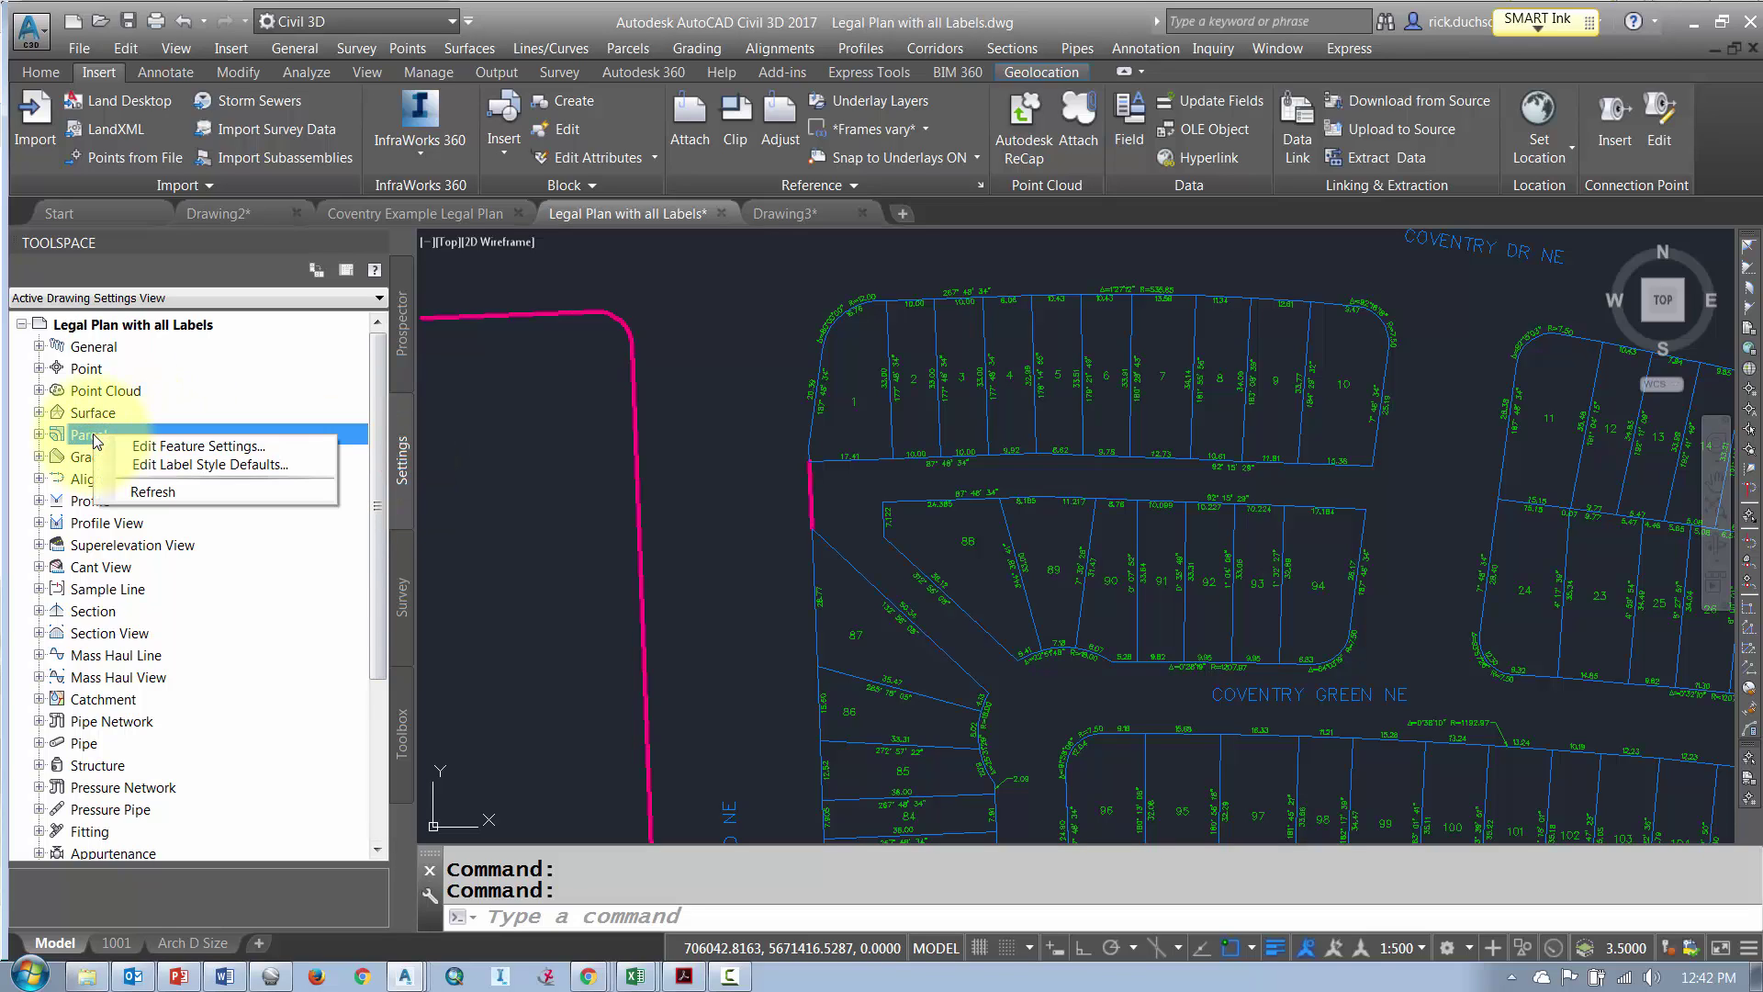
click(160, 466)
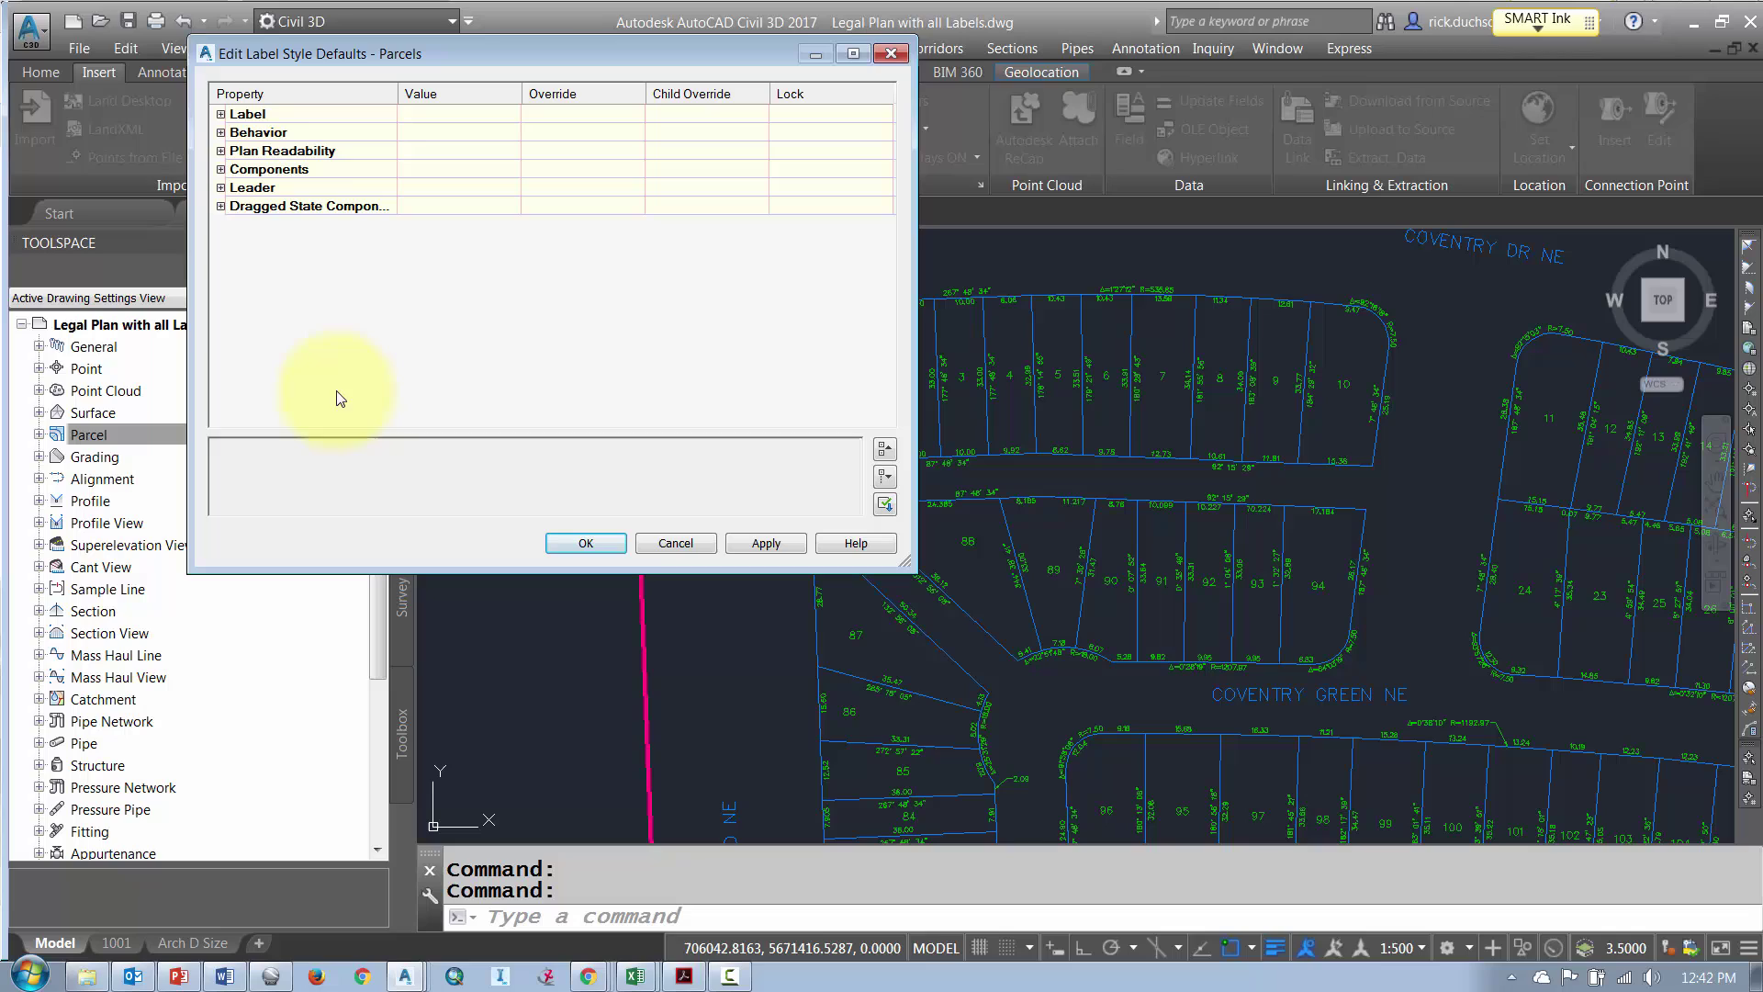
click(220, 115)
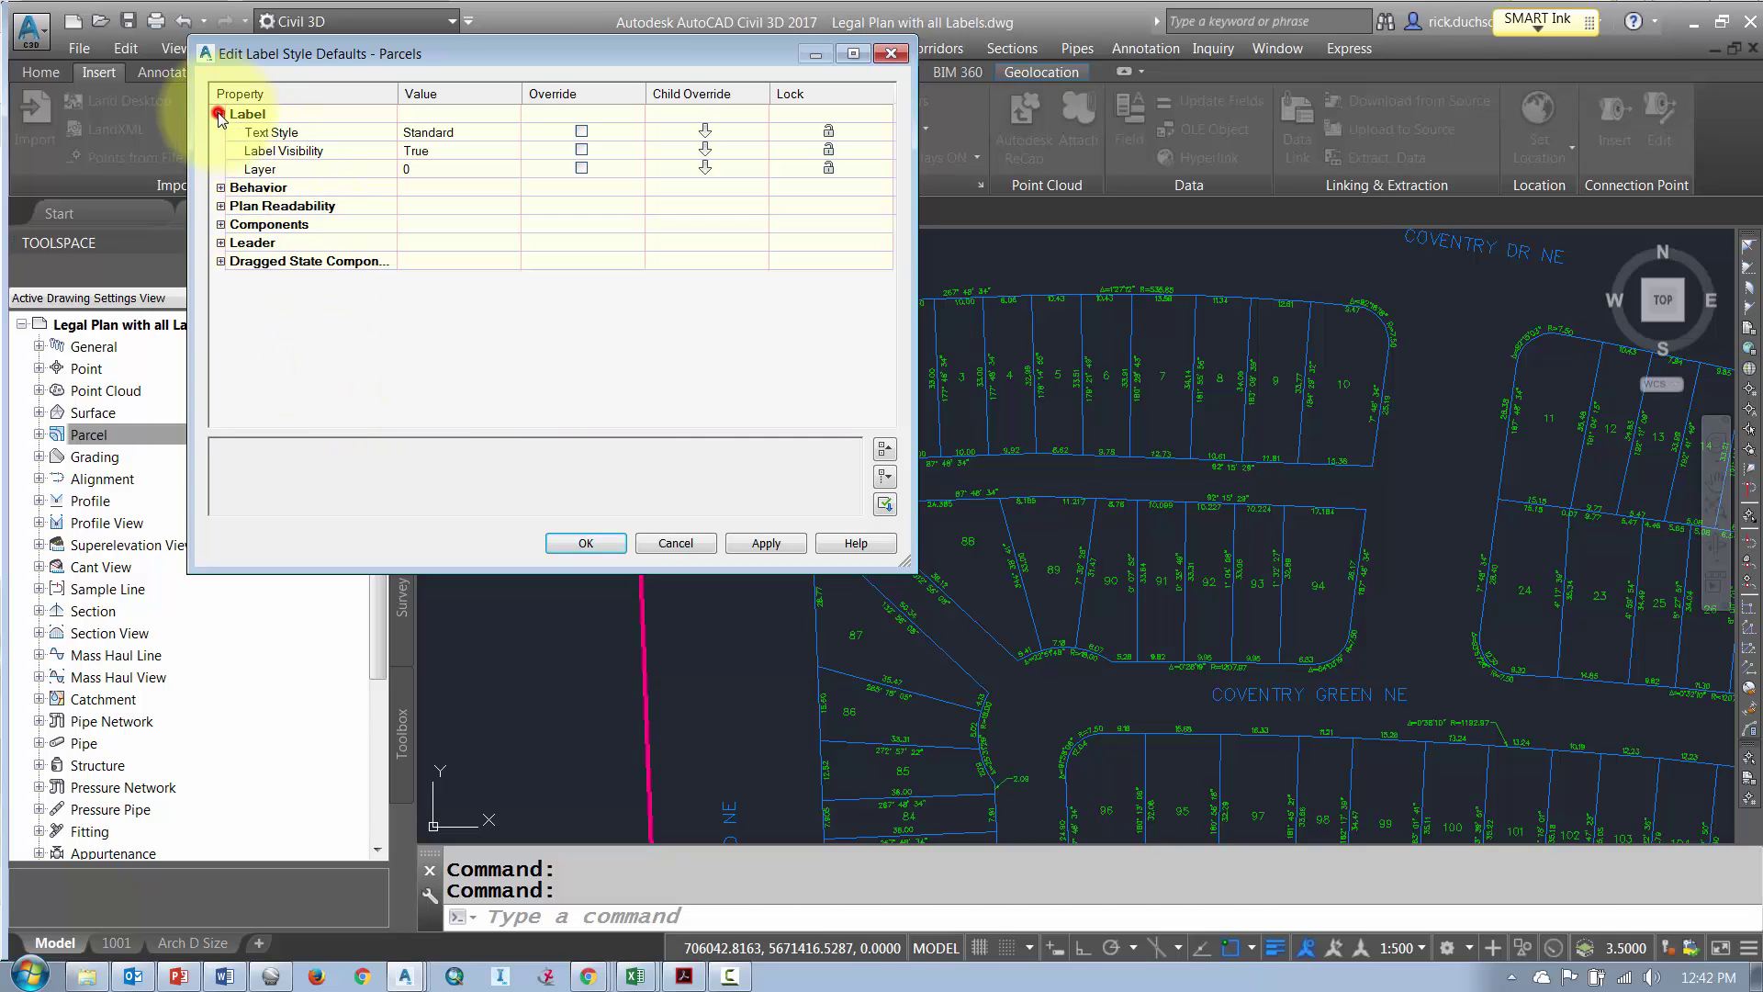
click(333, 151)
click(444, 151)
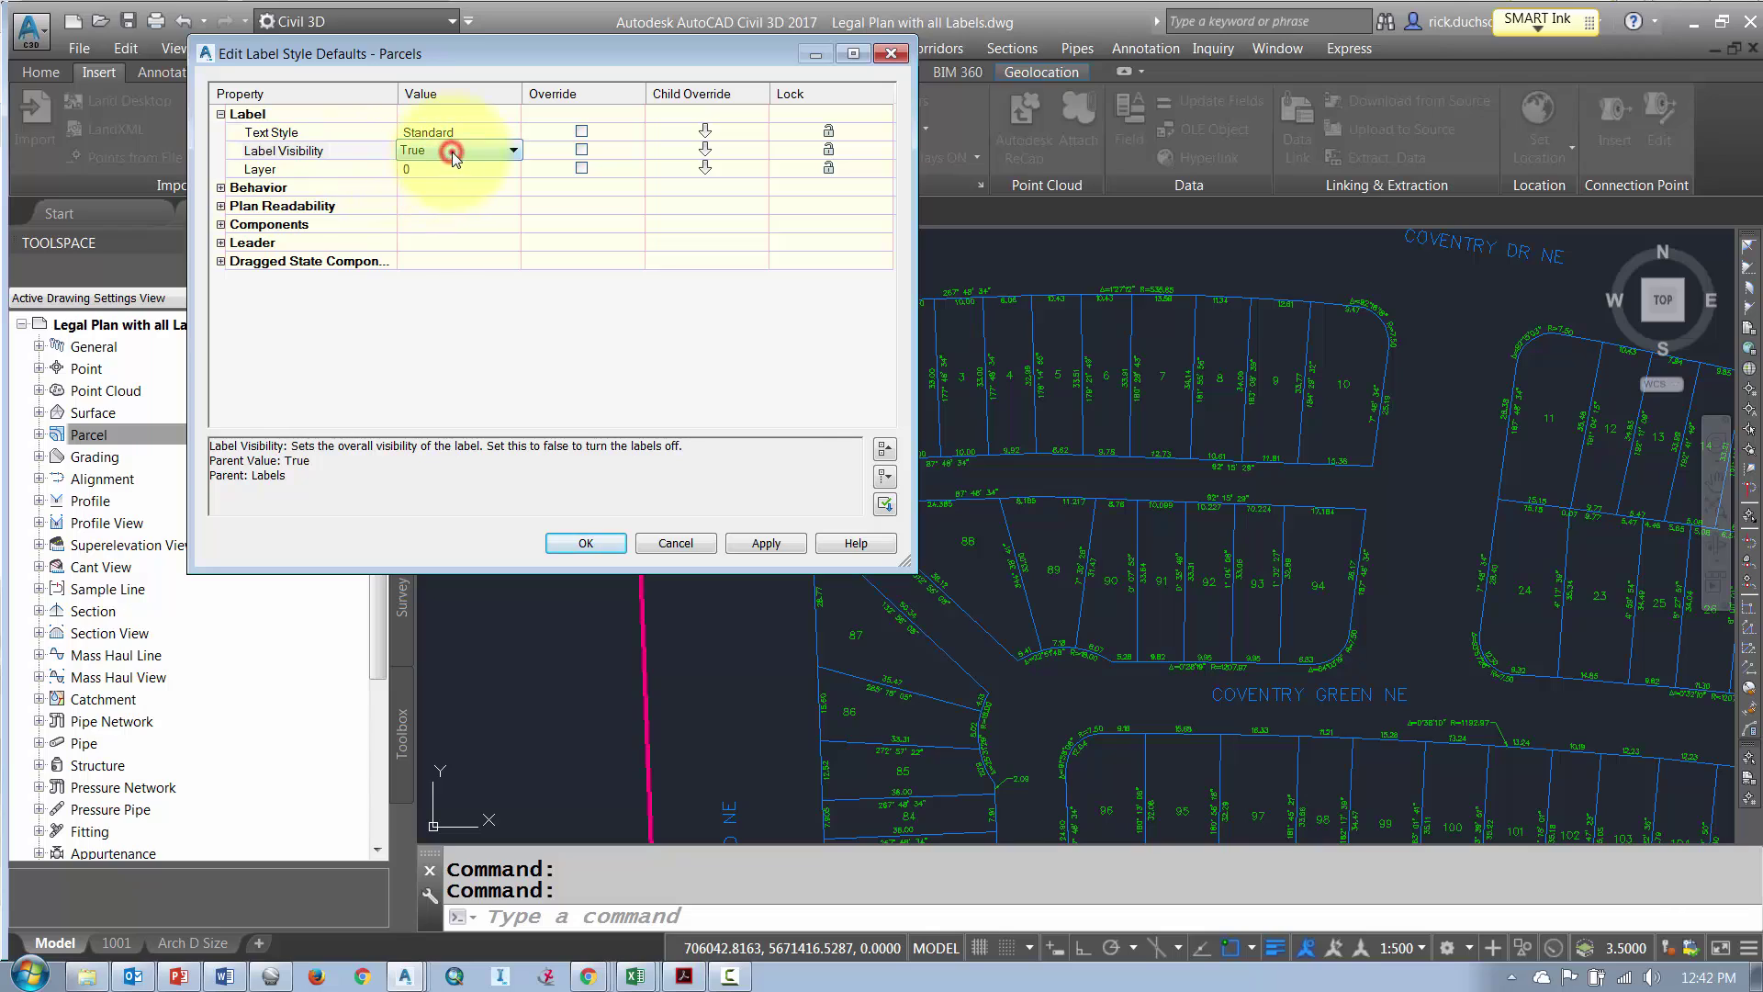
click(447, 151)
click(449, 169)
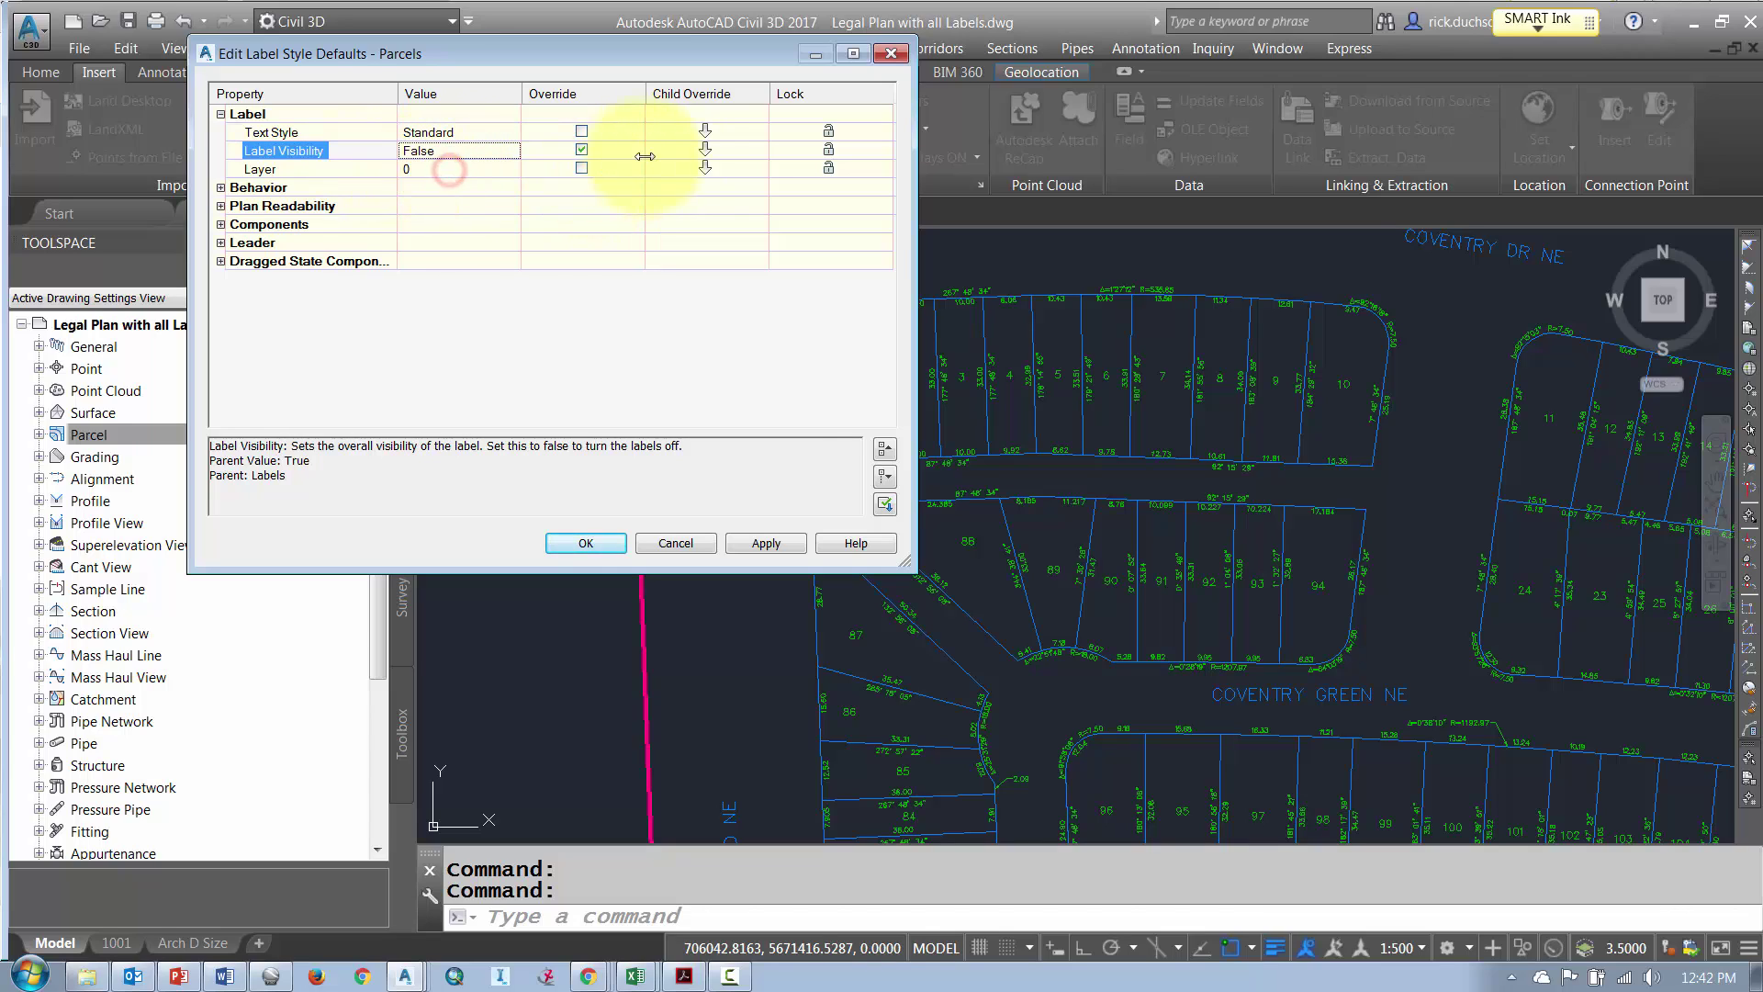
click(705, 150)
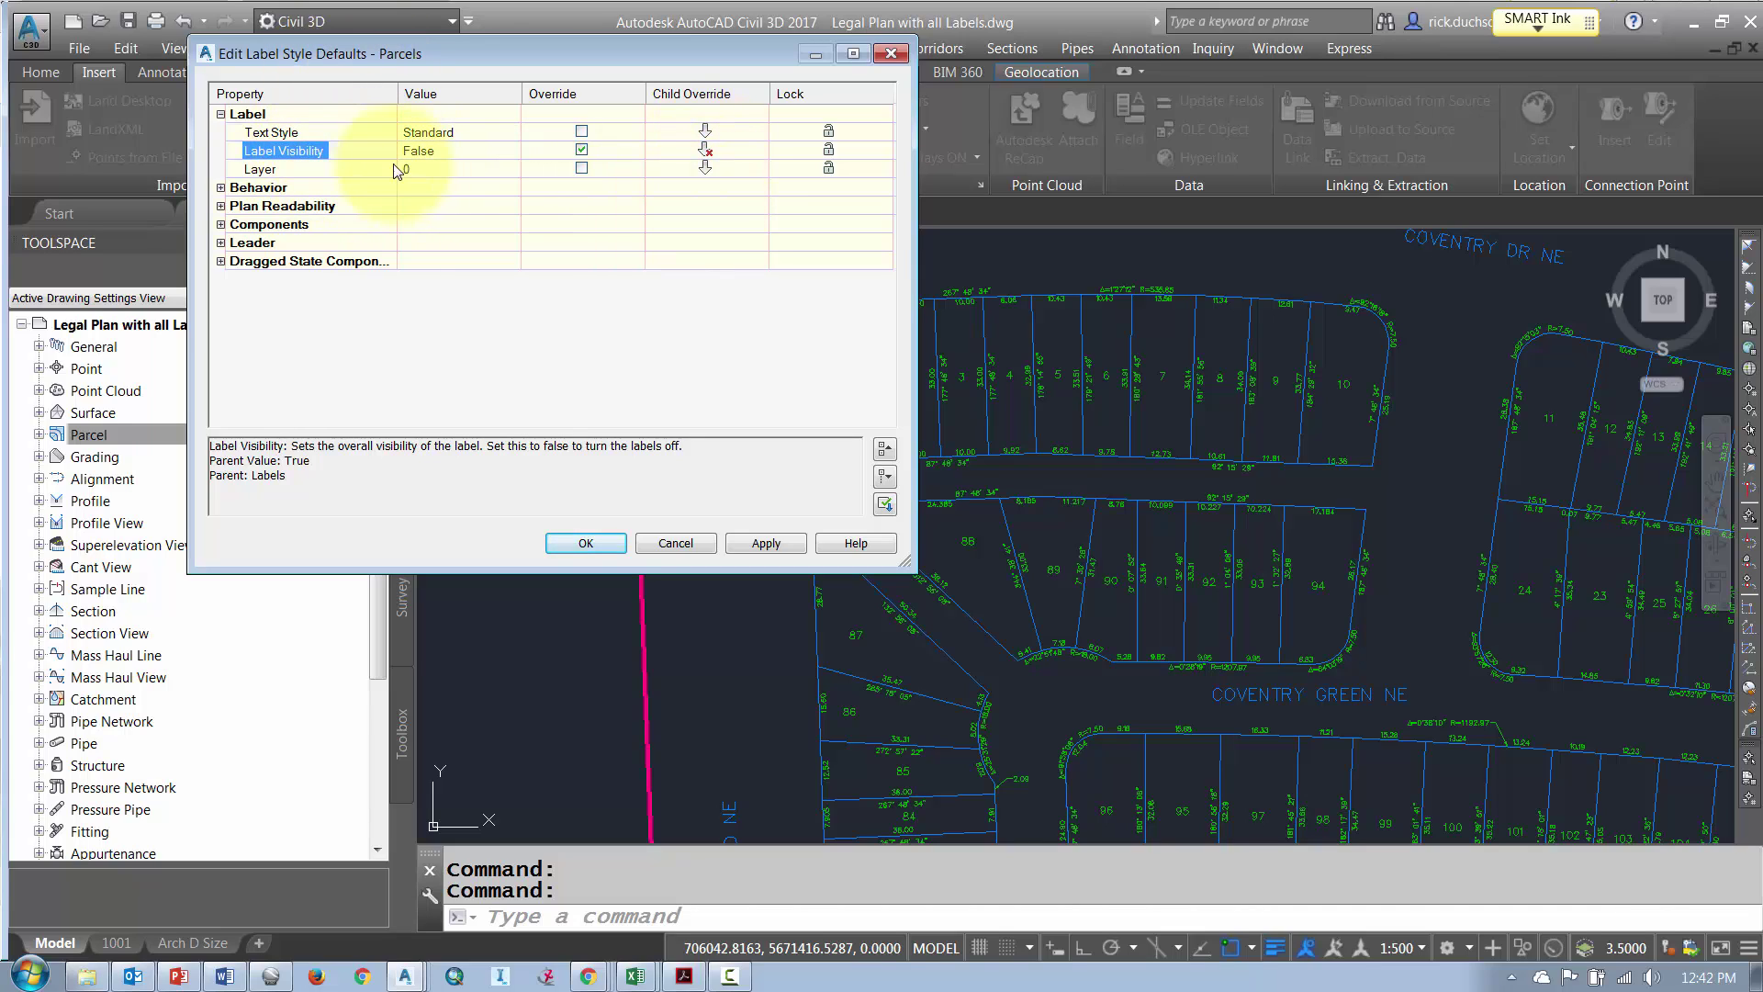
- Apply the parcel defaults, then expand Parcel settings to browse its style folders
click(586, 542)
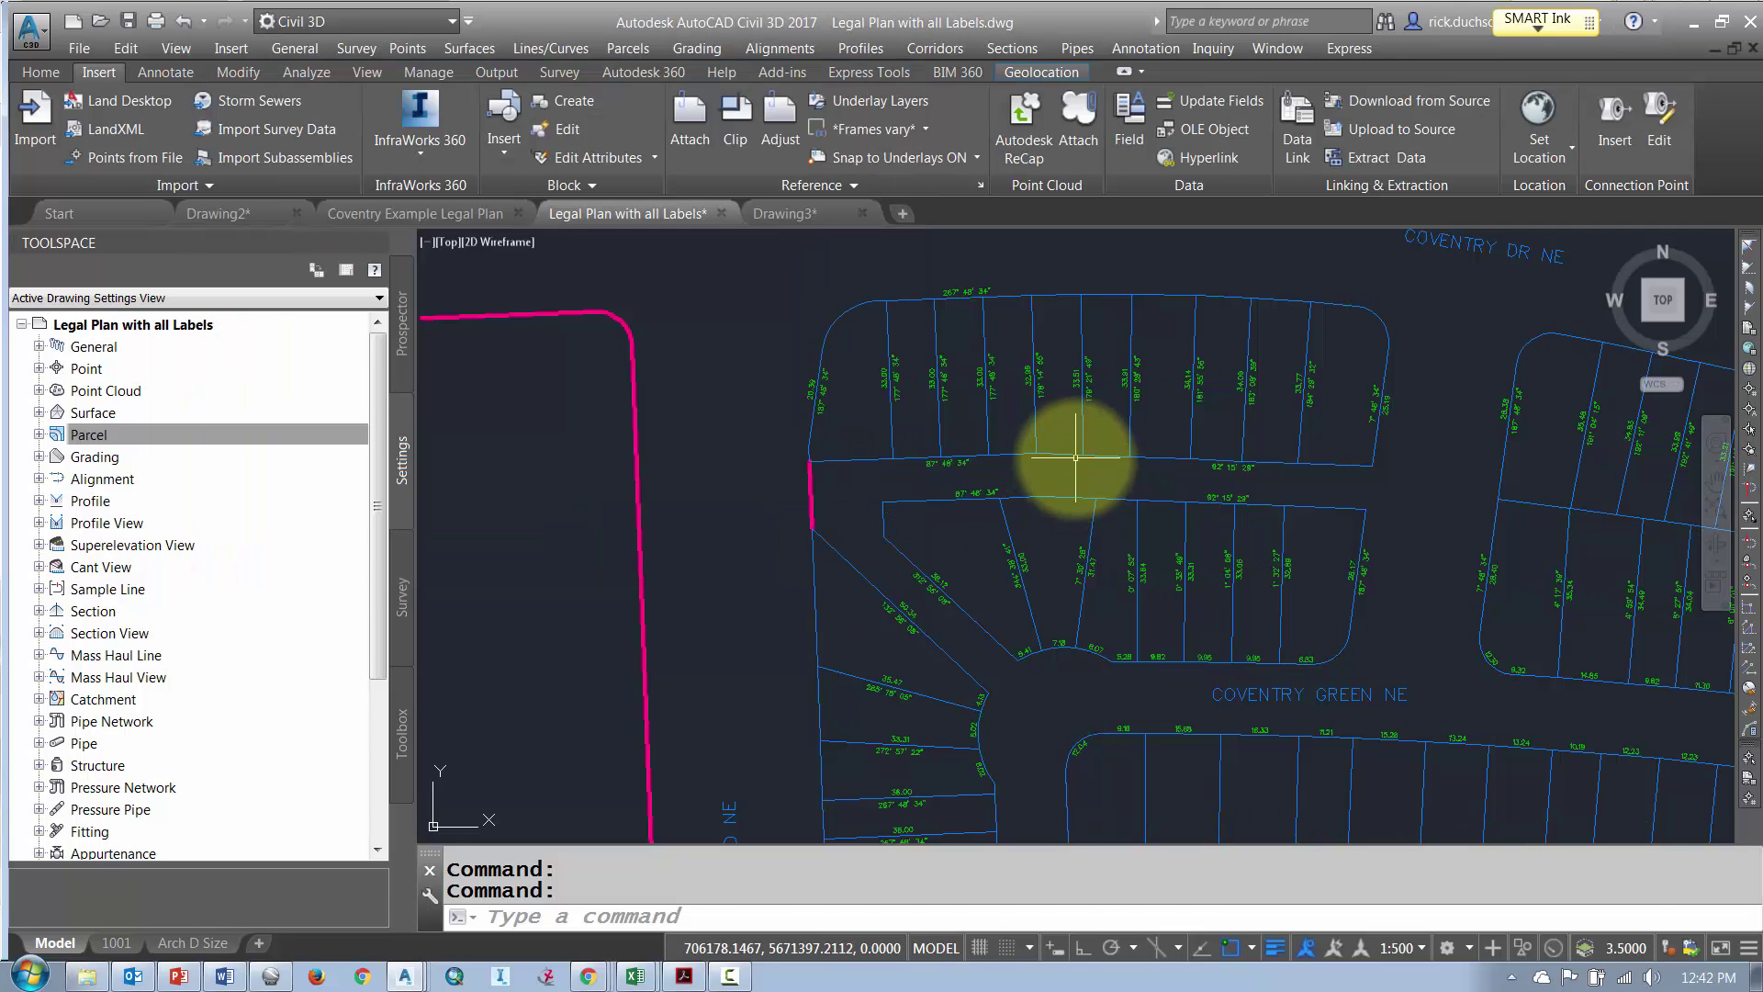
mouse_move(1082, 480)
middle_down()
mouse_move(1121, 433)
mouse_move(1106, 435)
middle_up()
scroll(1106, 435, down, 2)
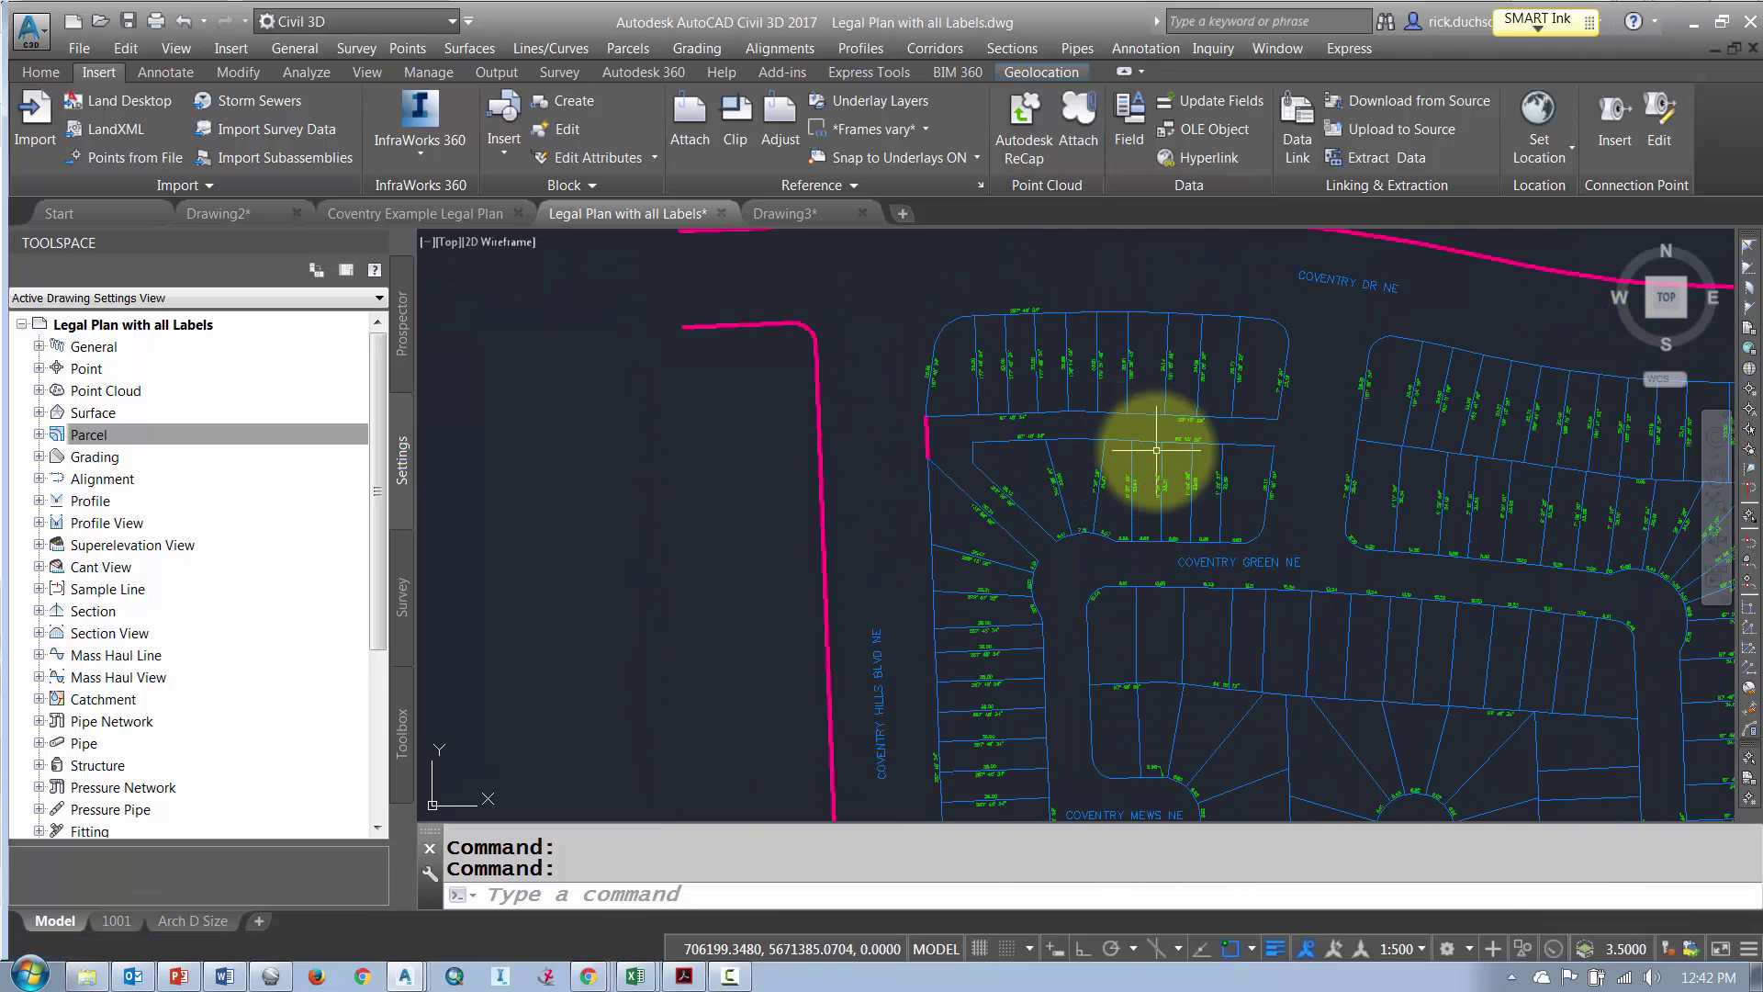
click(101, 436)
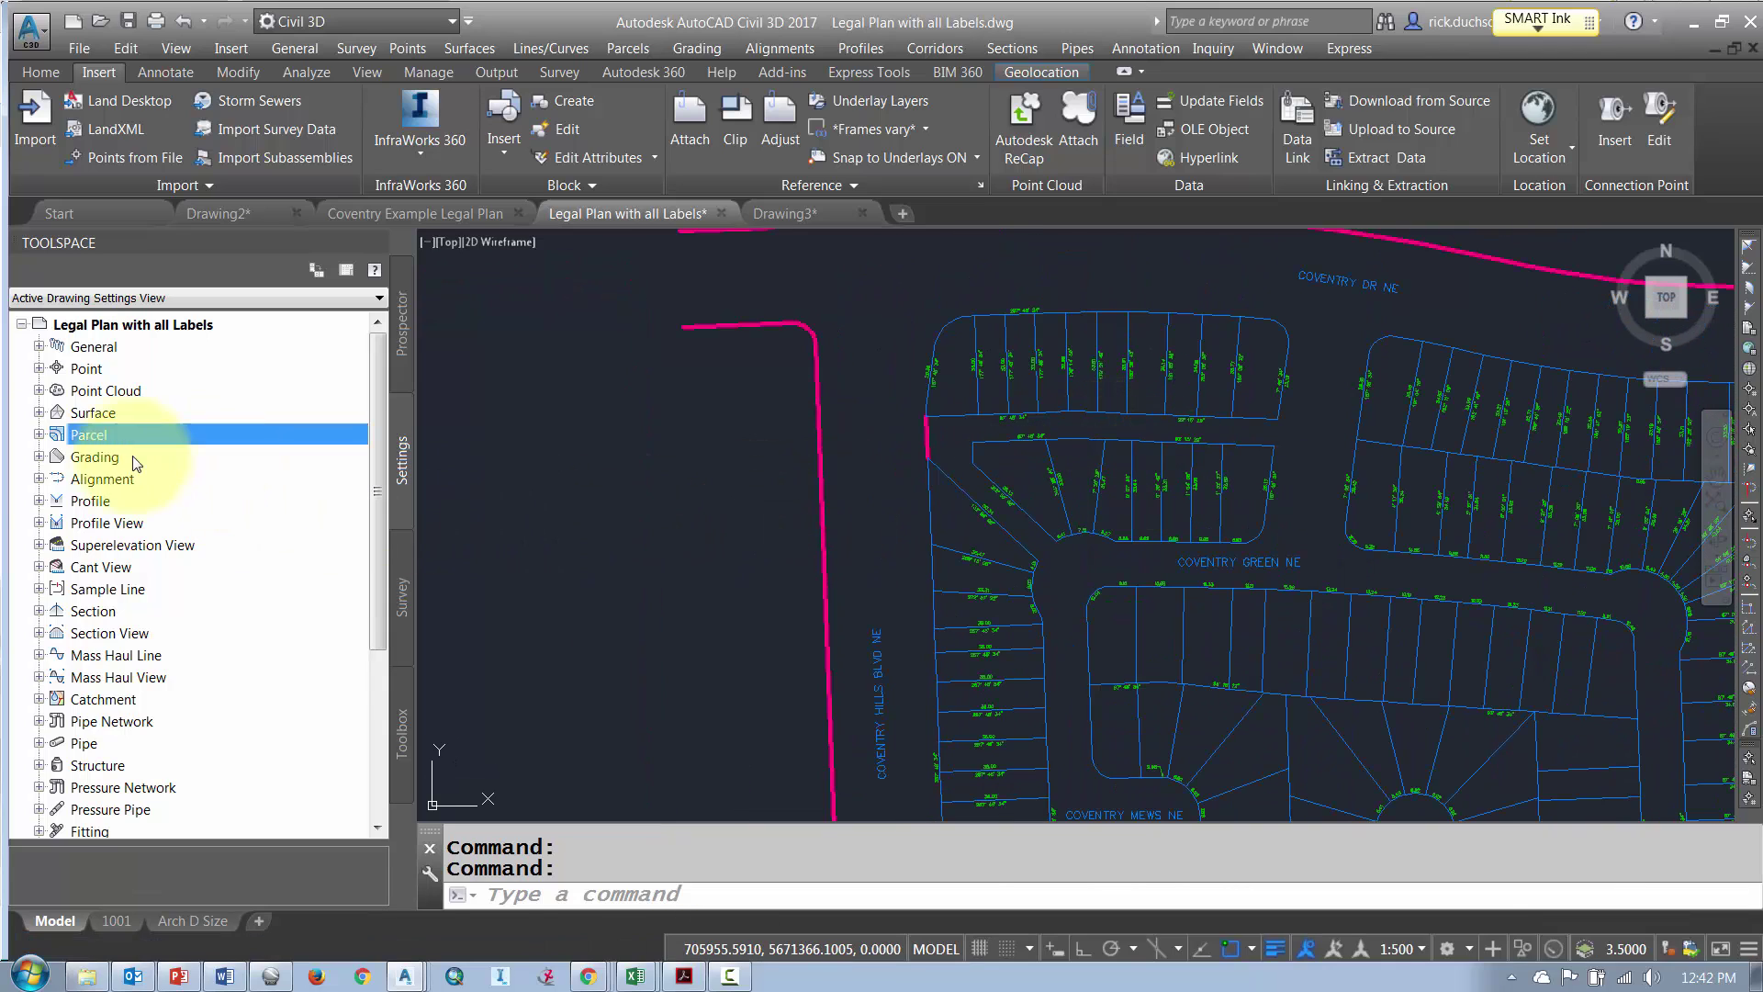
click(39, 435)
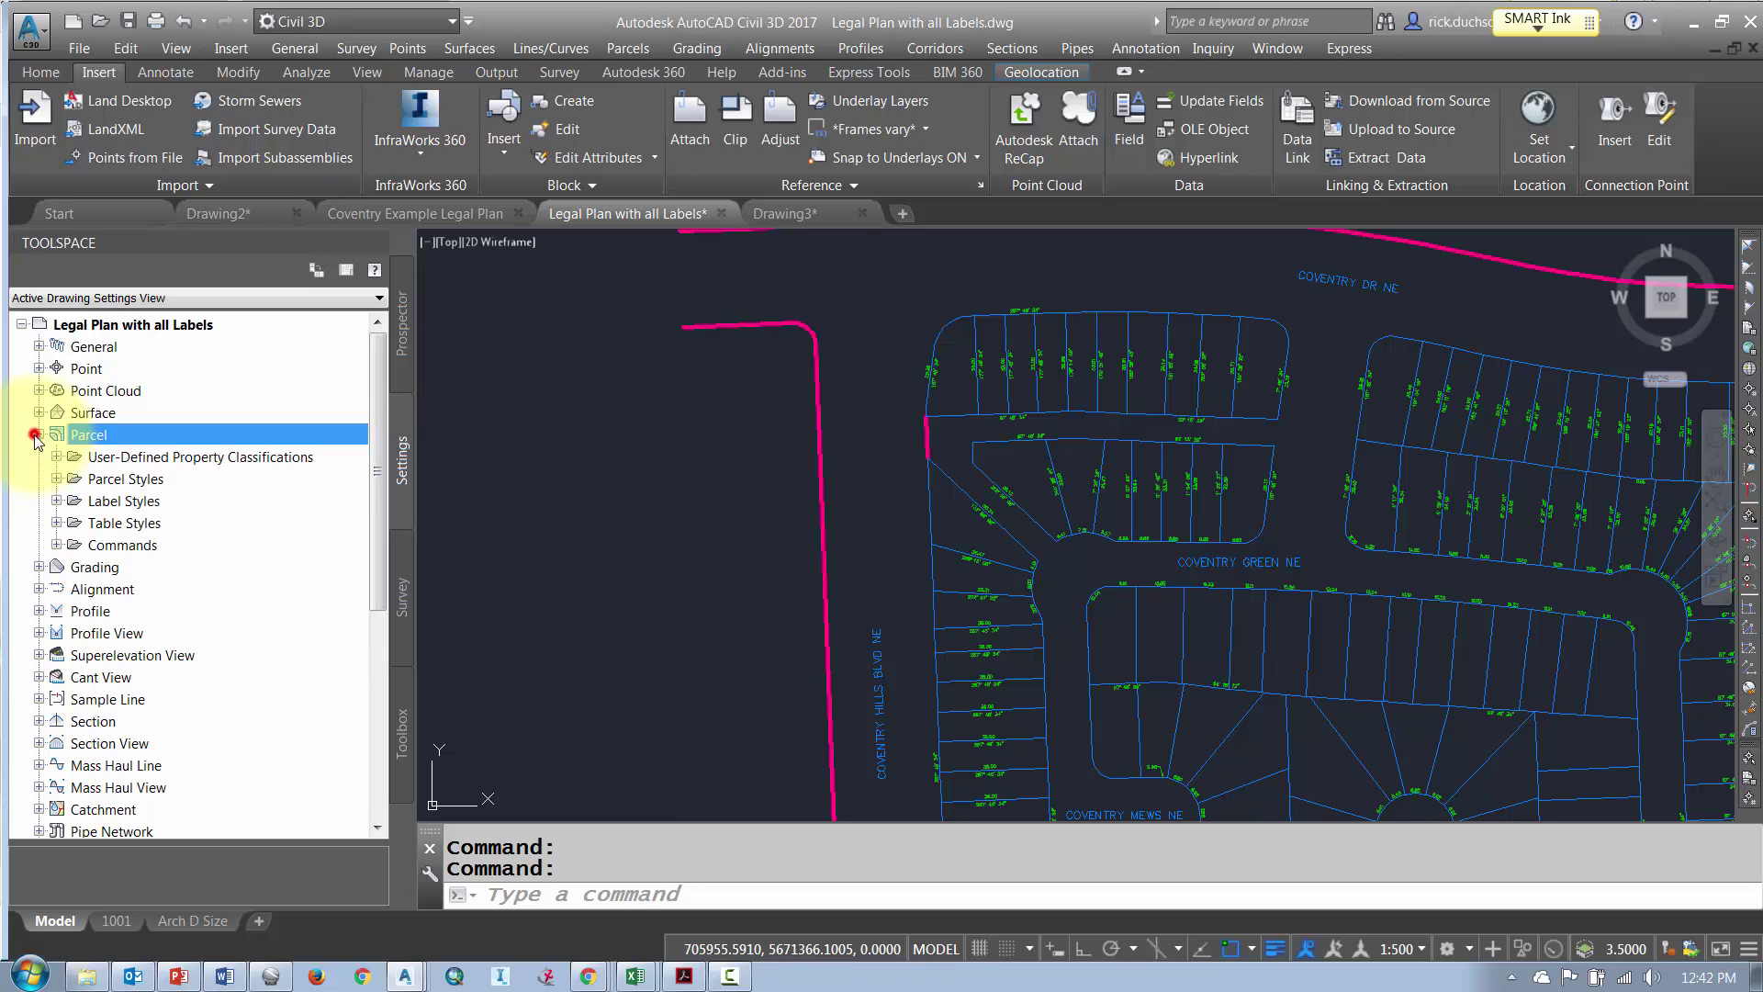
click(56, 479)
click(56, 478)
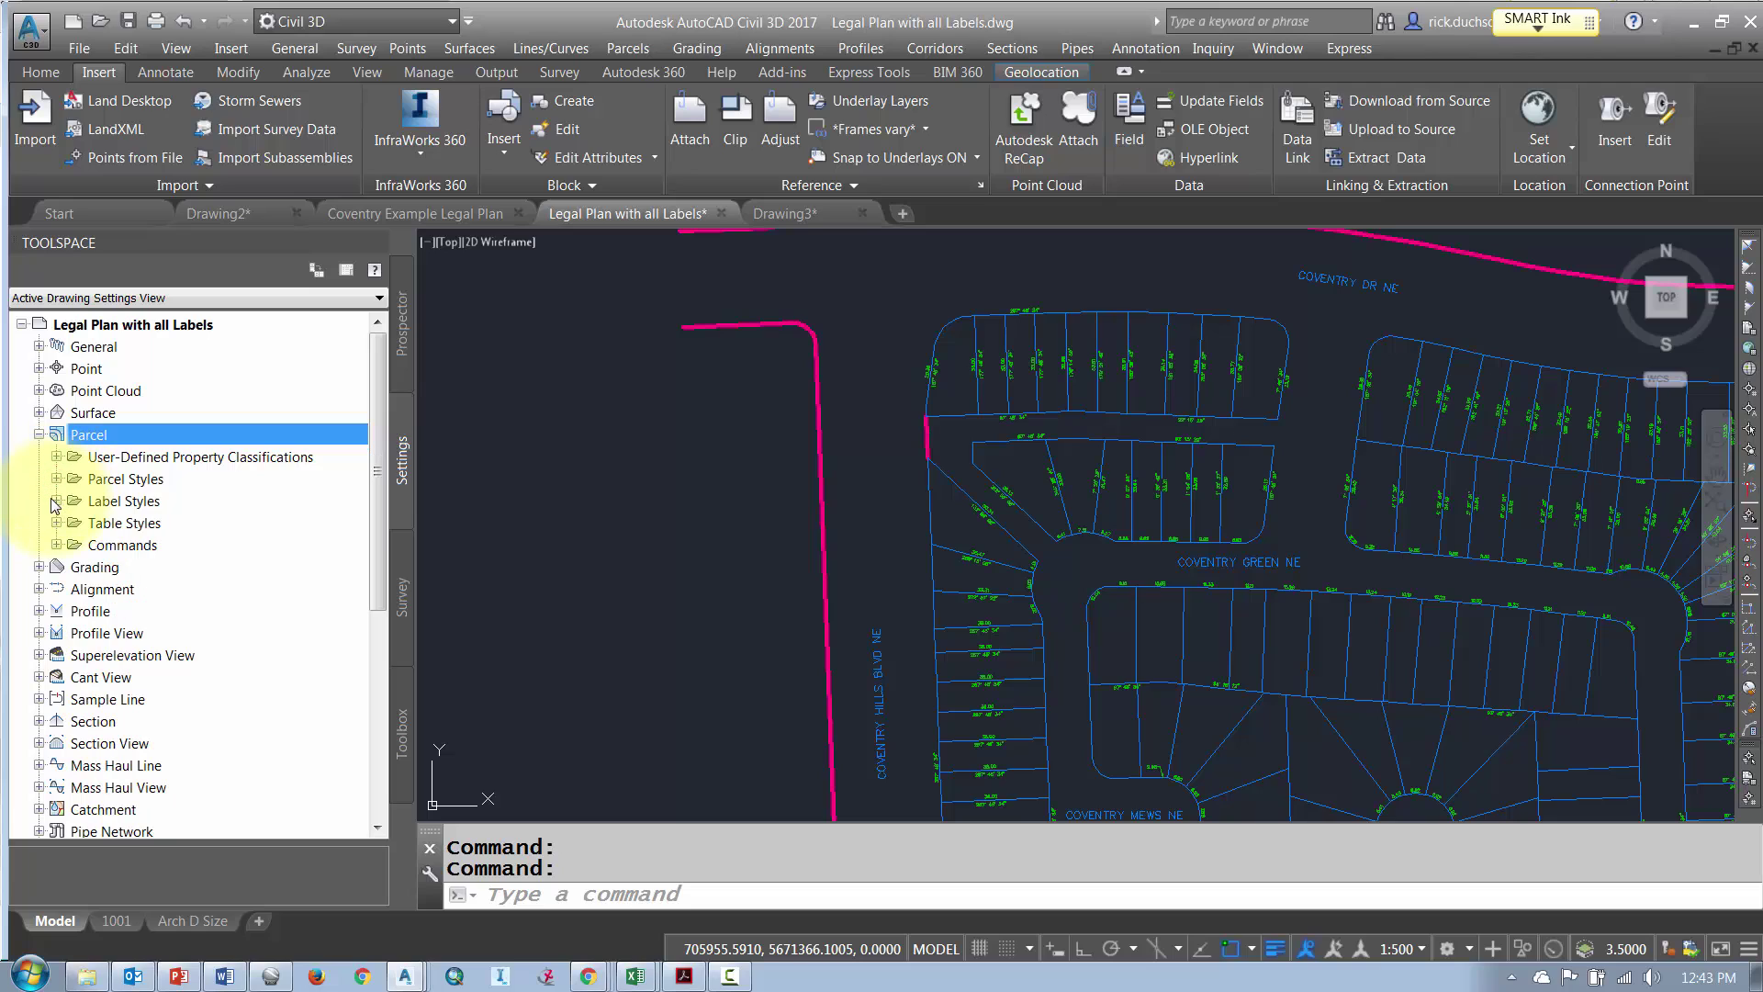
click(56, 500)
click(56, 501)
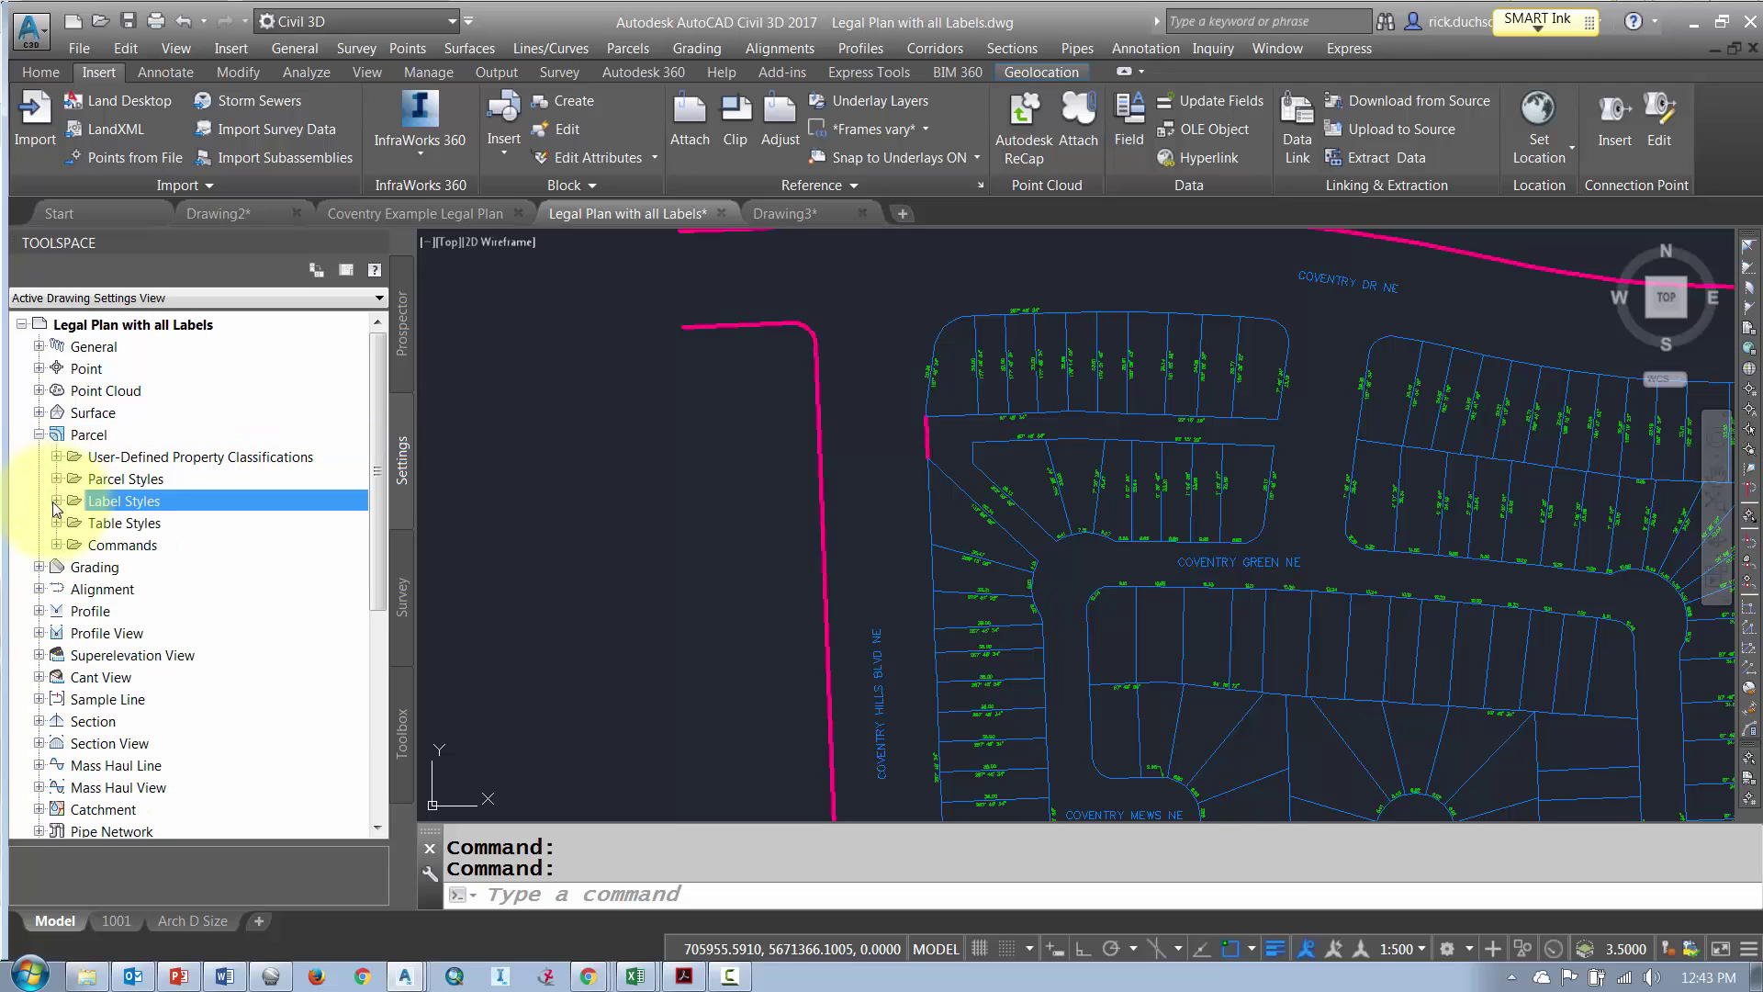
- Reopen the Parcel label style defaults to confirm Label Visibility is False
right_click(80, 439)
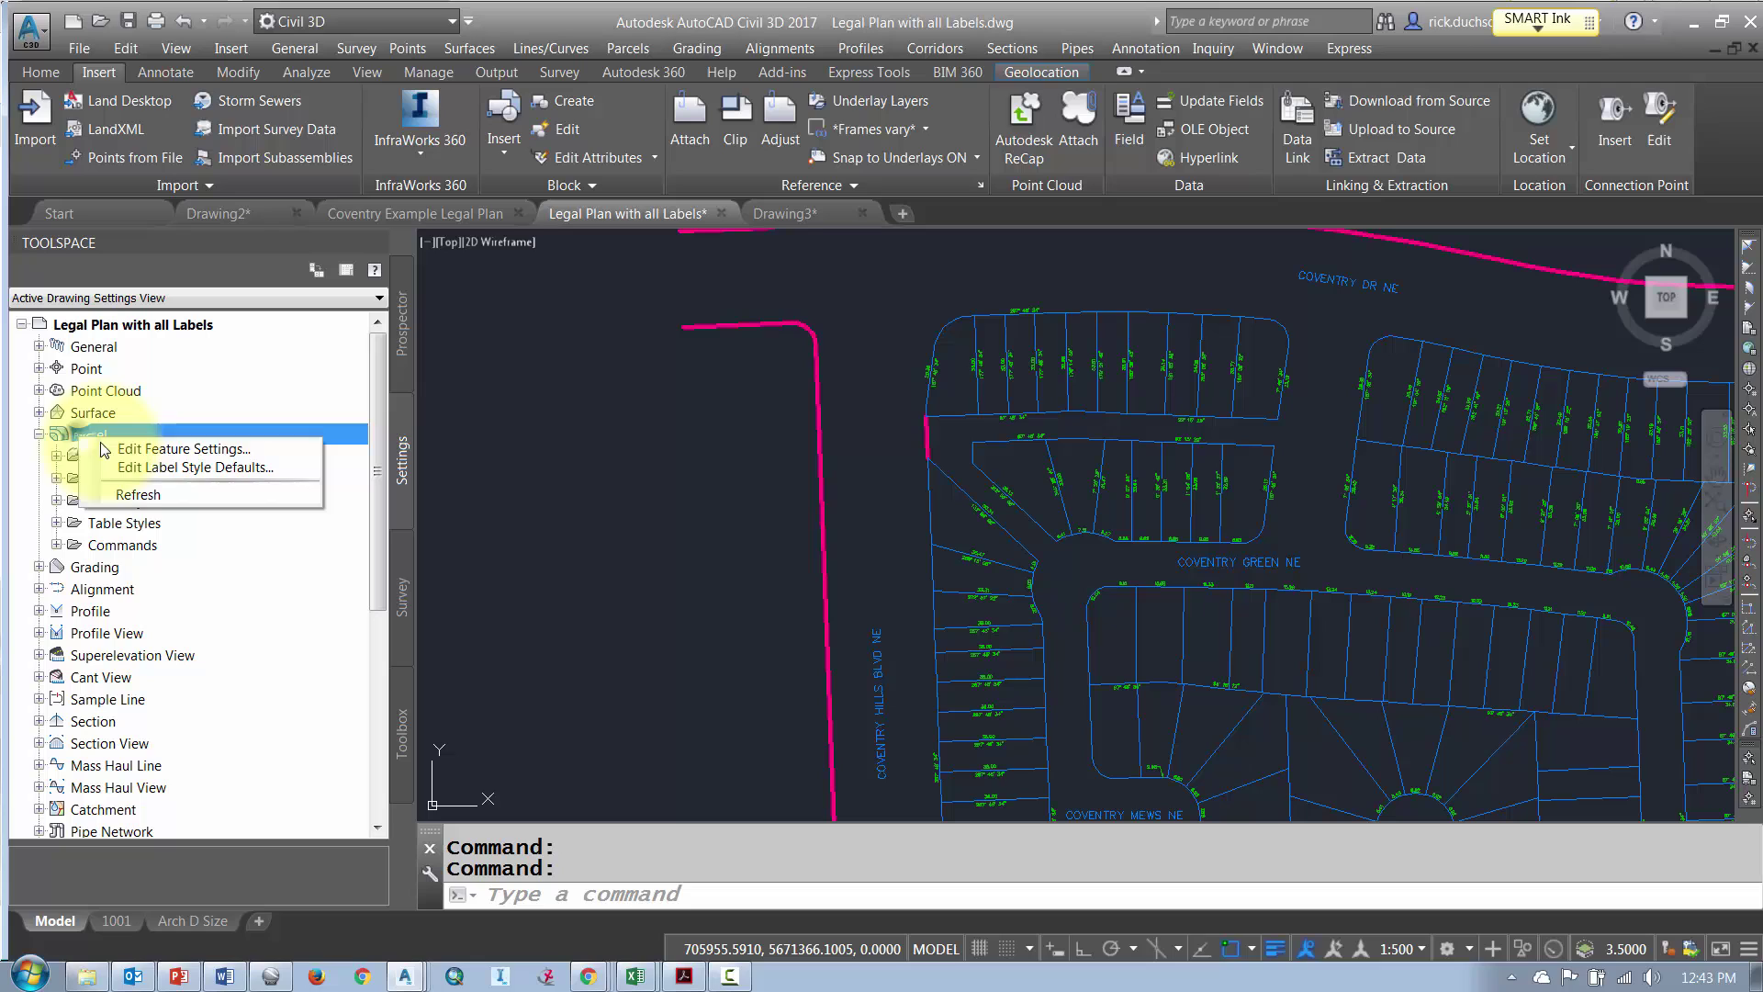
click(140, 472)
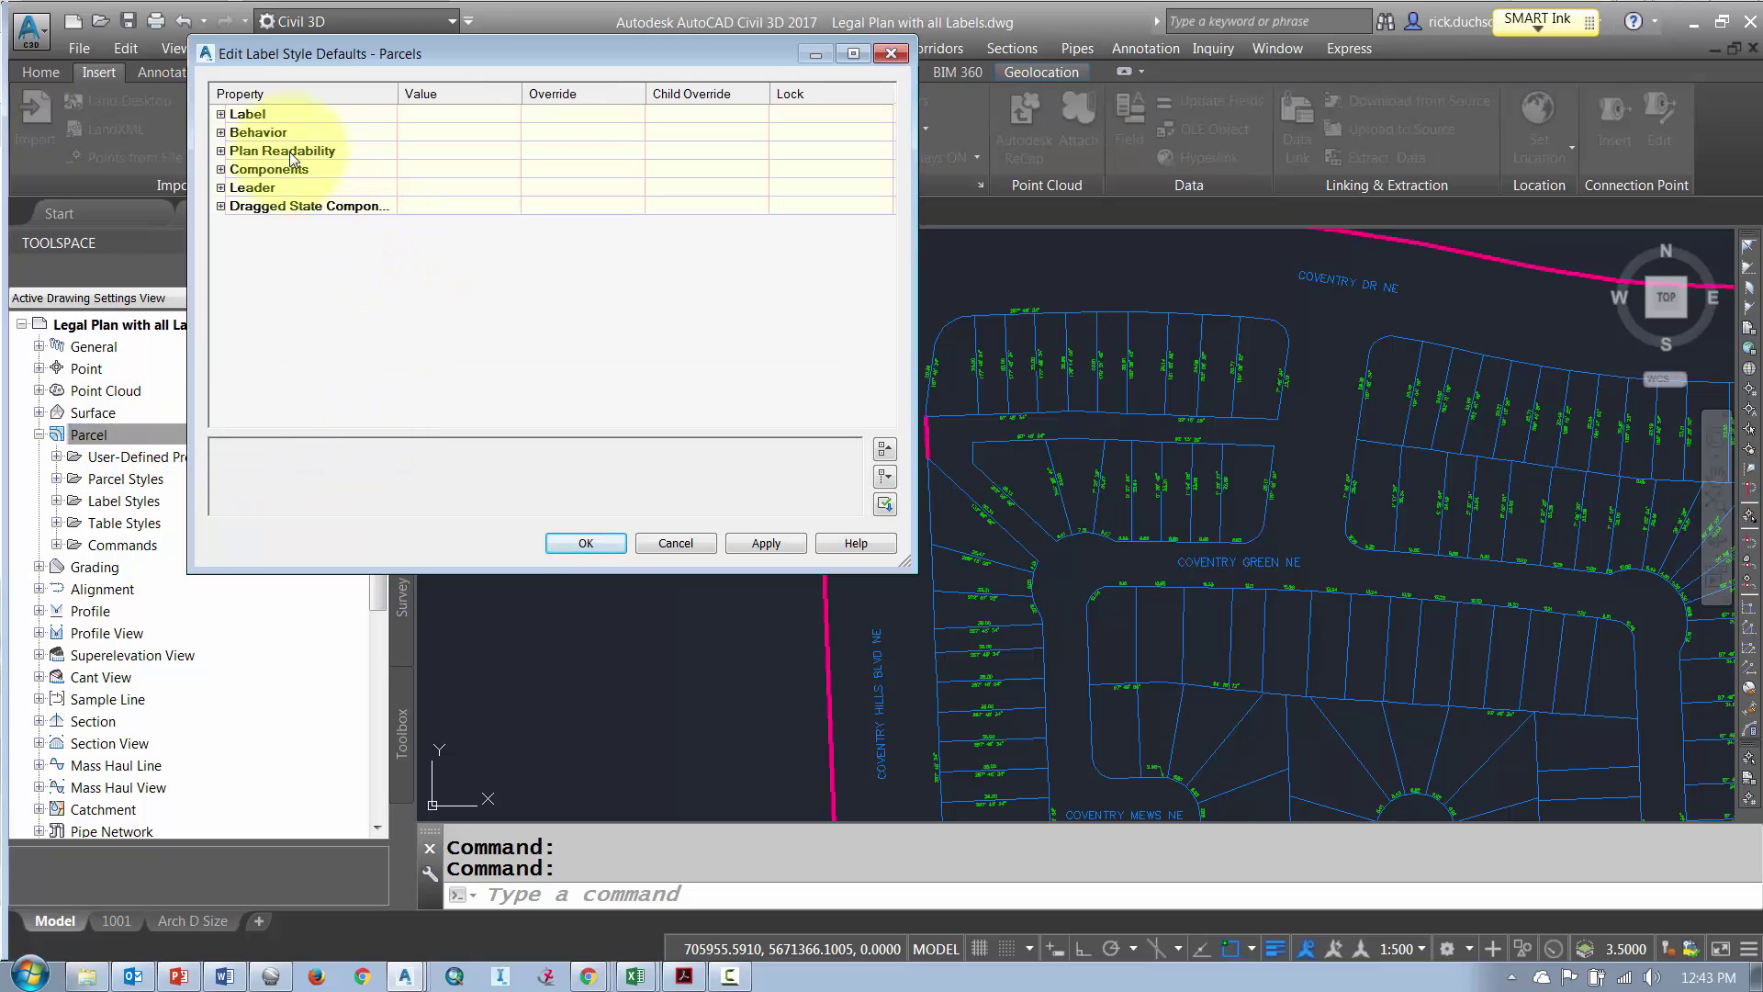
click(220, 114)
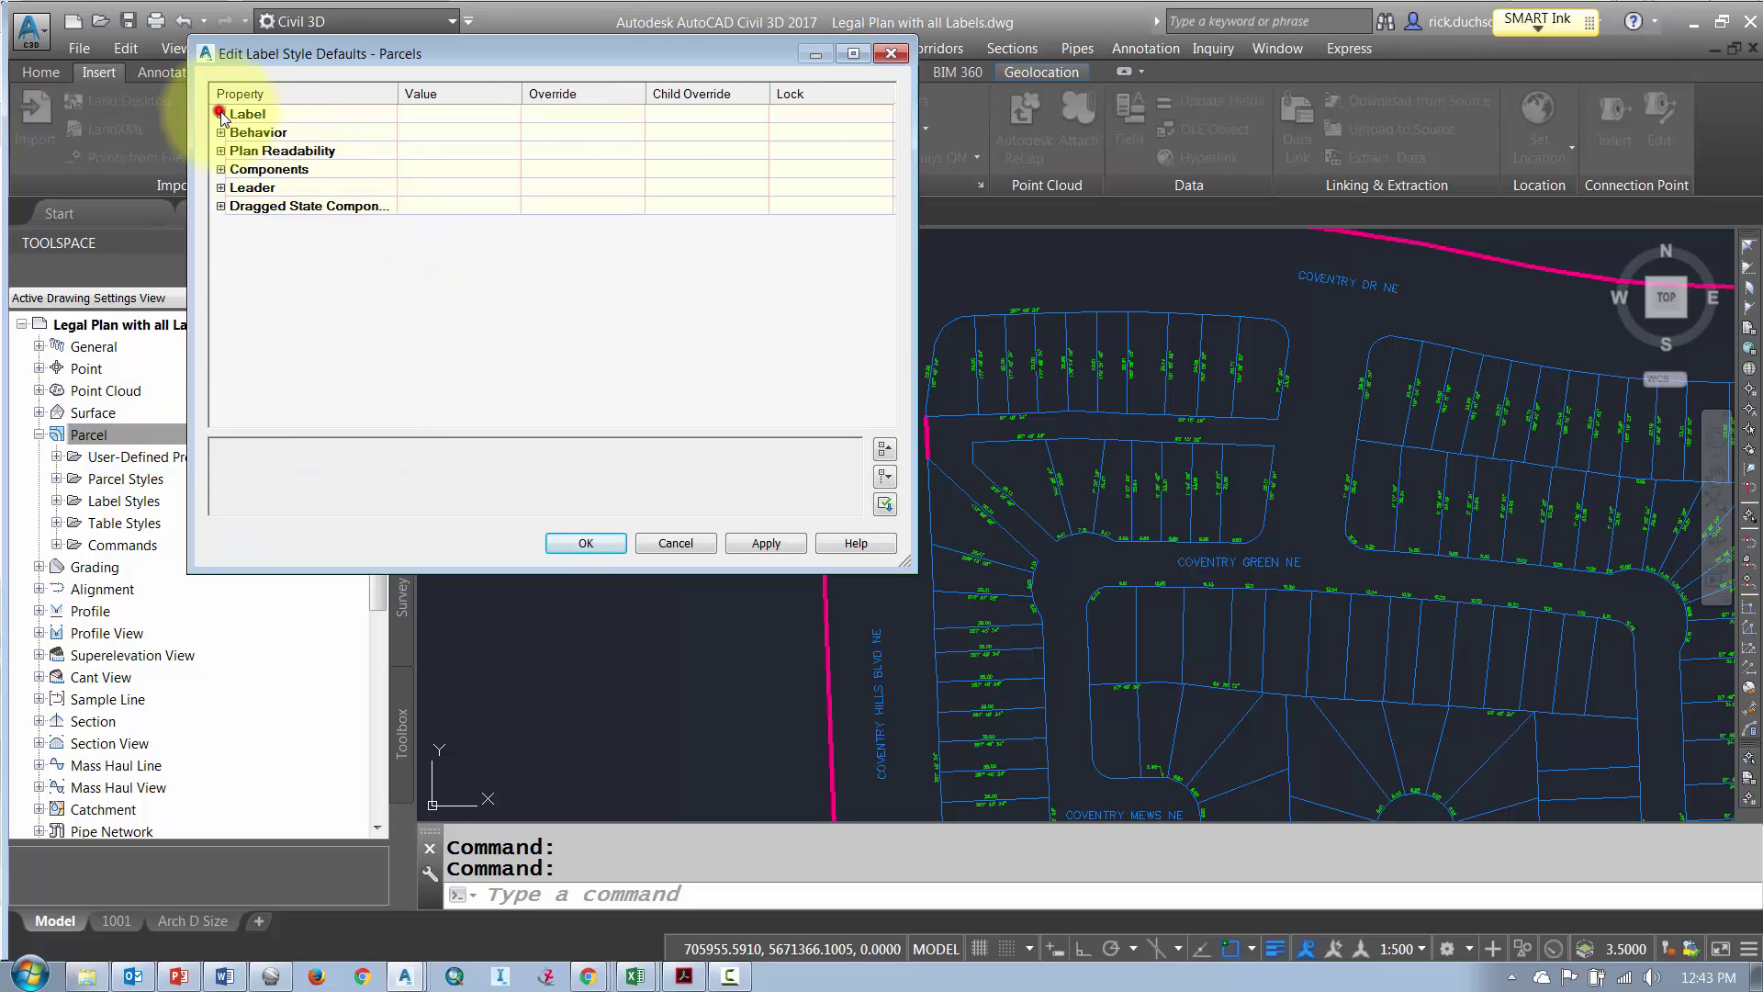
- Close the defaults and expand General > Label Styles to list Note, Line, Curve, Marker, Link, Shape
click(674, 544)
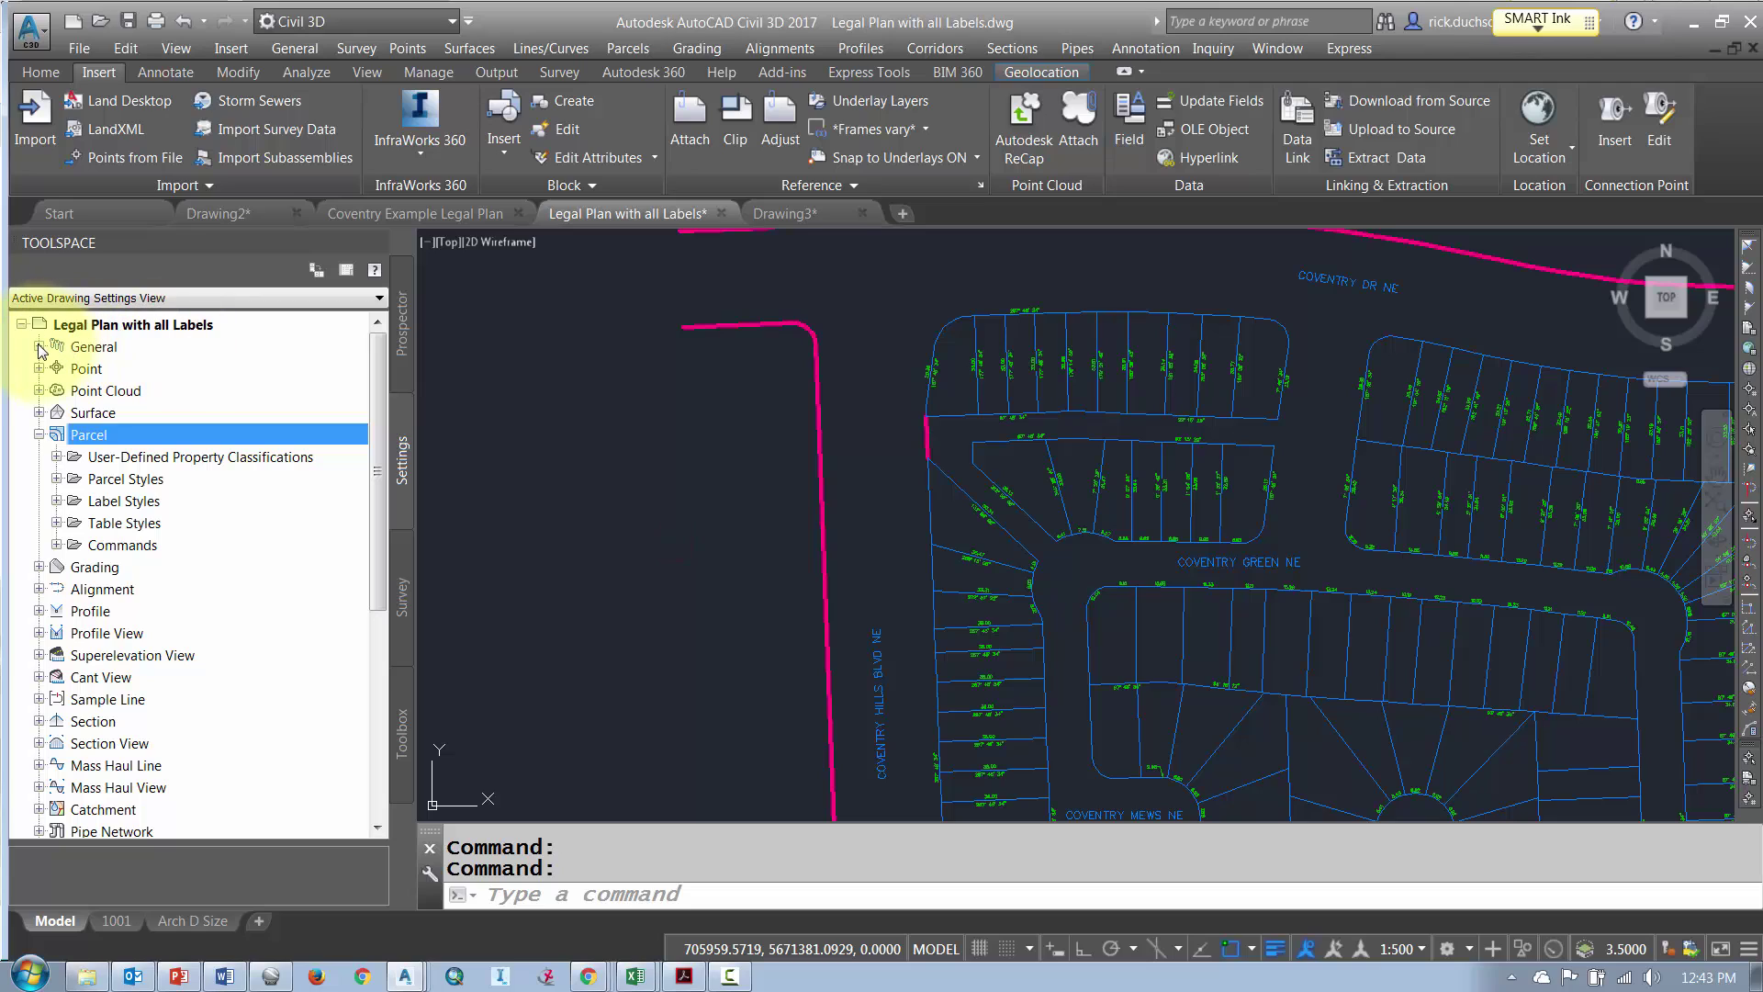
click(40, 347)
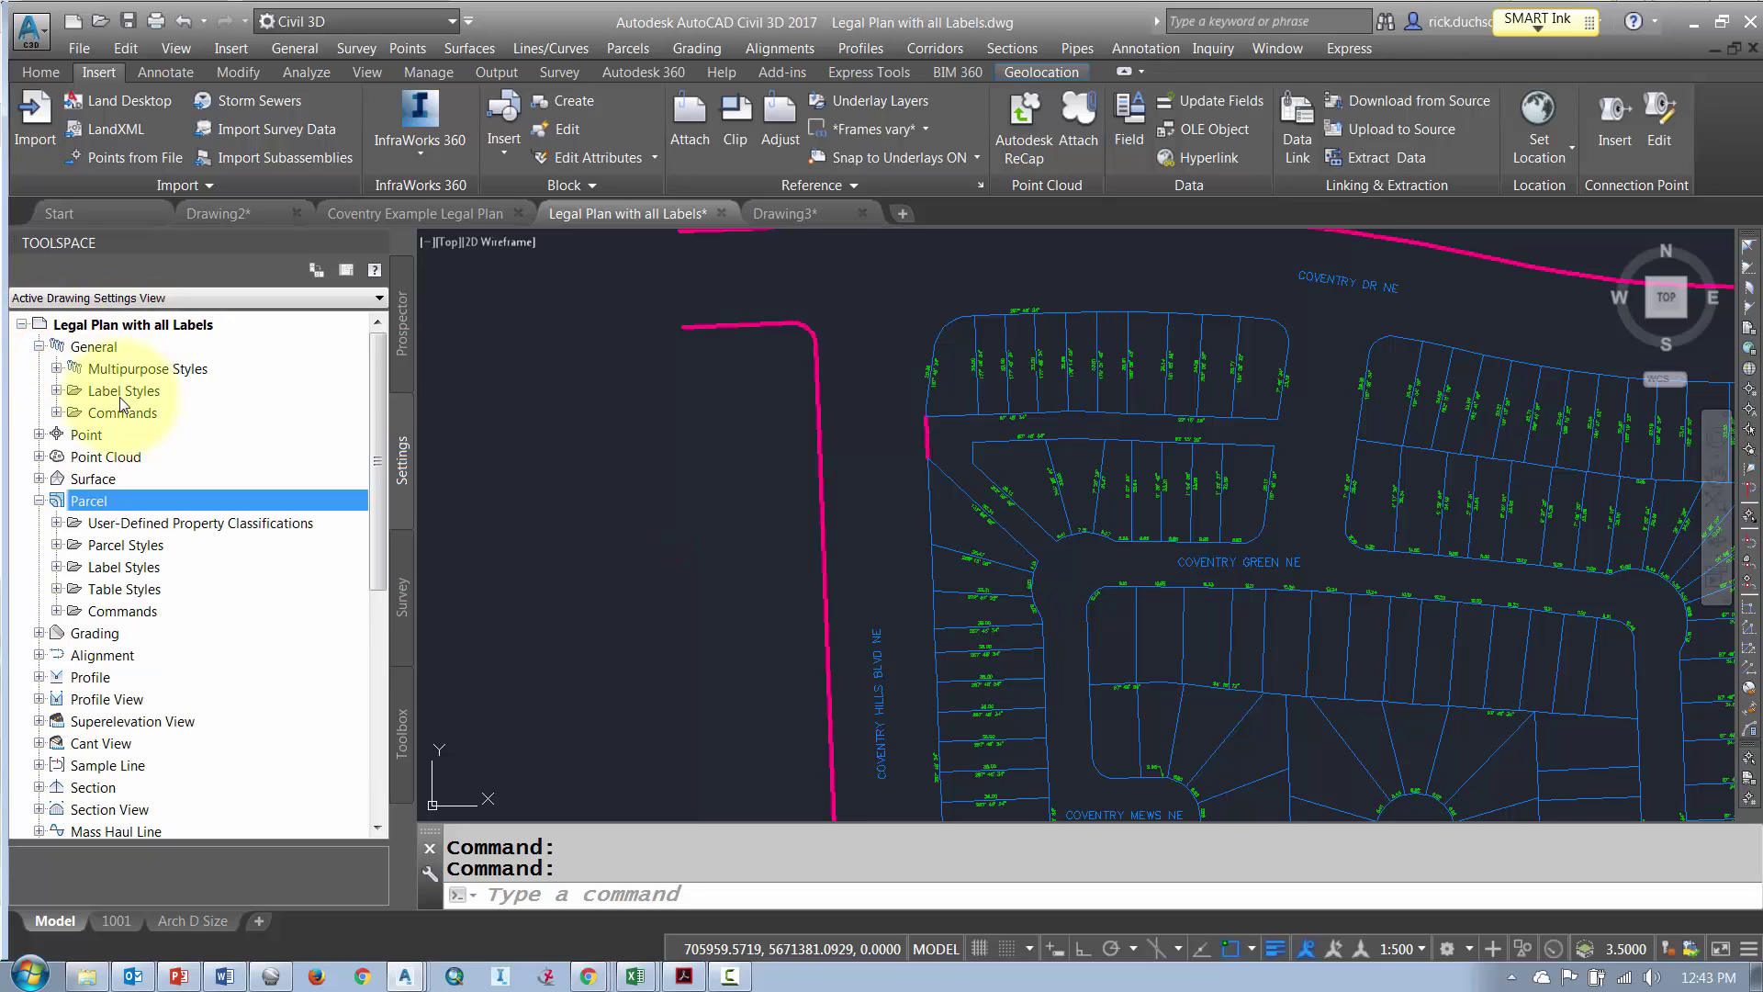
click(92, 346)
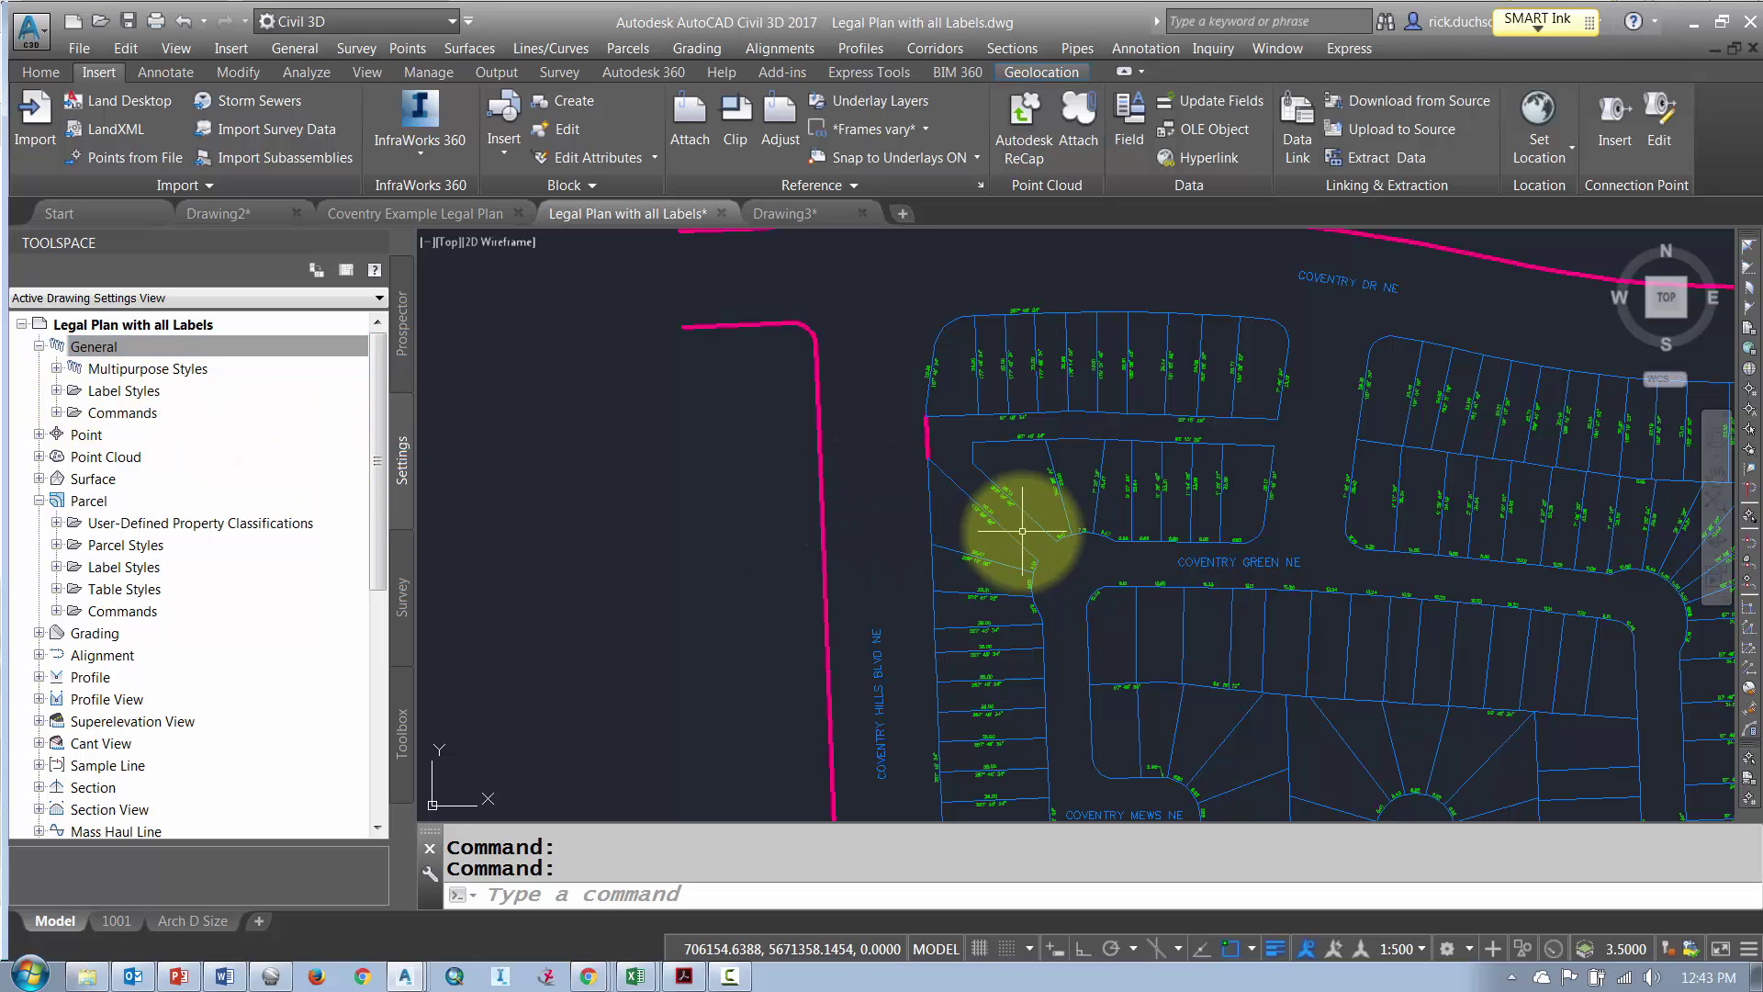
scroll(1022, 531, up, 4)
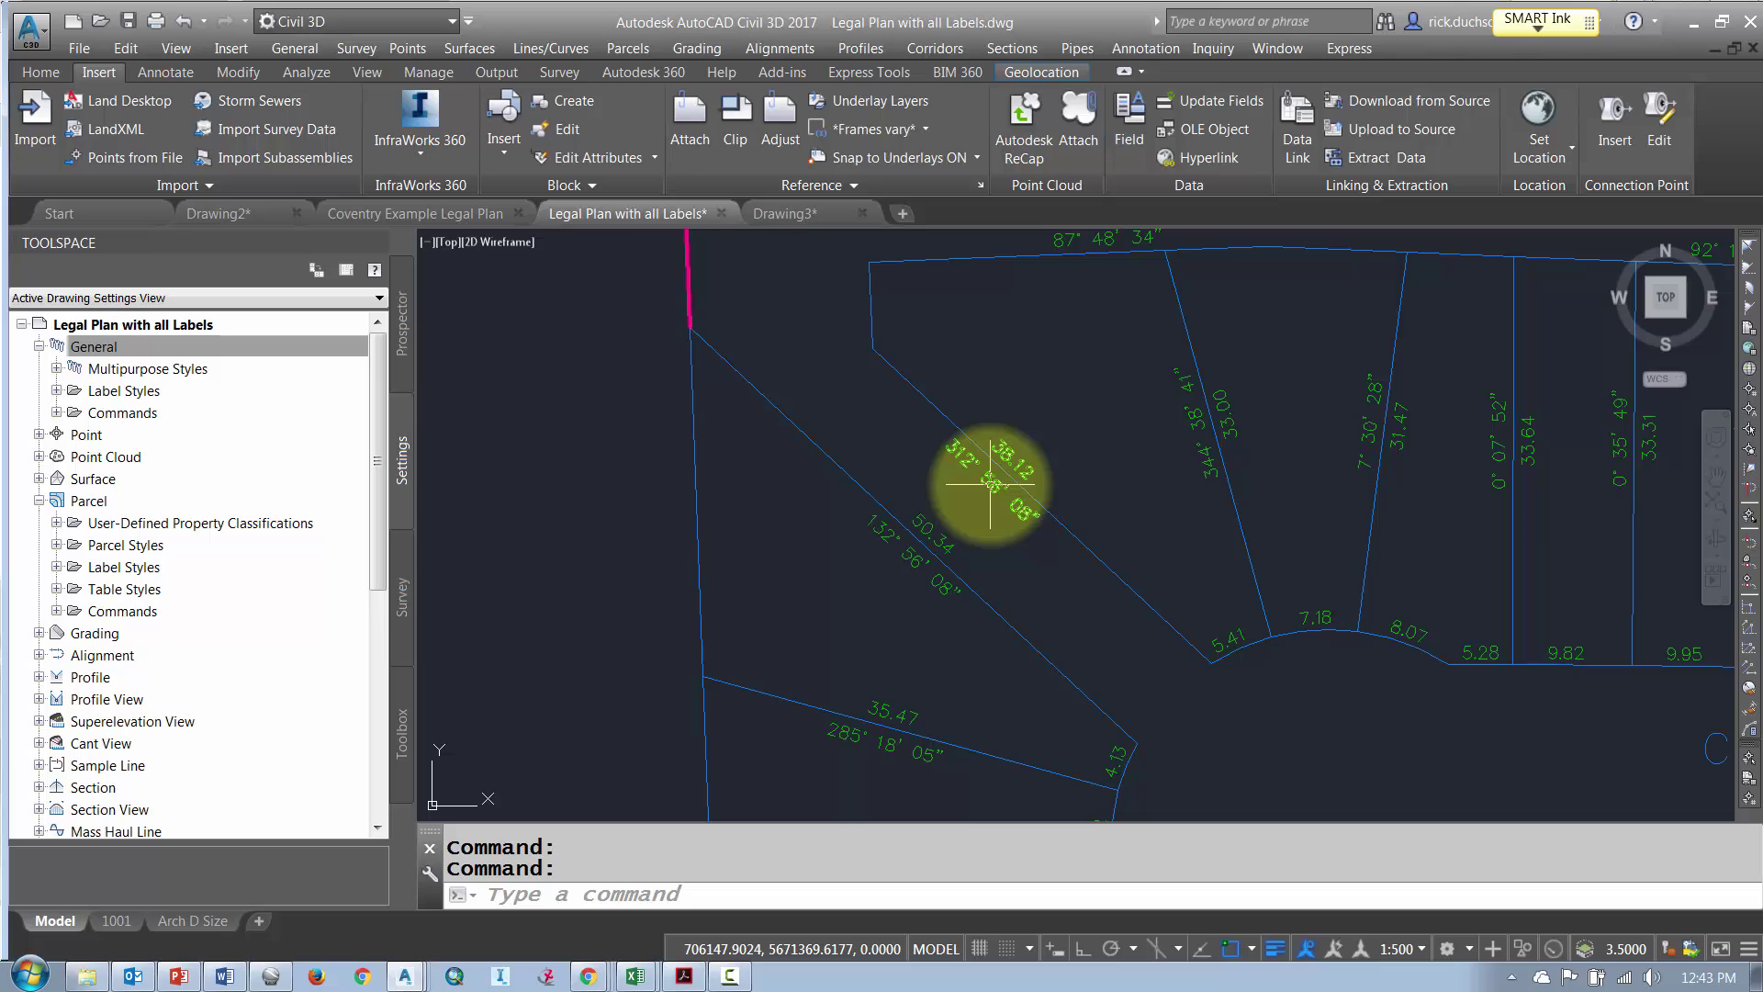
click(108, 349)
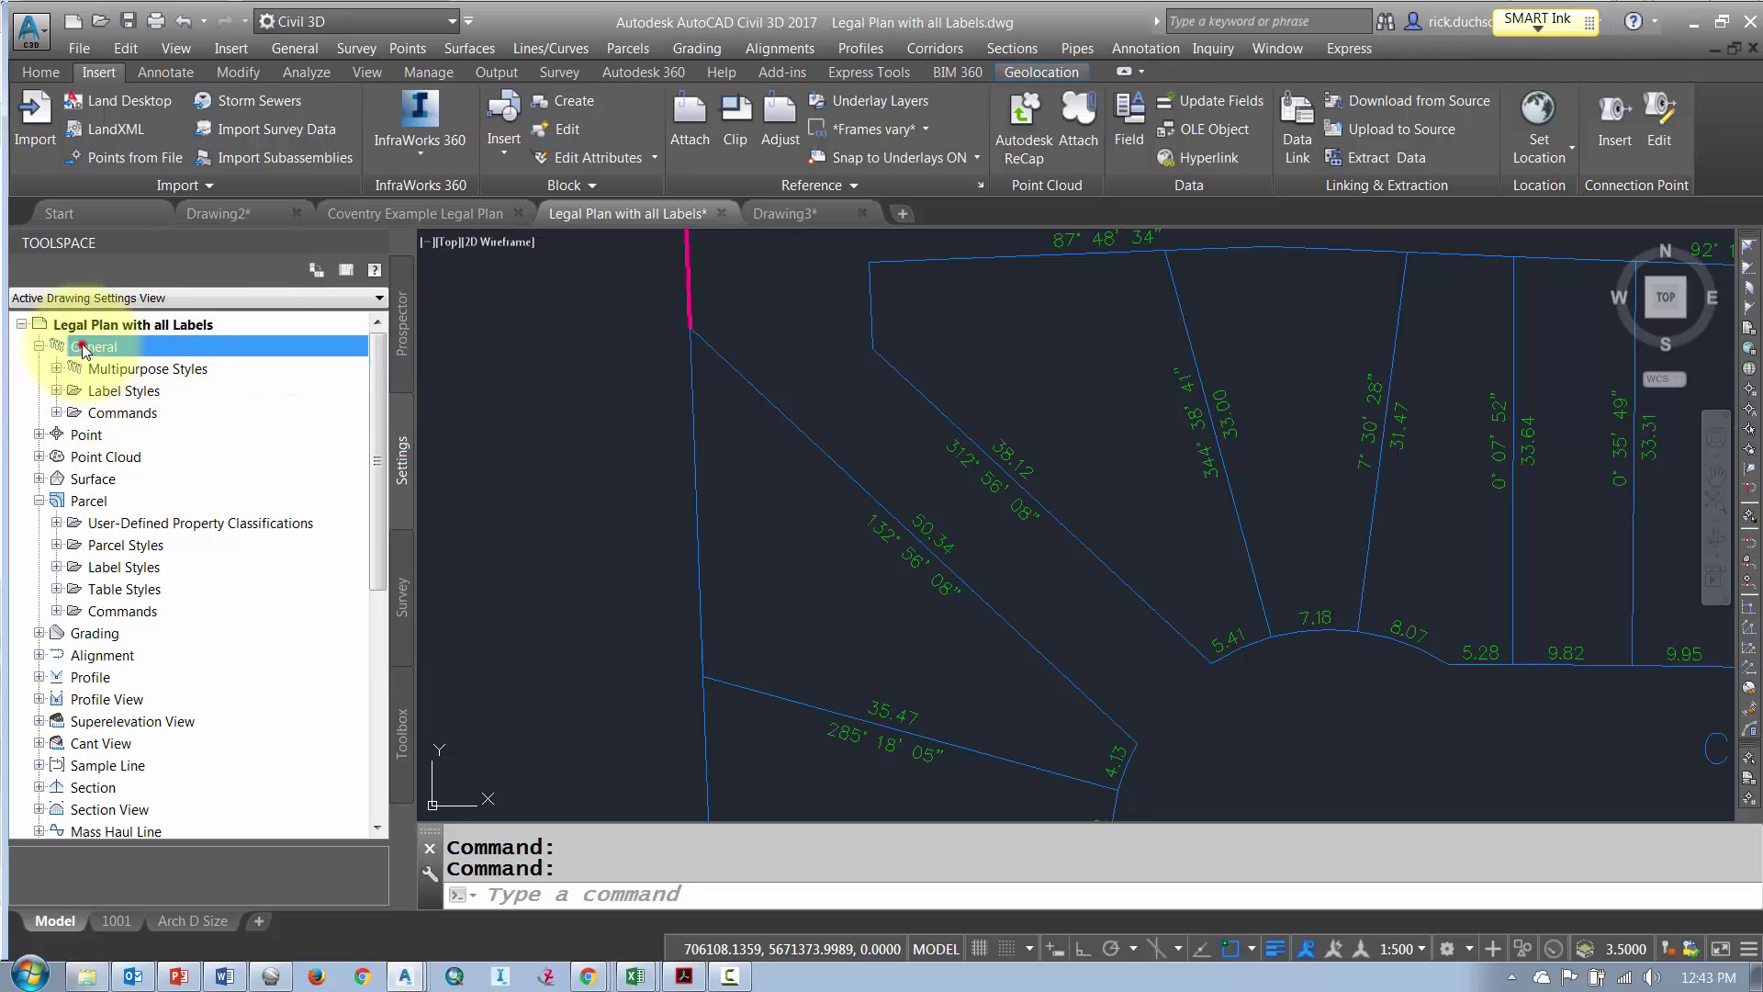
click(57, 392)
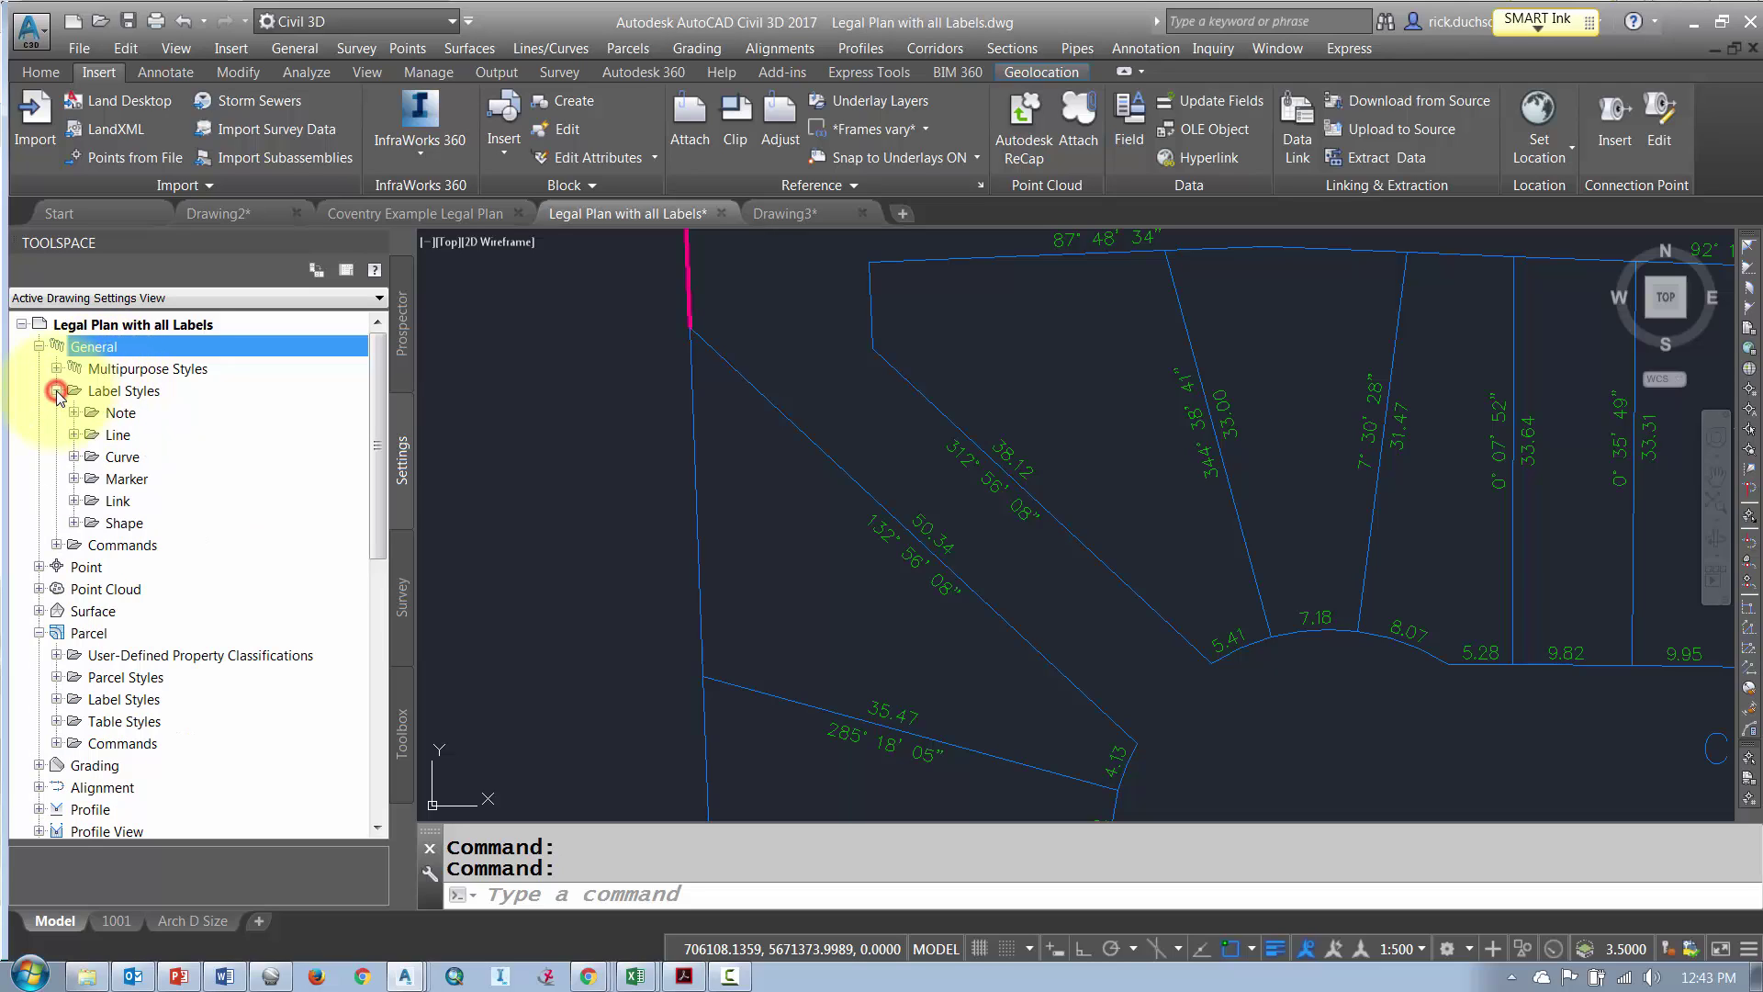
- Set the Line label style defaults' Label Visibility to False and apply
right_click(118, 439)
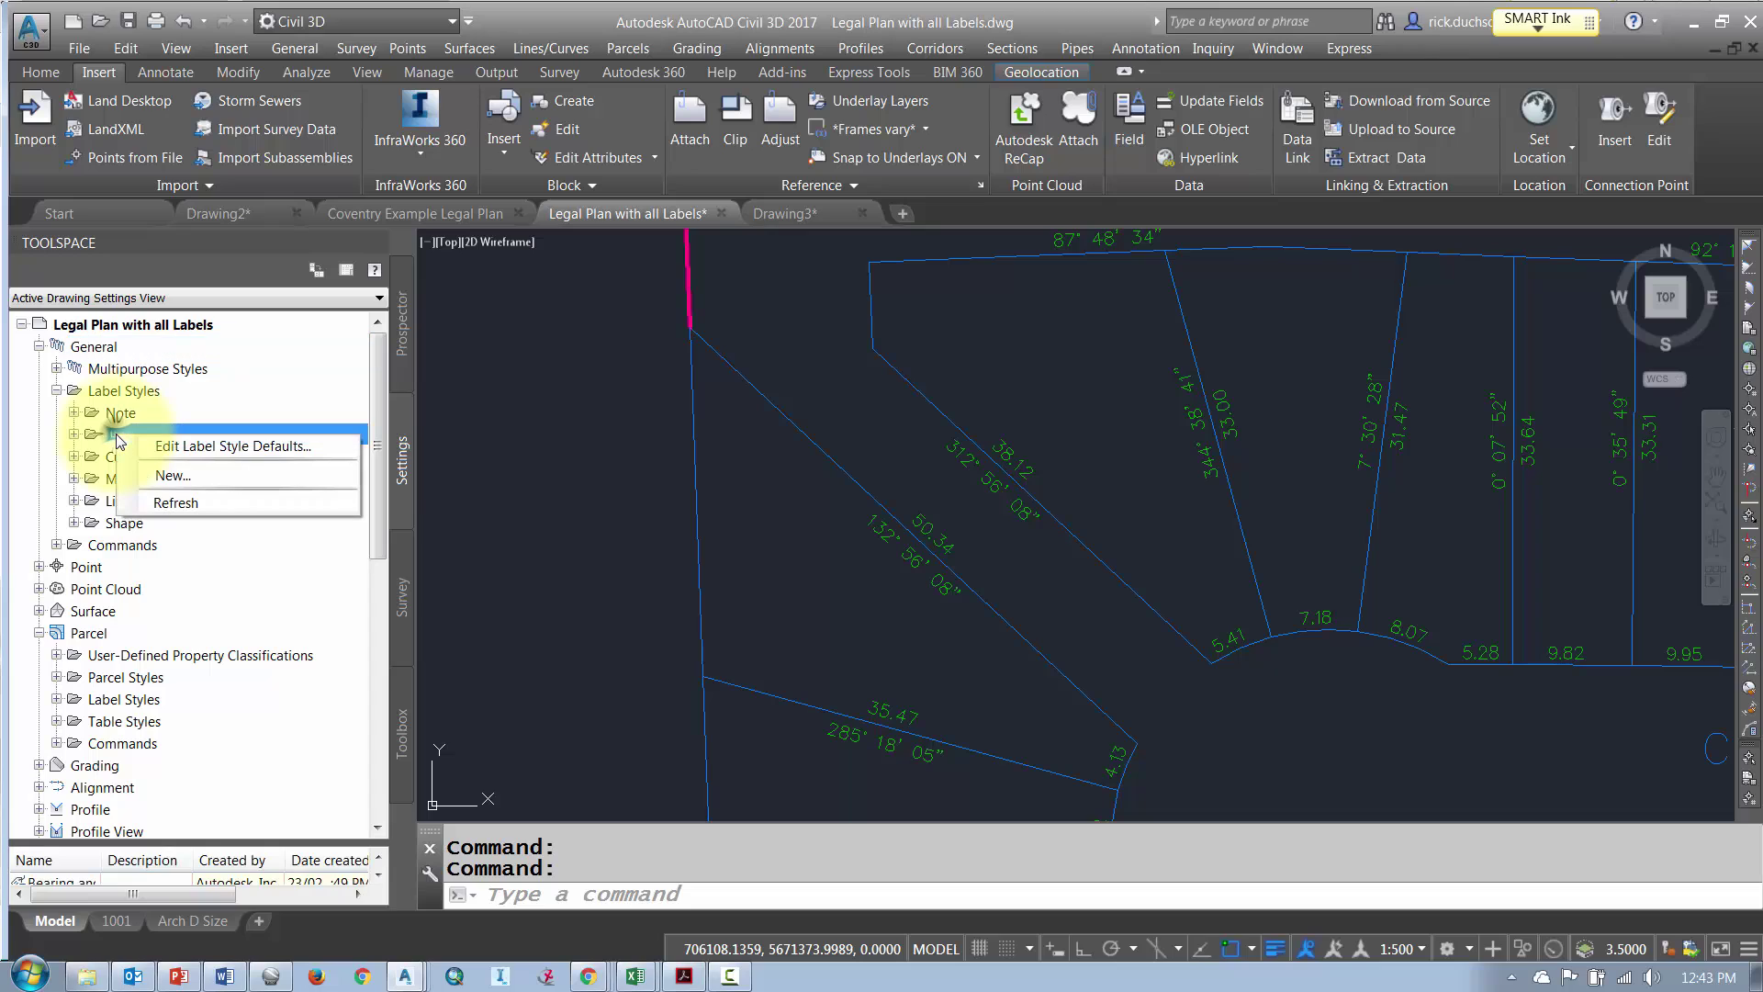
click(211, 444)
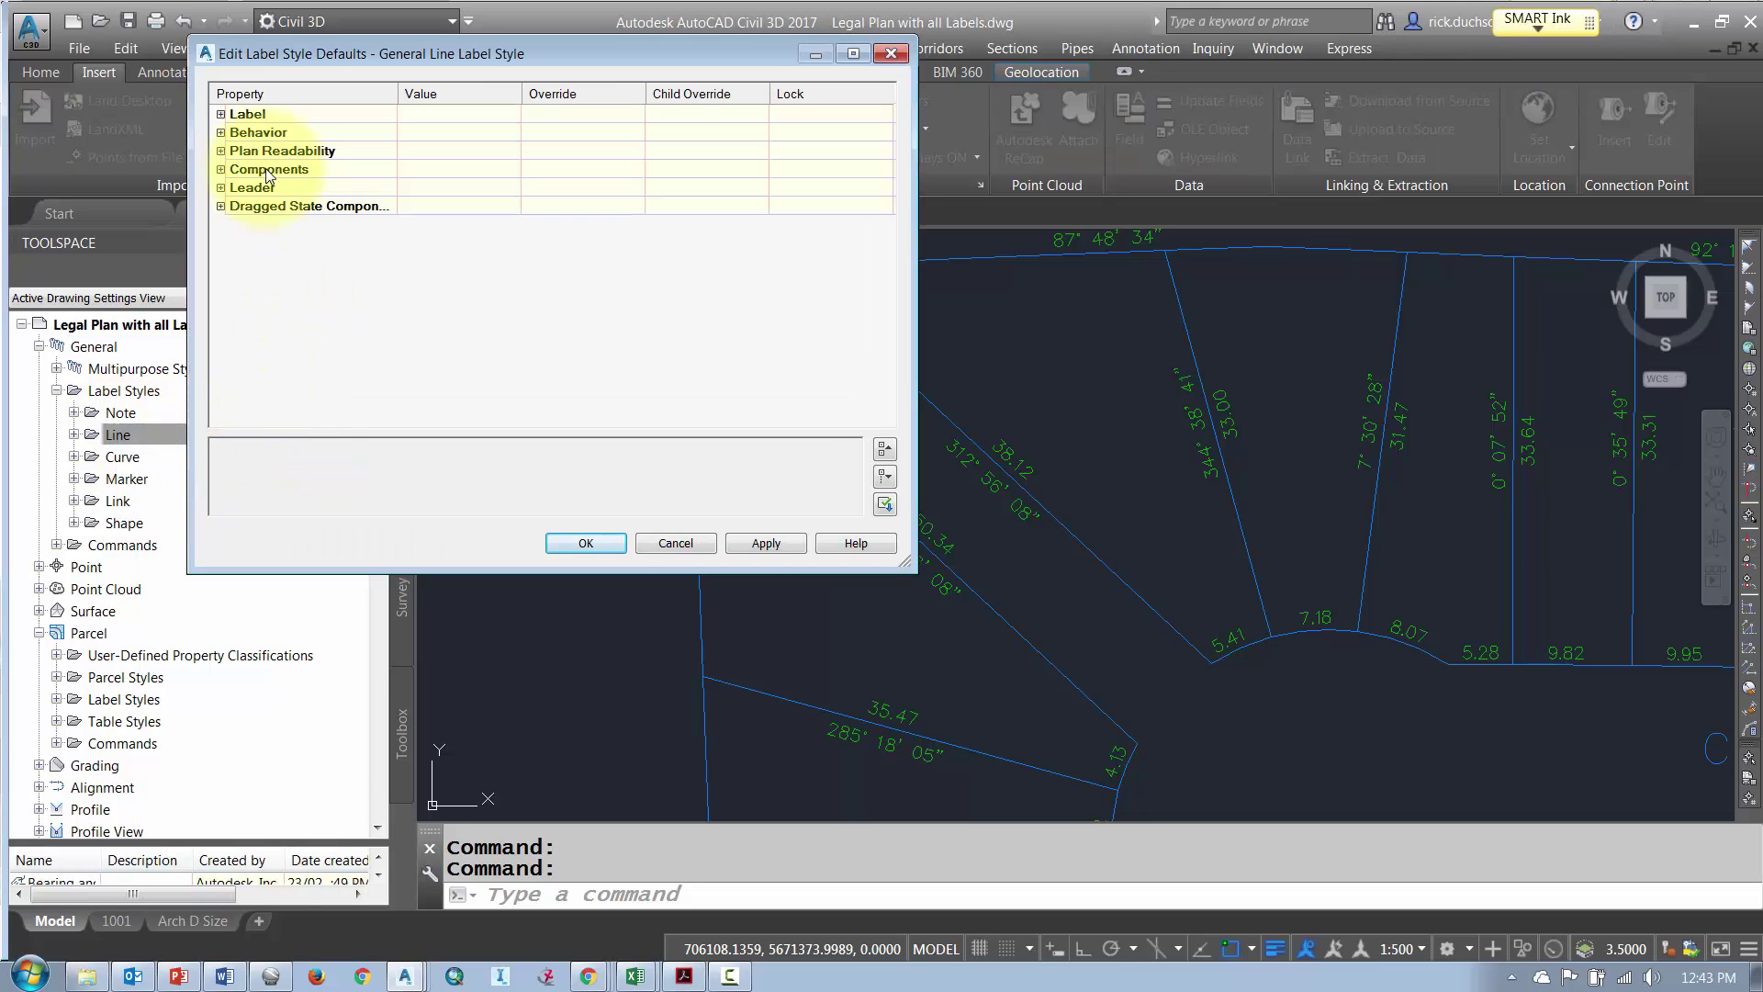
click(221, 113)
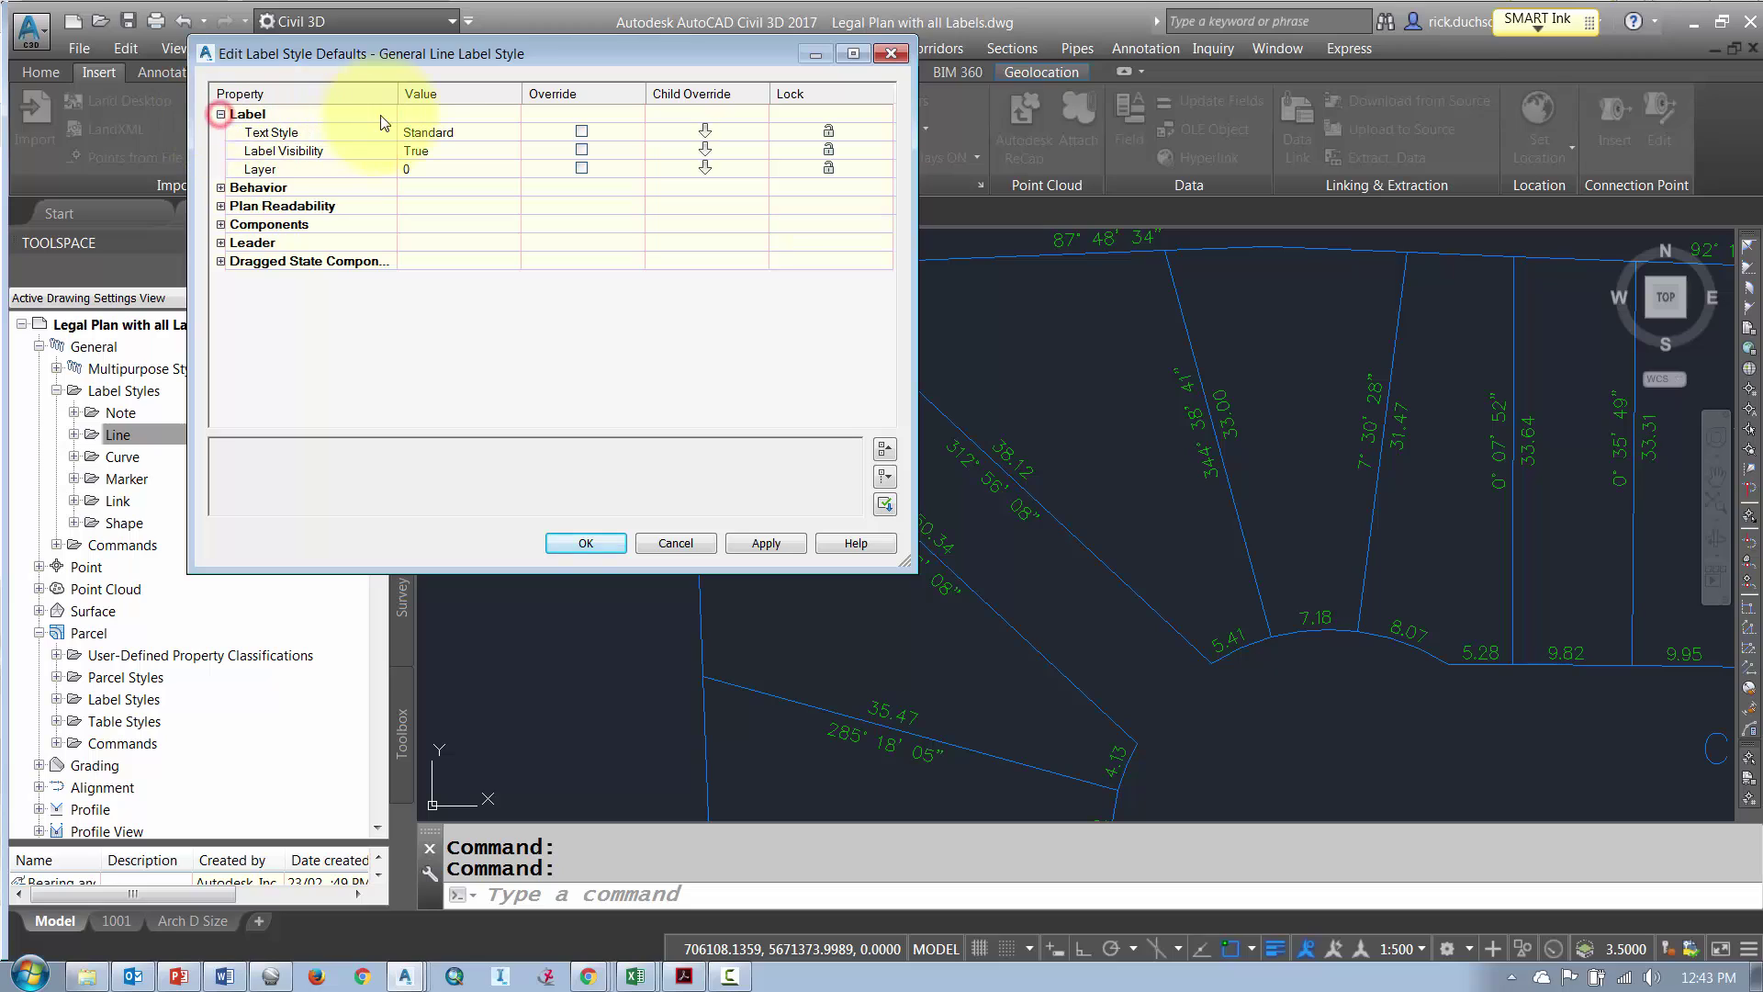
click(438, 153)
click(439, 173)
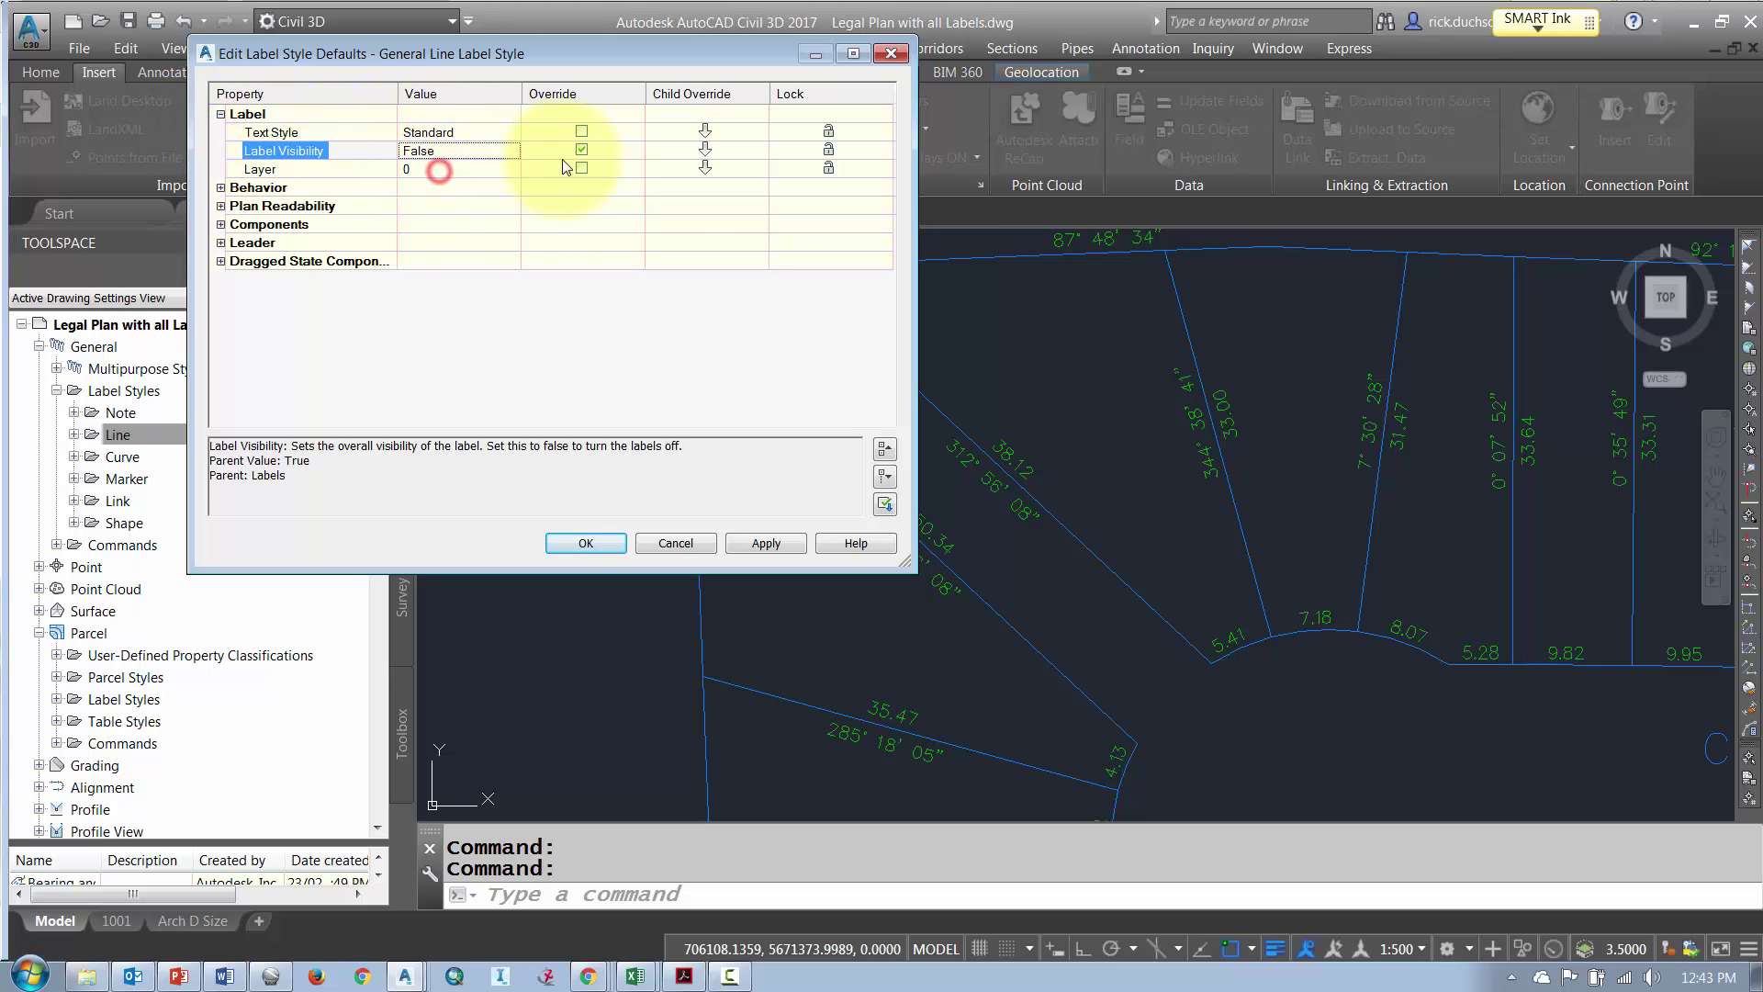
click(705, 152)
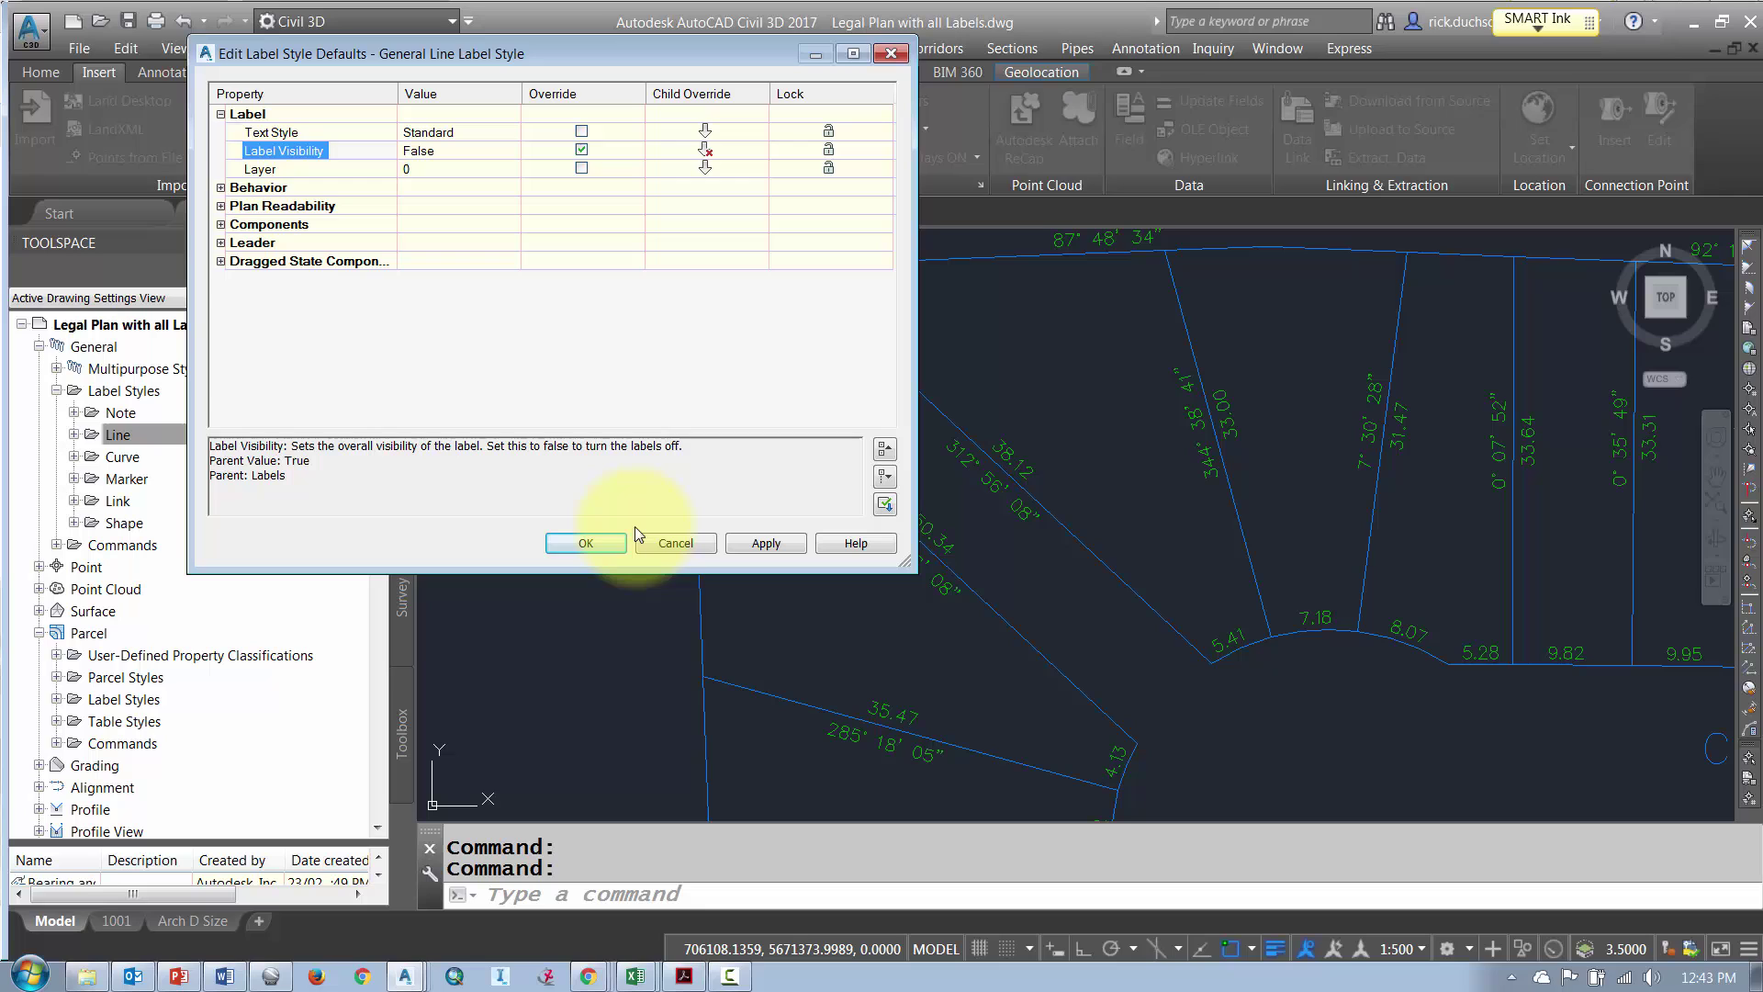
click(599, 538)
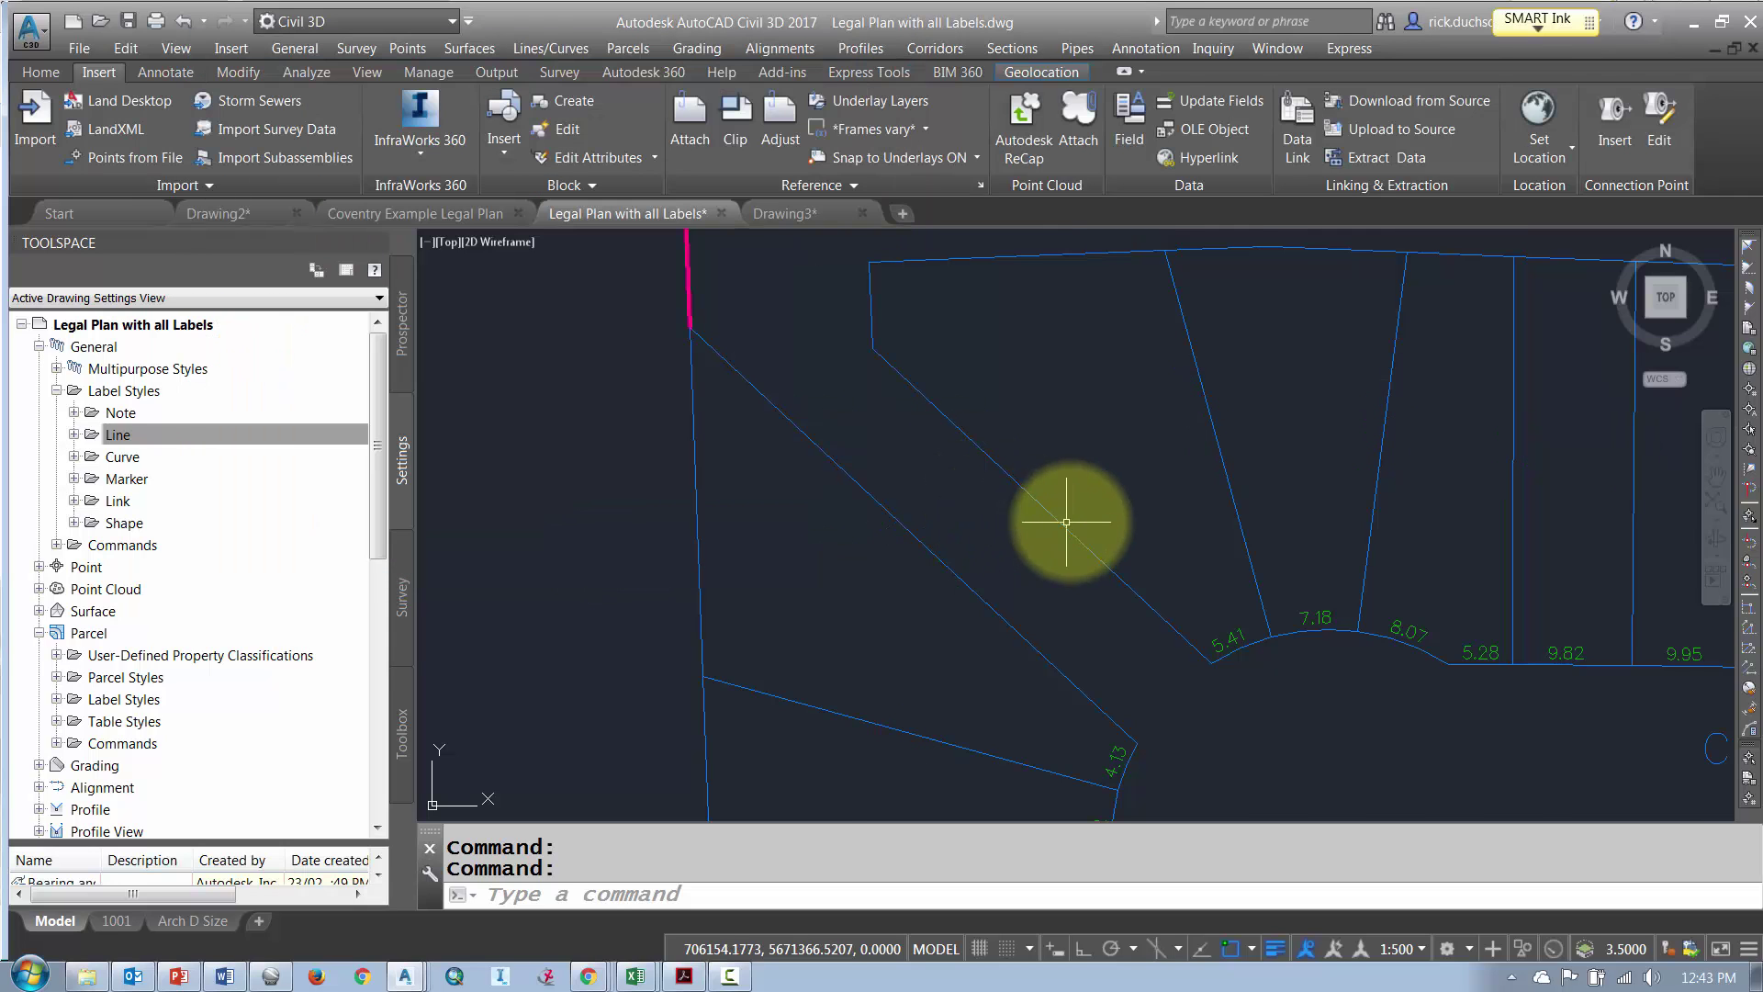
- Set the Curve label style defaults' Label Visibility to False and apply
scroll(1066, 522, down, 2)
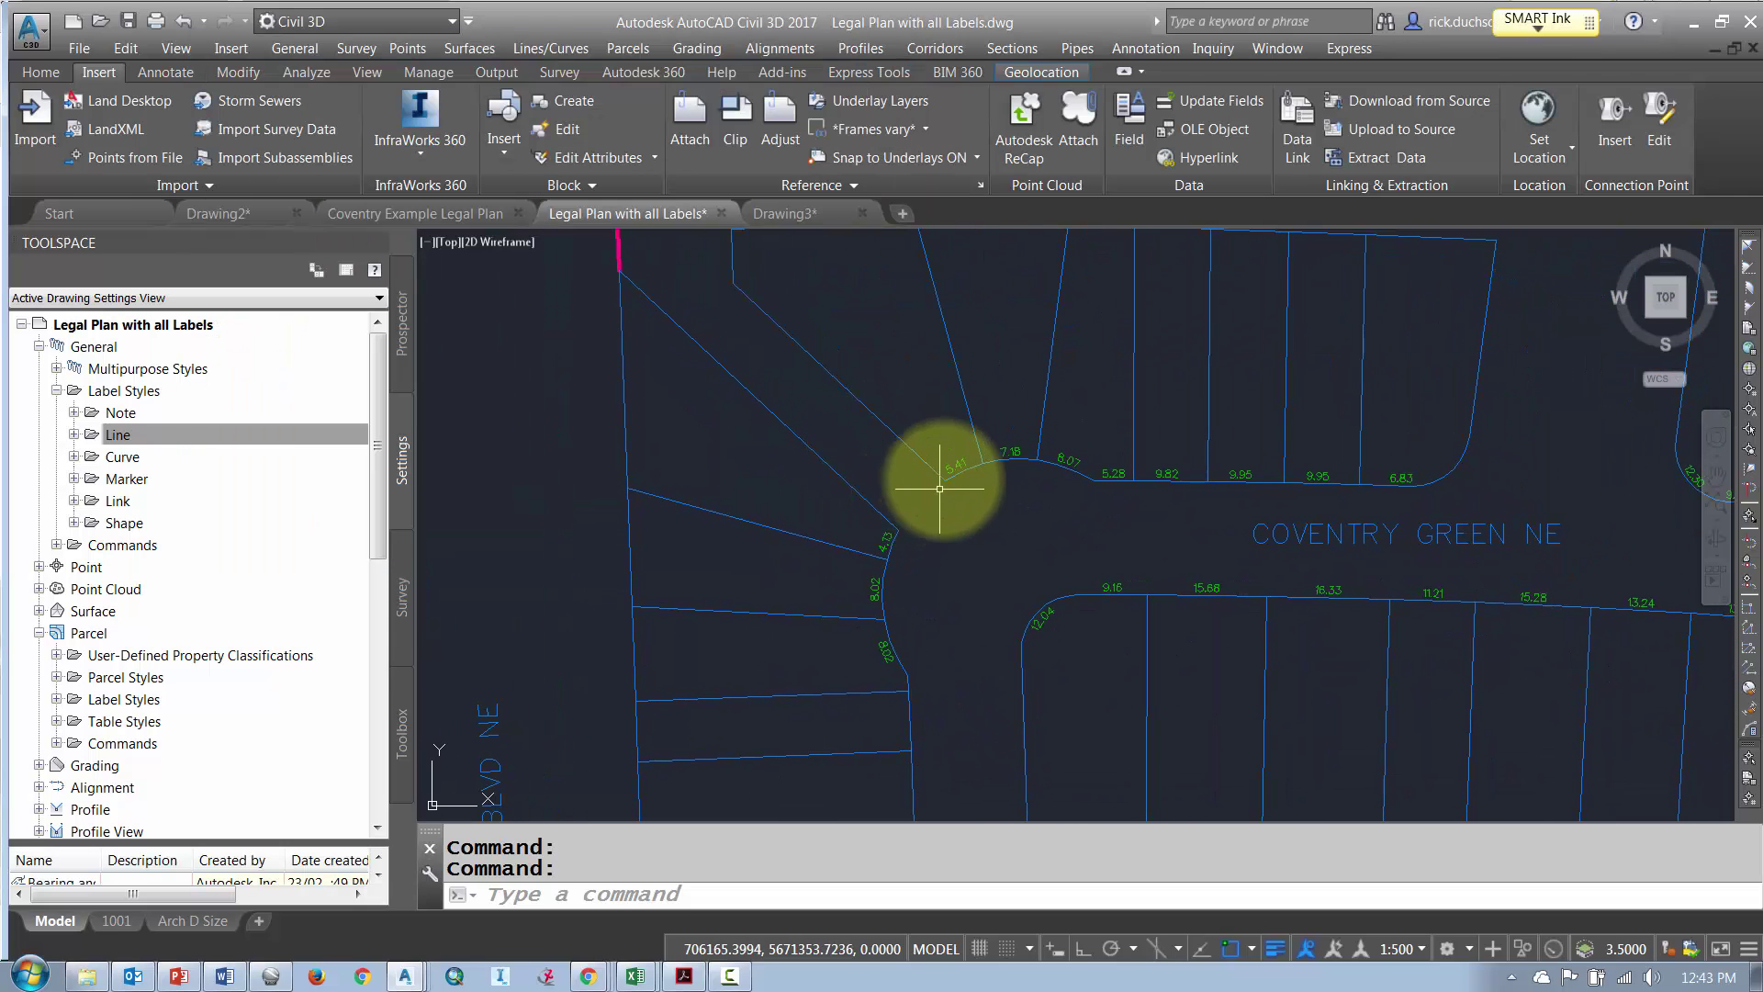
right_click(132, 459)
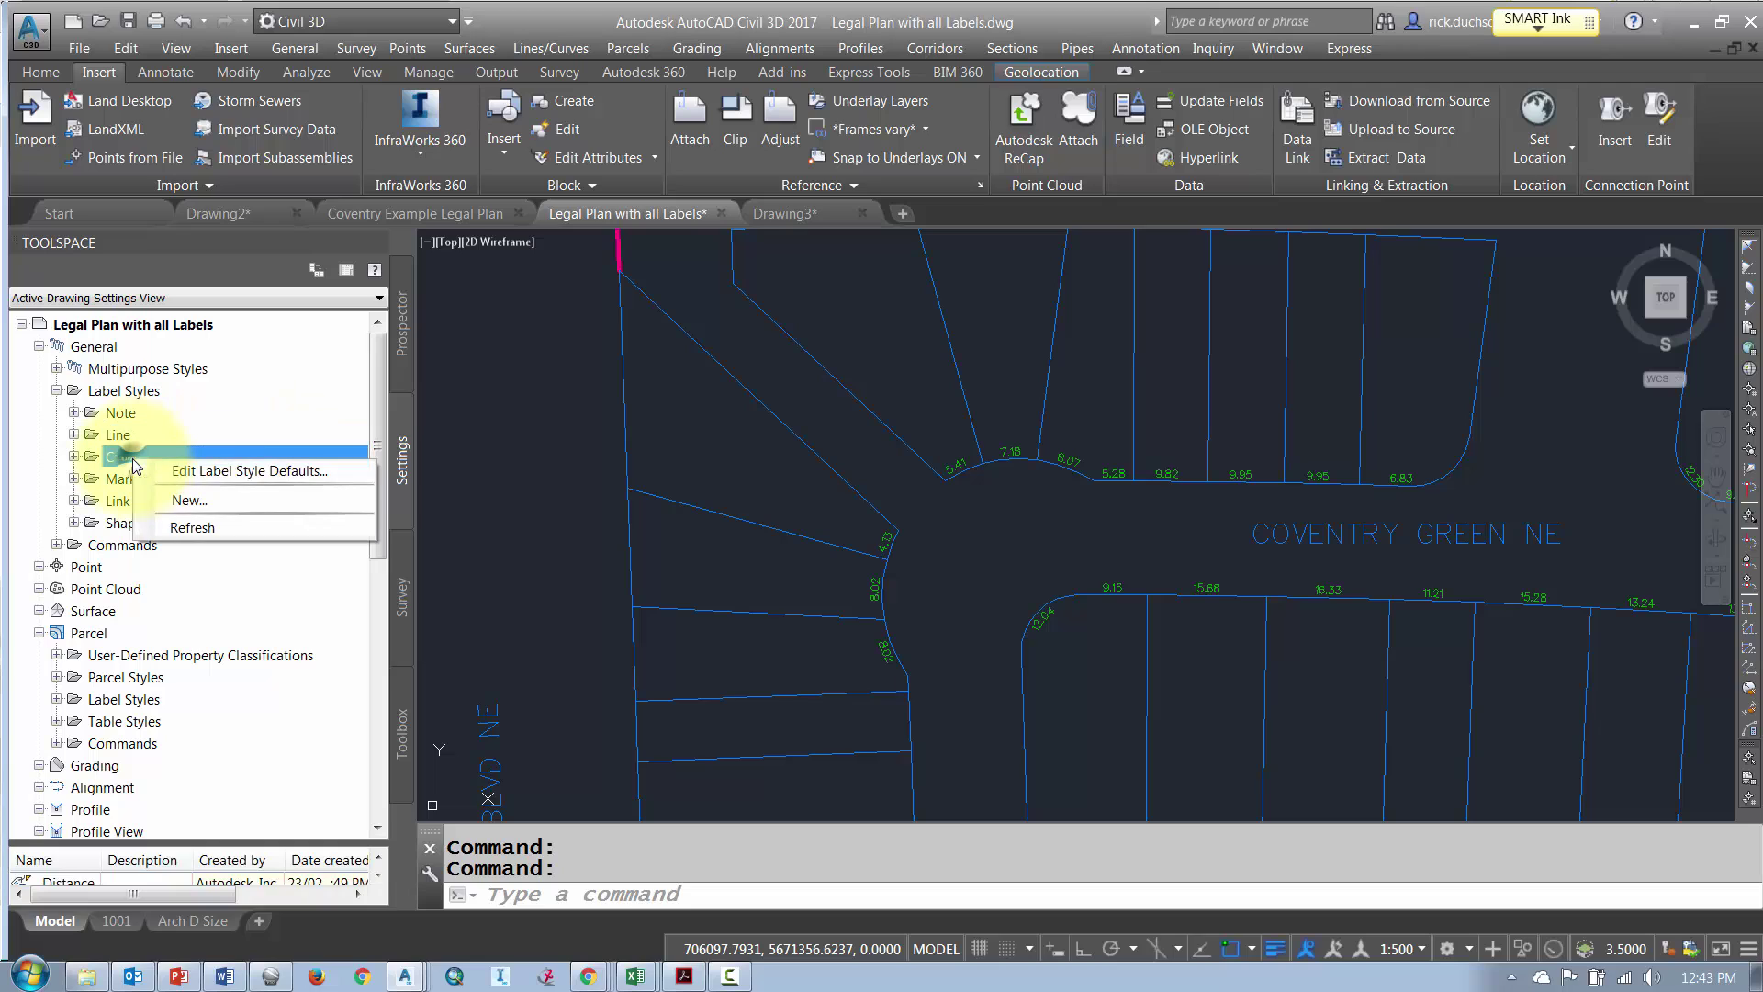
click(214, 472)
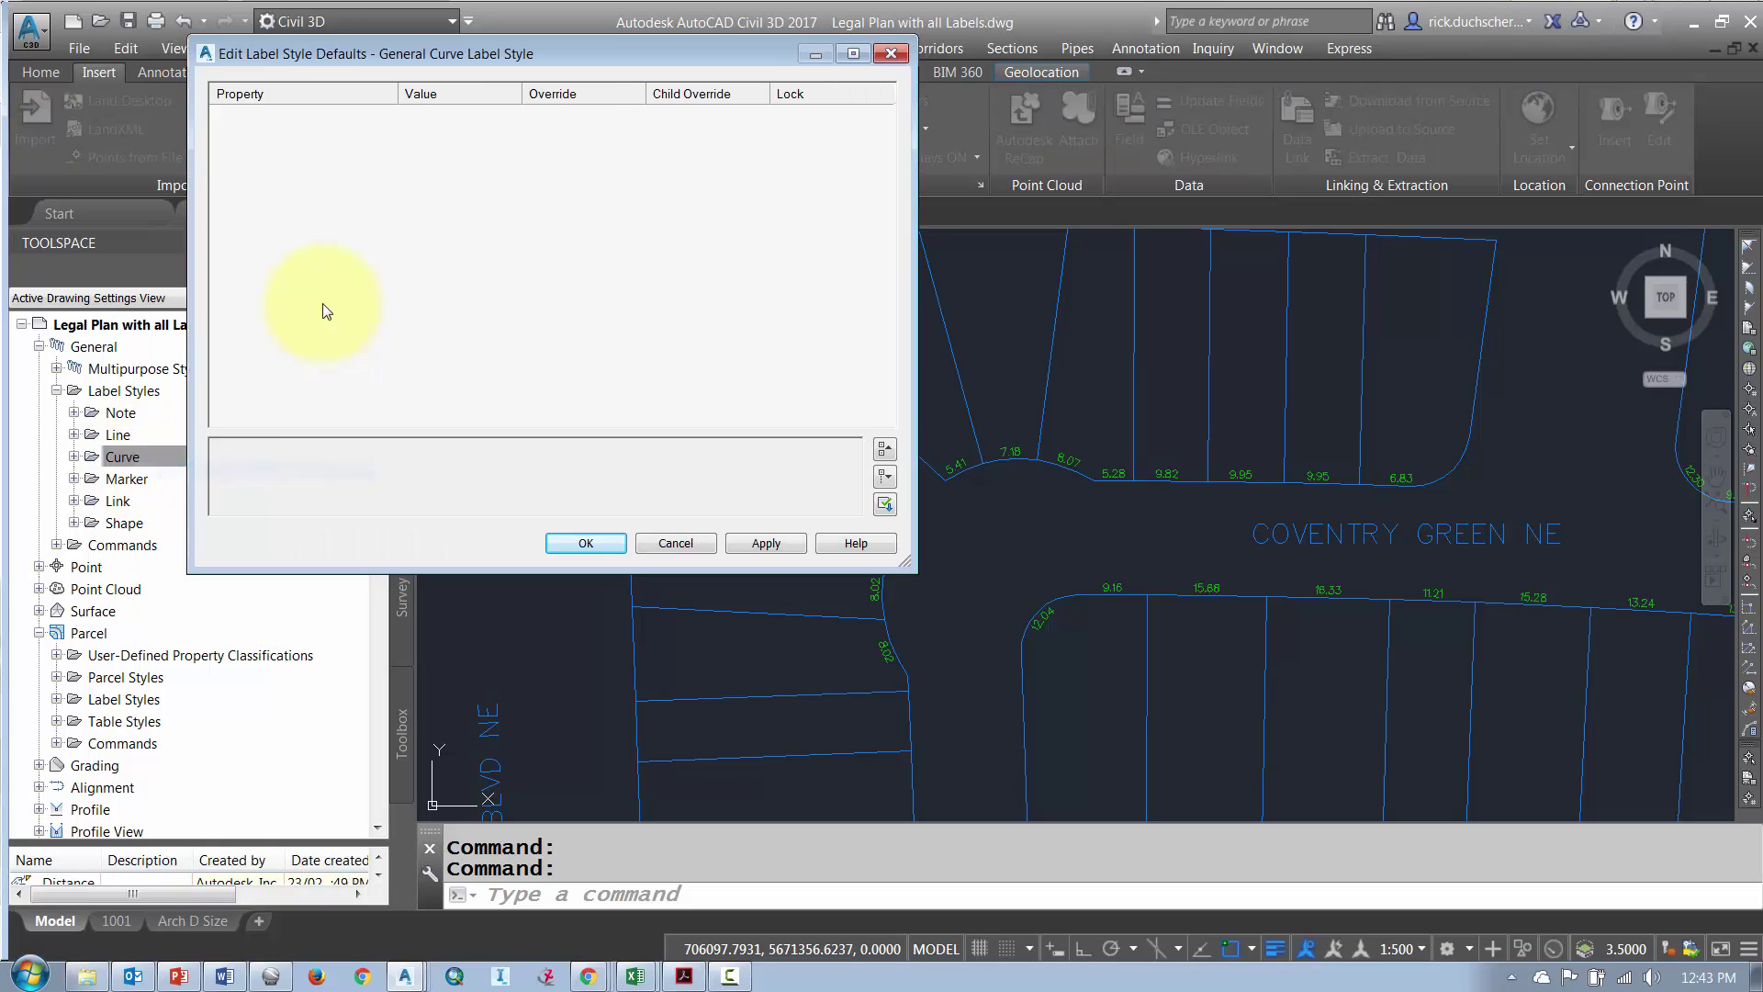
click(219, 115)
click(435, 153)
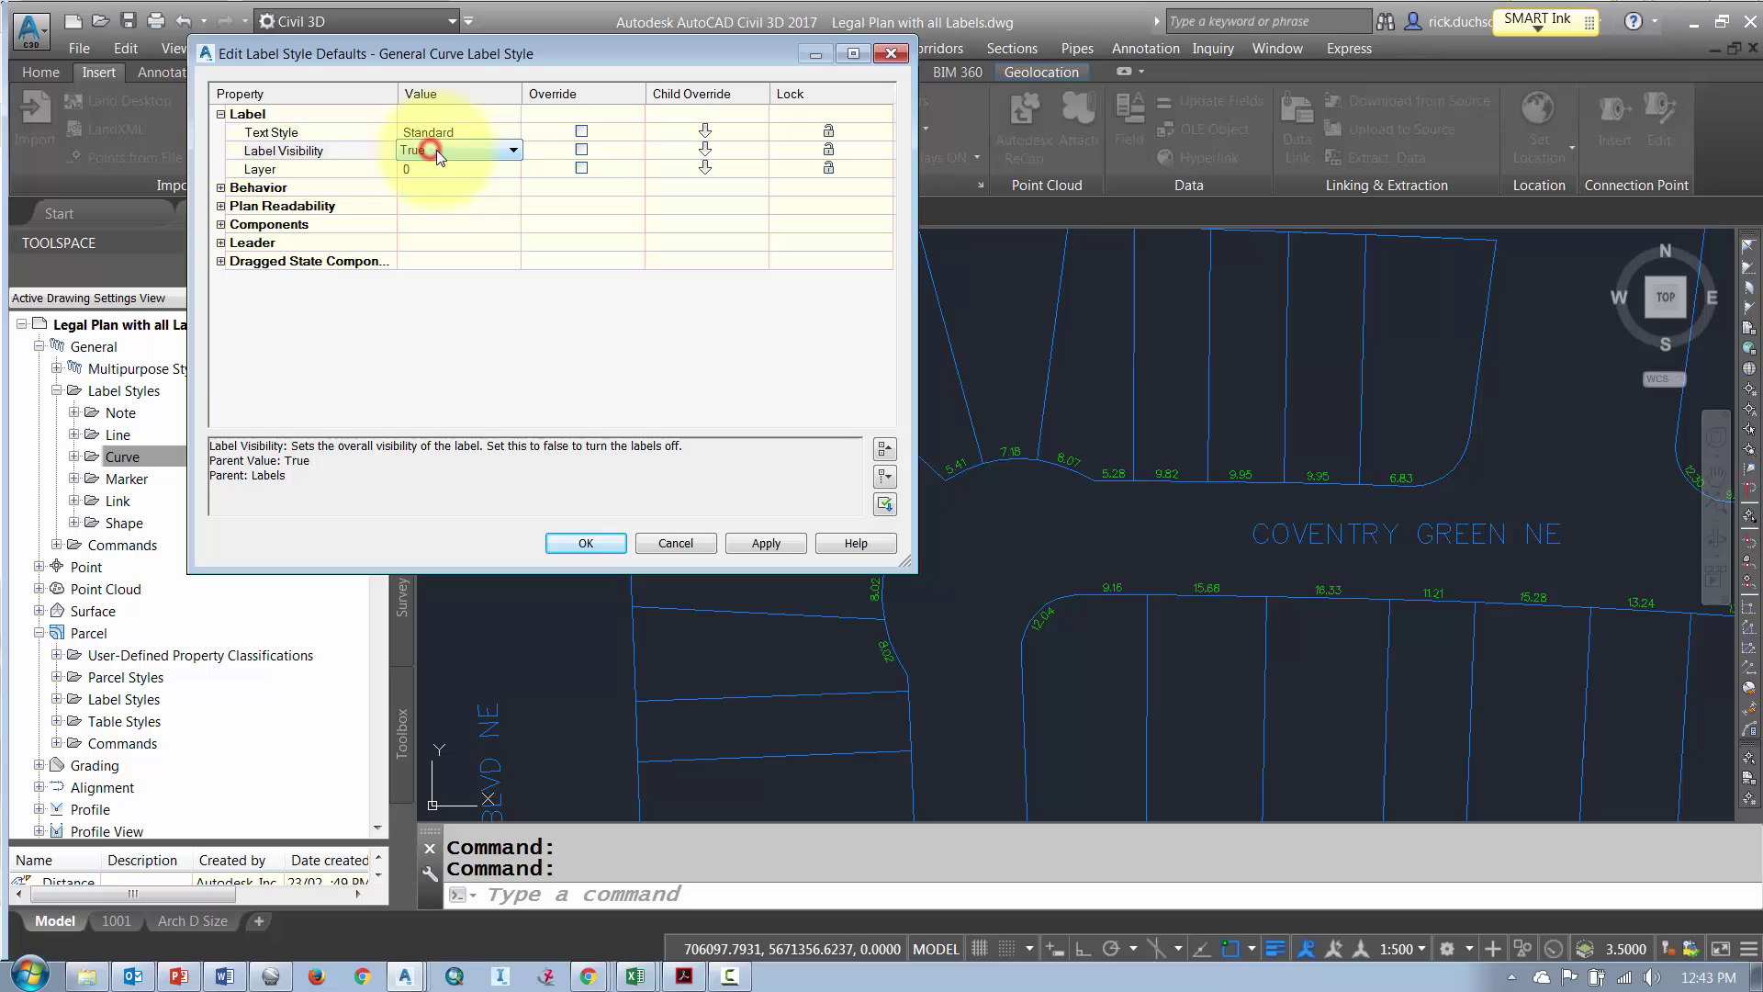
click(437, 151)
click(438, 170)
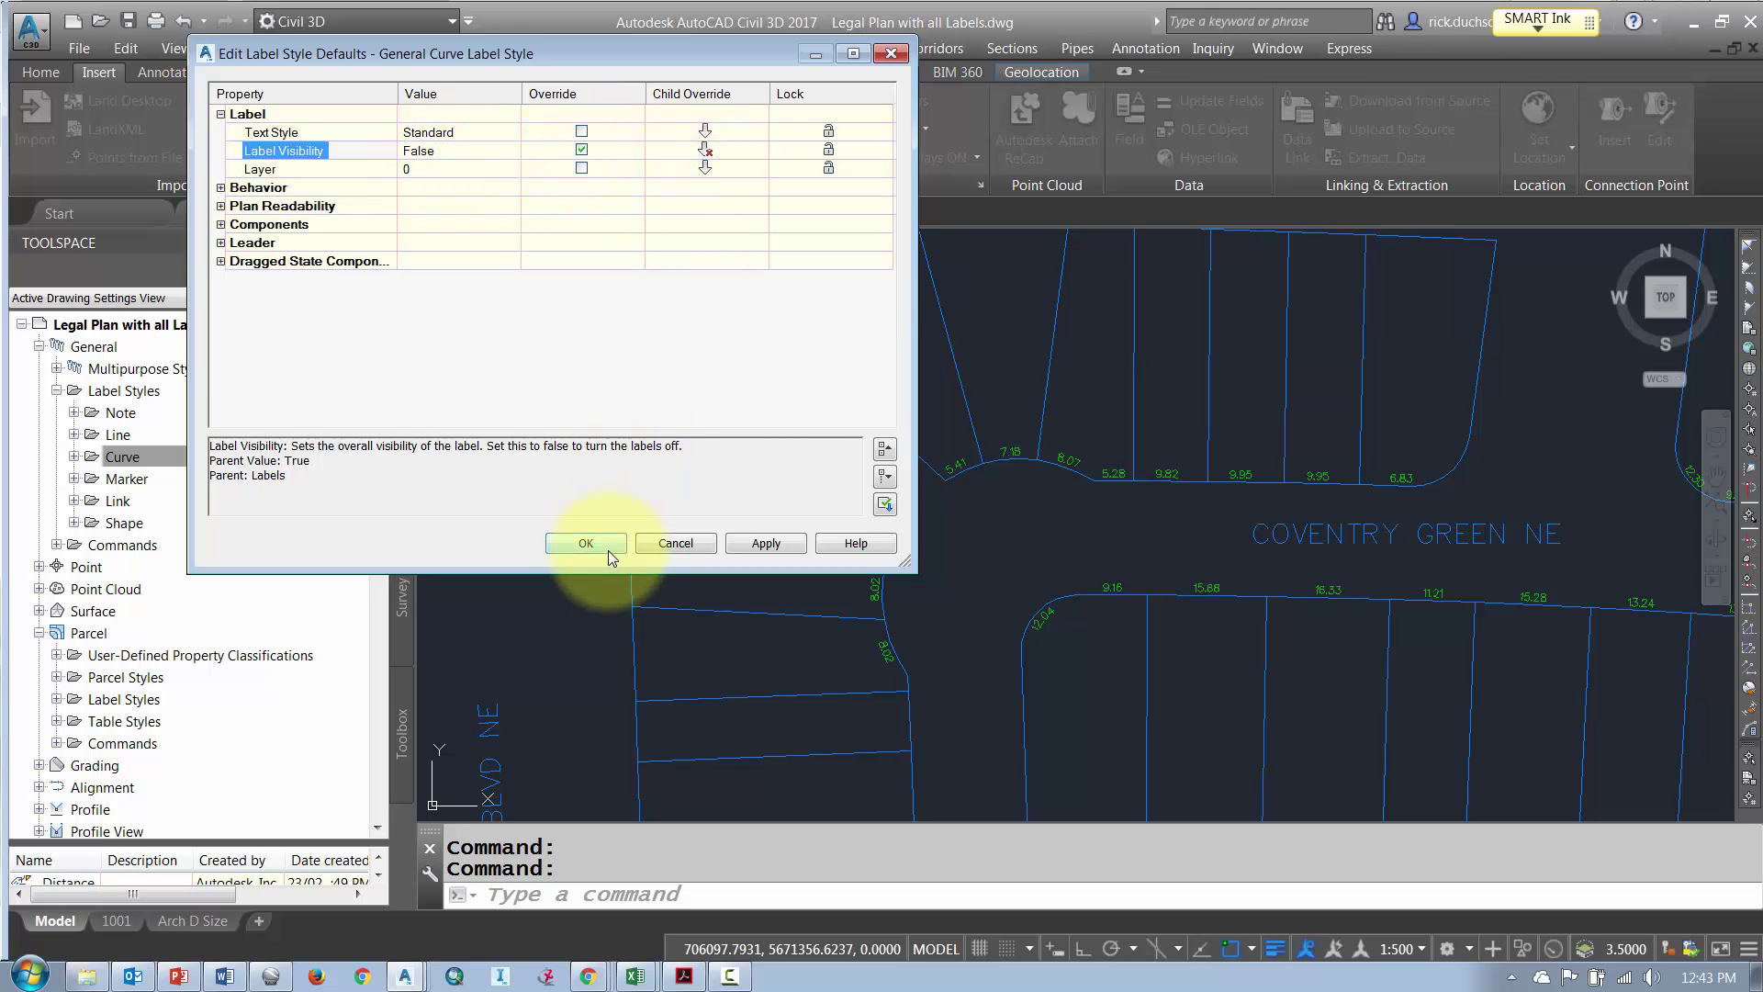
click(586, 542)
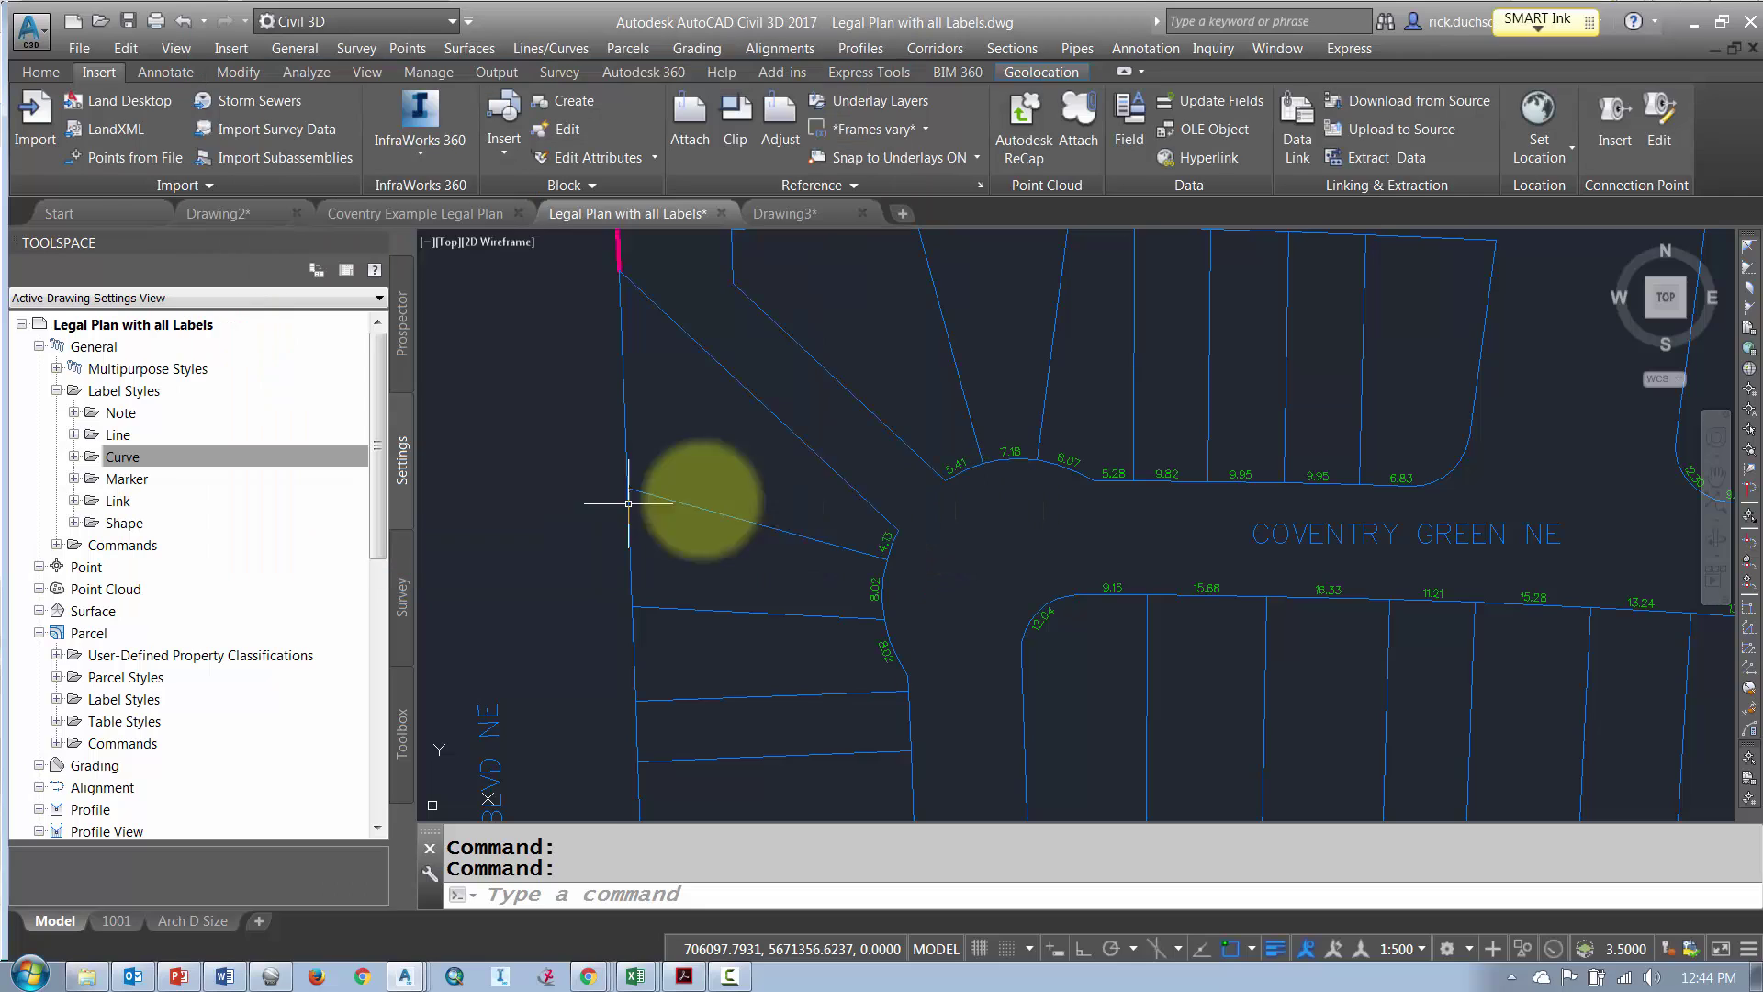
- Zoom out to the full subdivision and save Legal Plan with all Labels
scroll(1038, 465, down, 6)
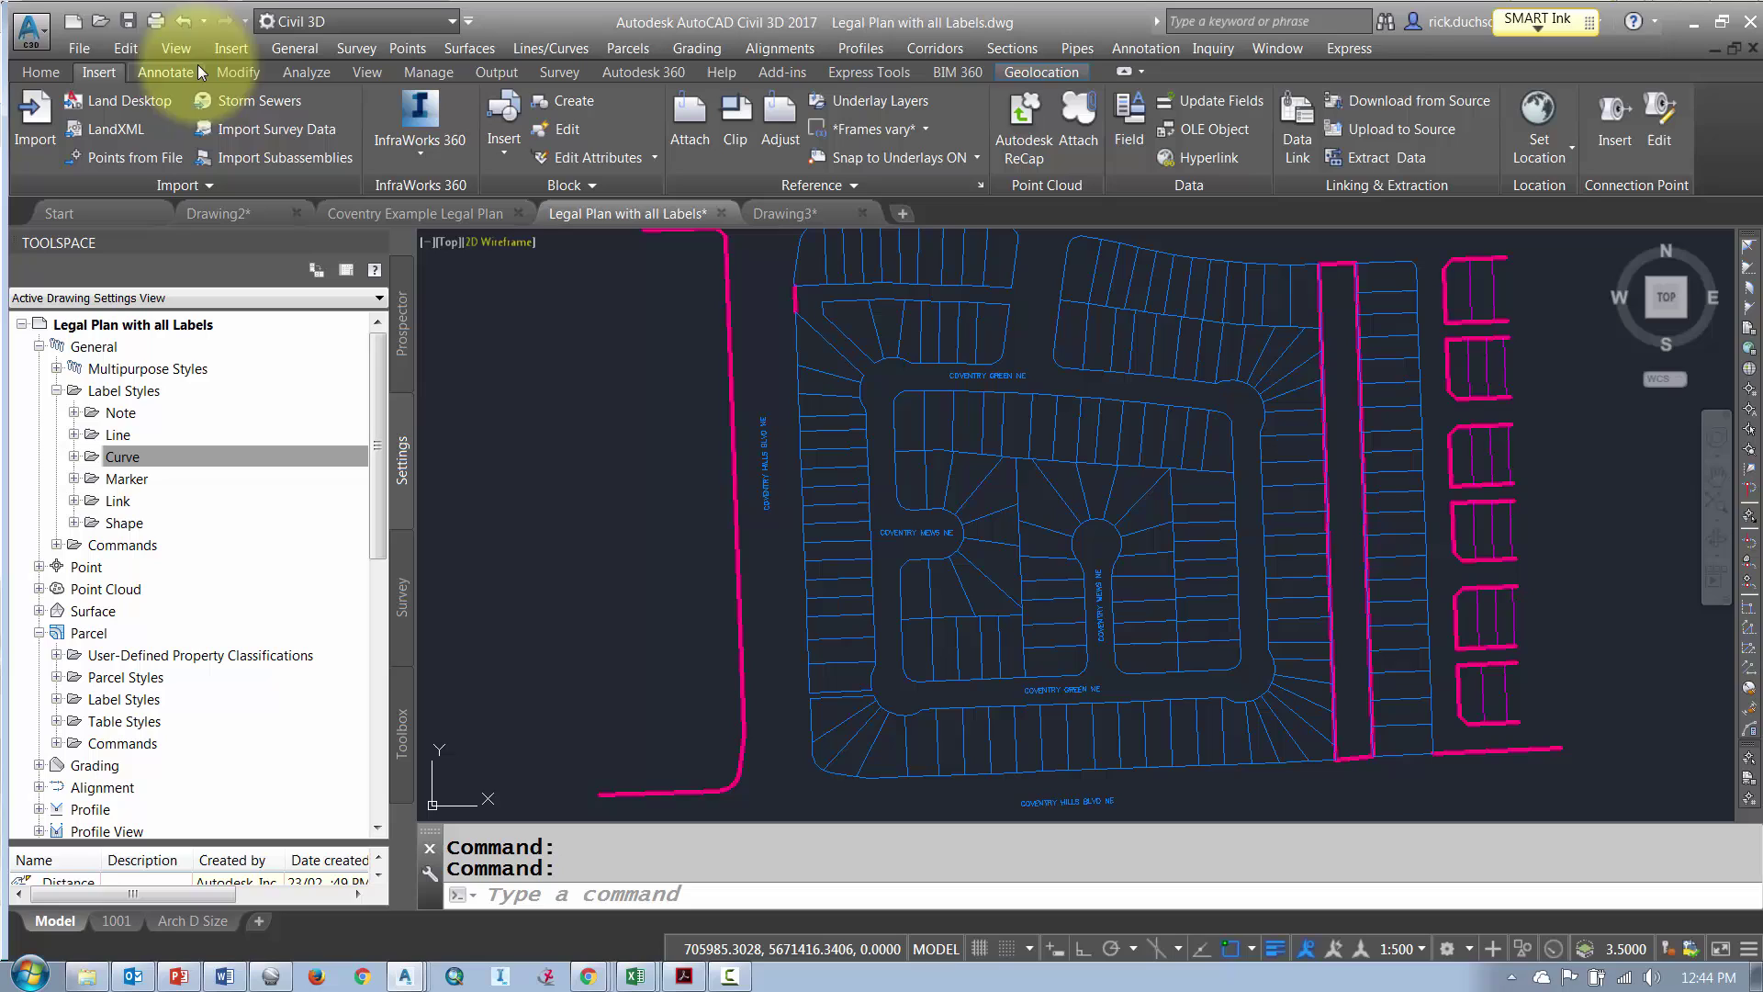
click(128, 20)
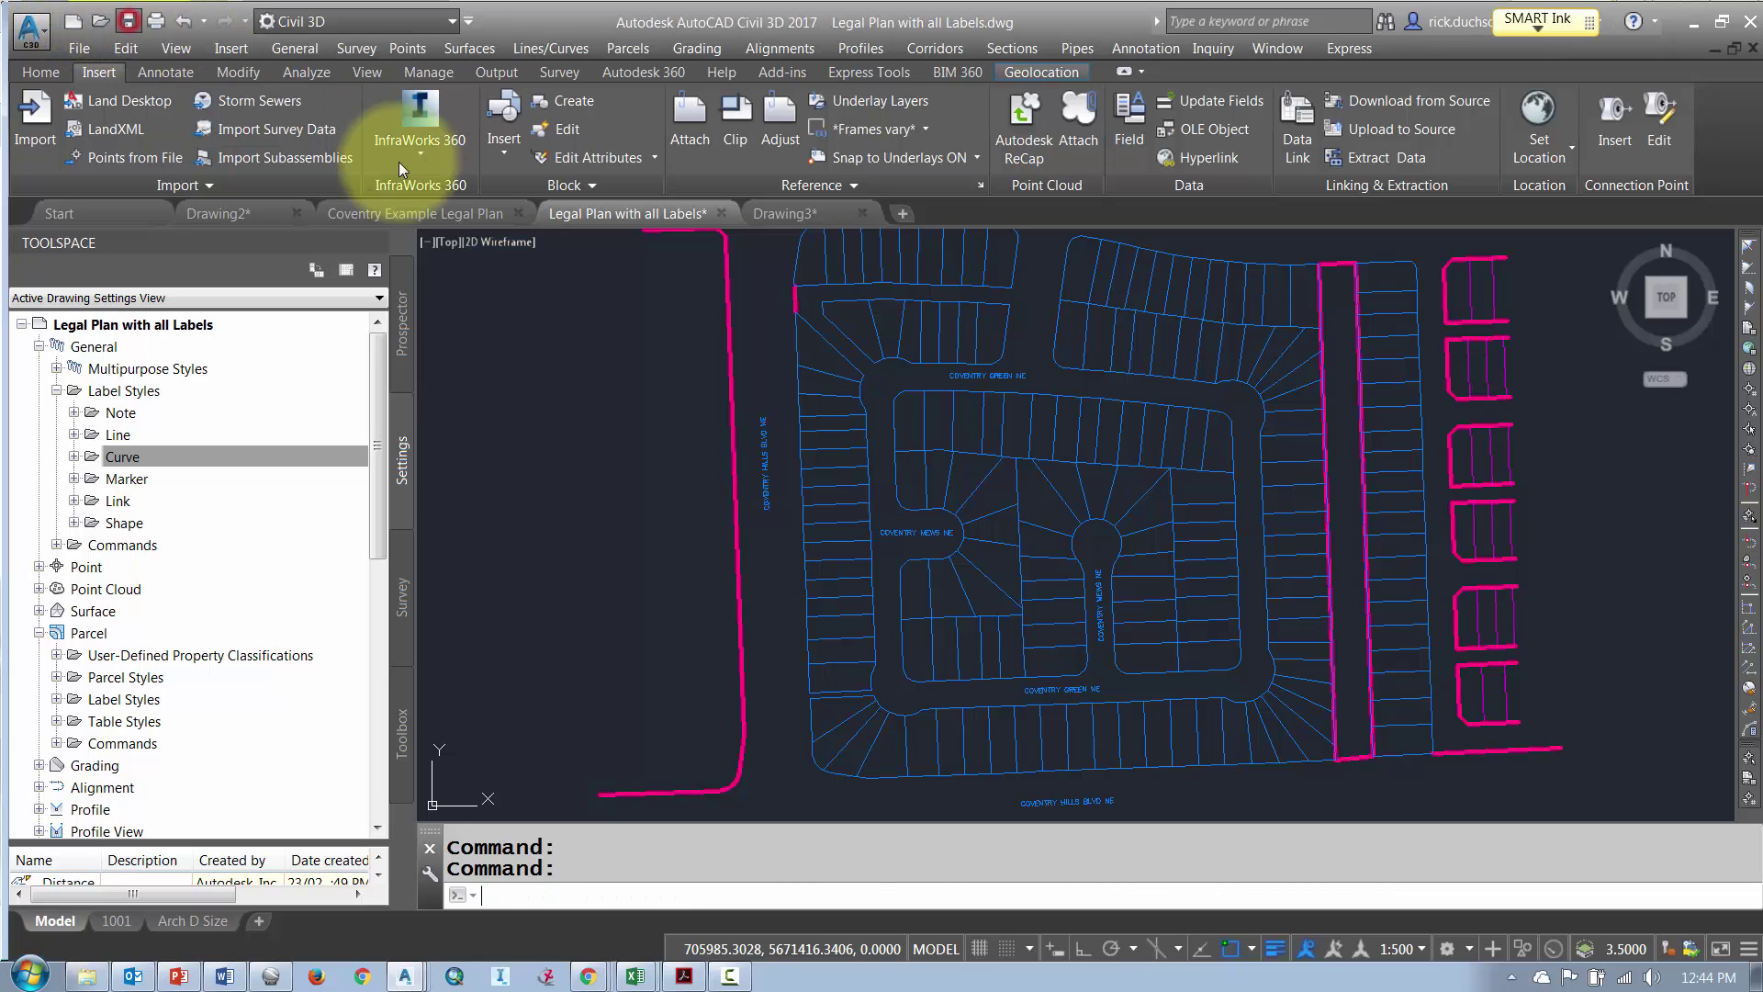
- Close the Legal Plan with all Labels drawing and reload its changed xref in Drawing3
click(717, 213)
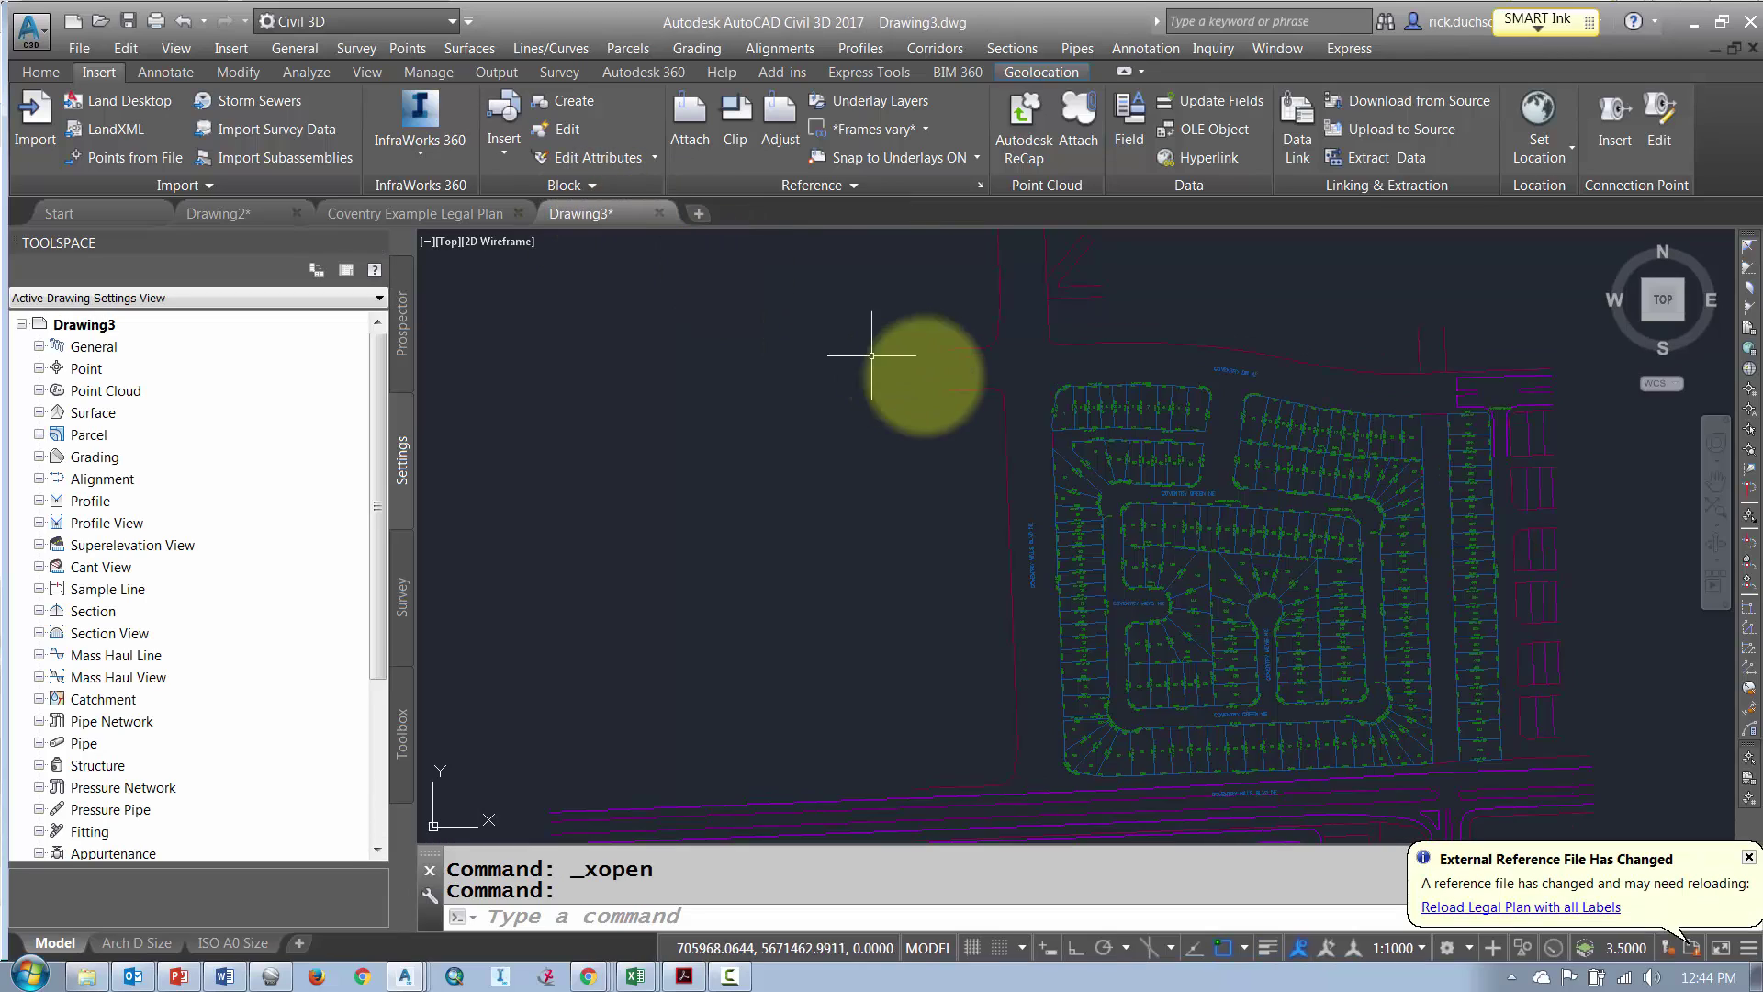
click(1455, 908)
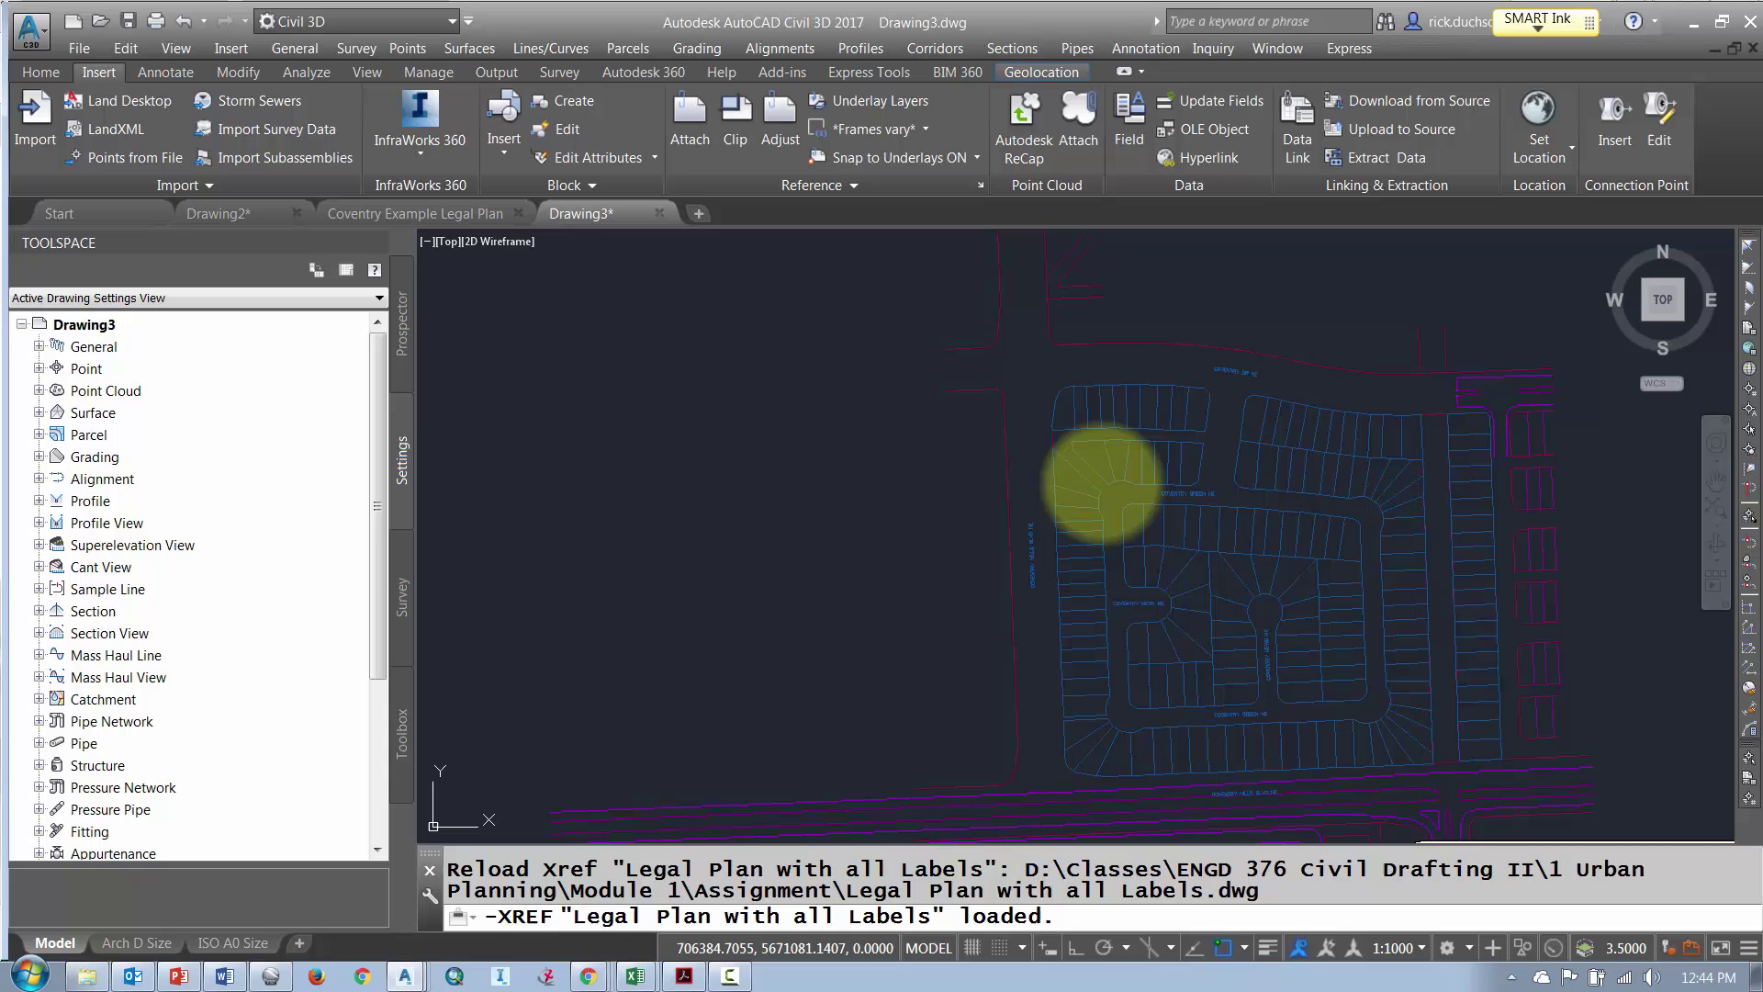
middle_drag(1279, 597, 1003, 484)
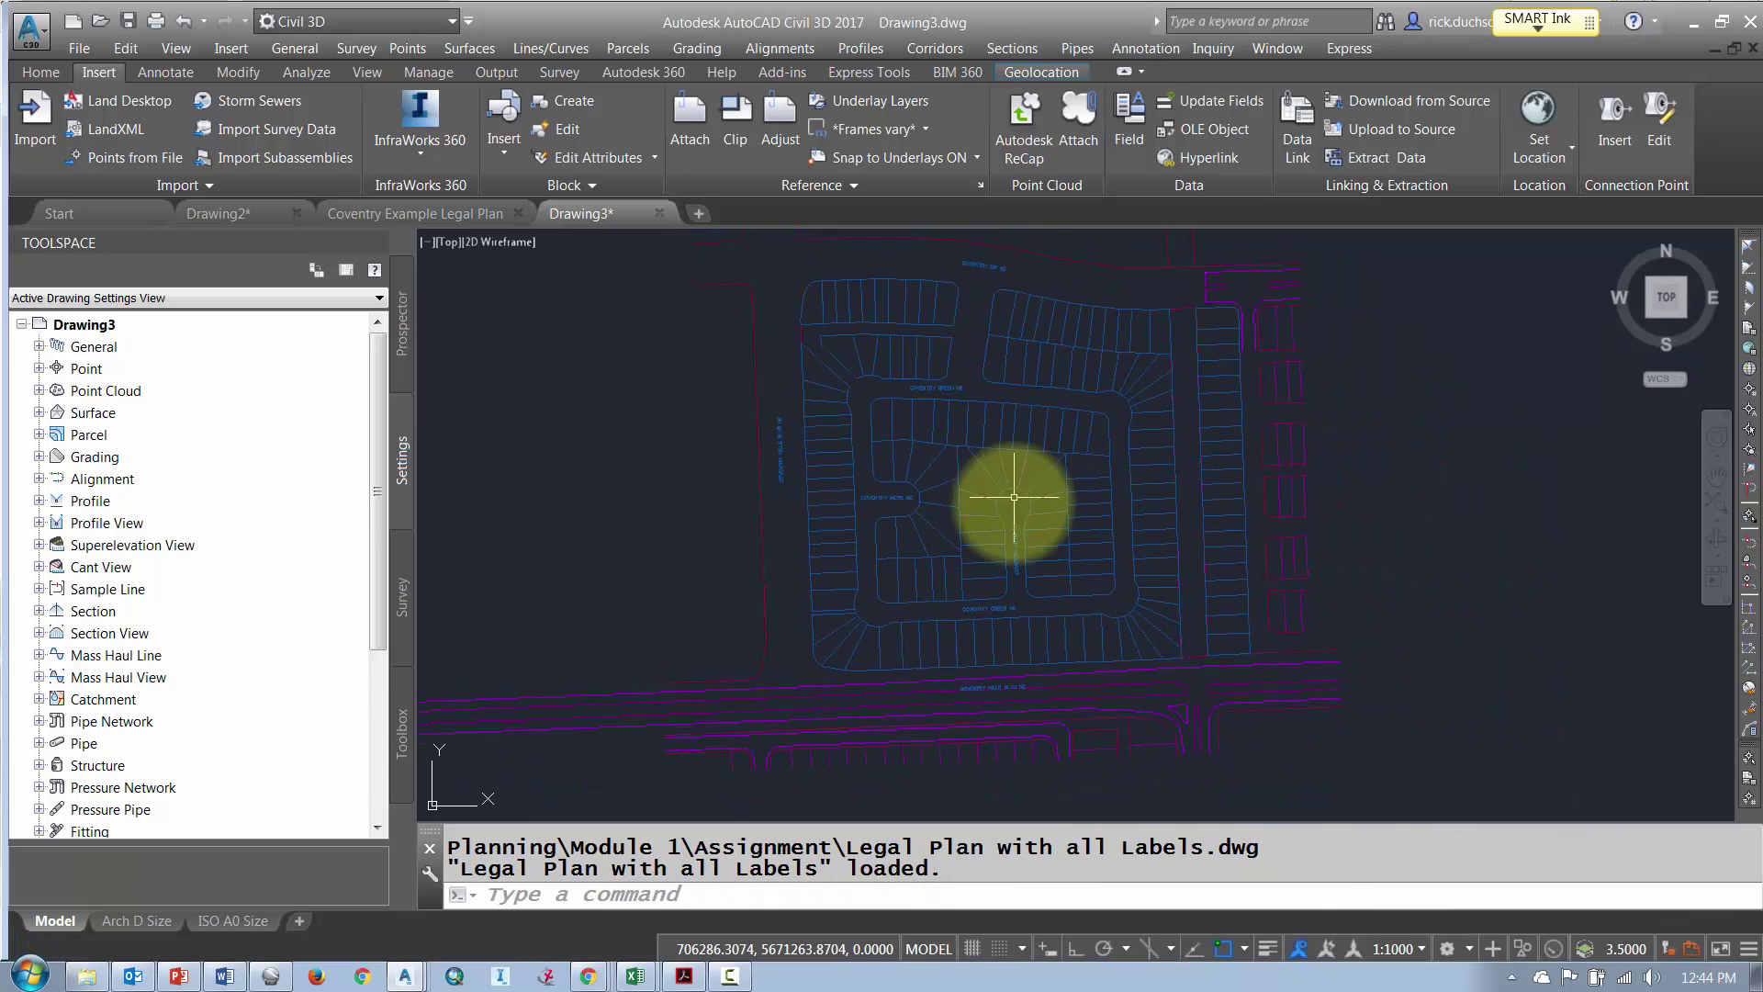
scroll(1016, 527, down, 2)
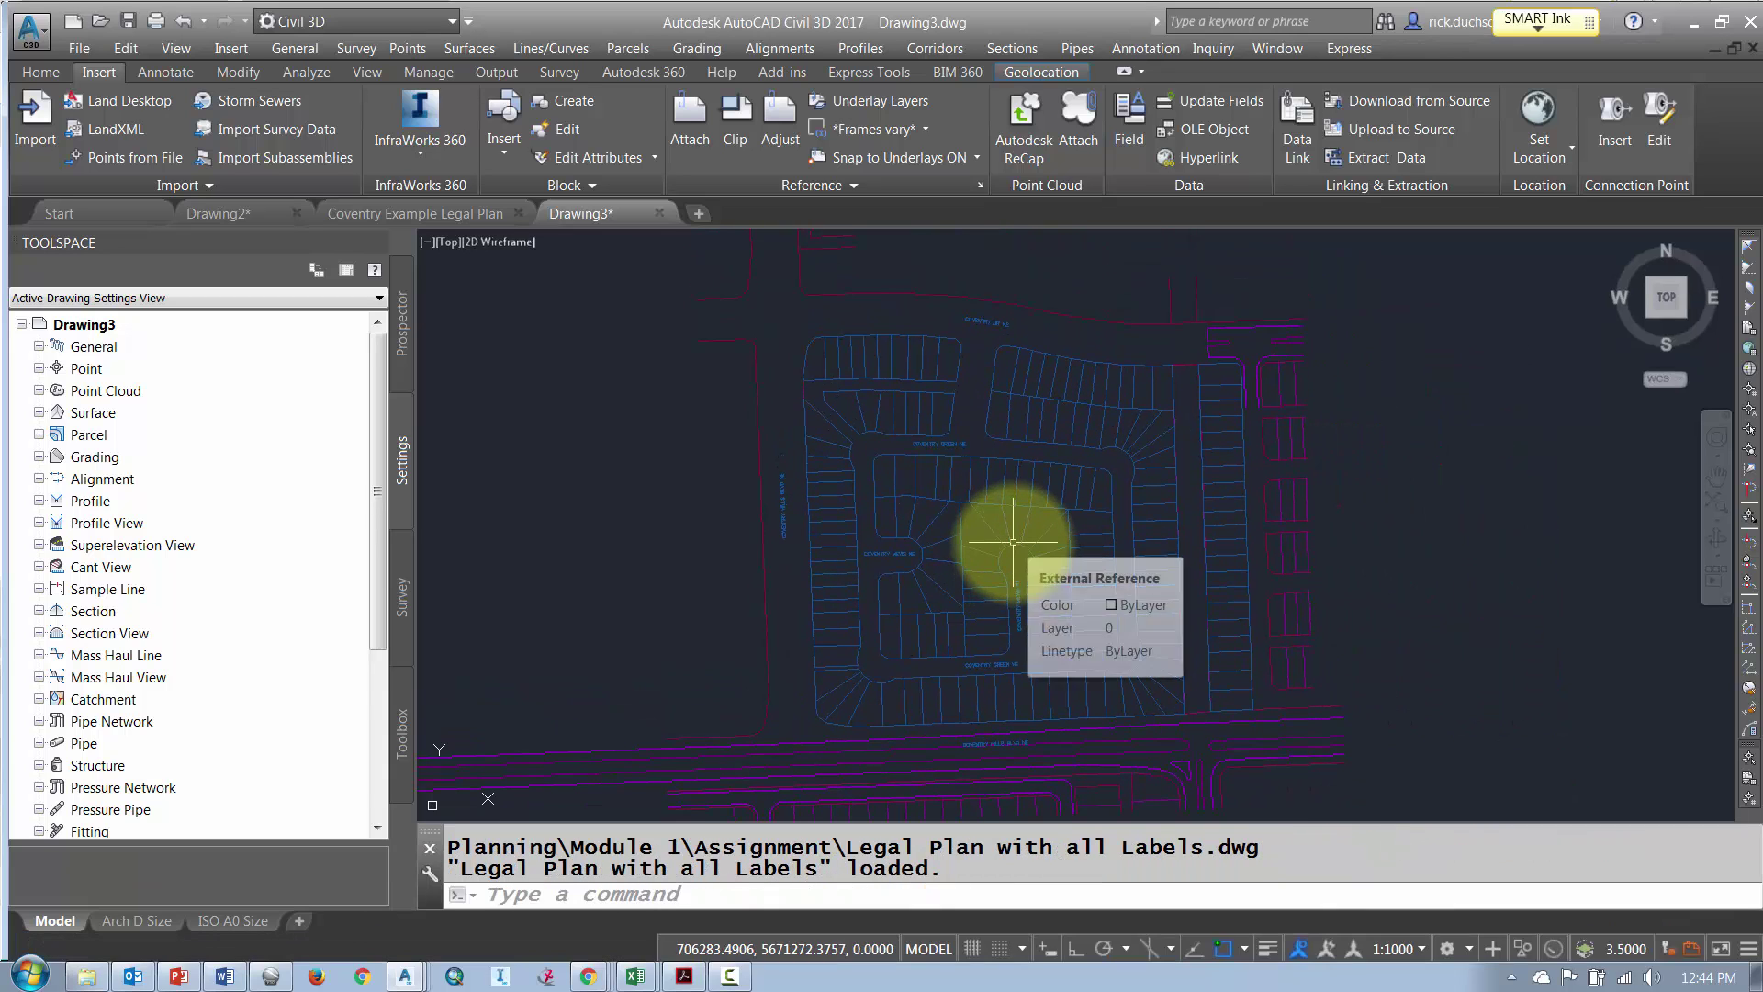